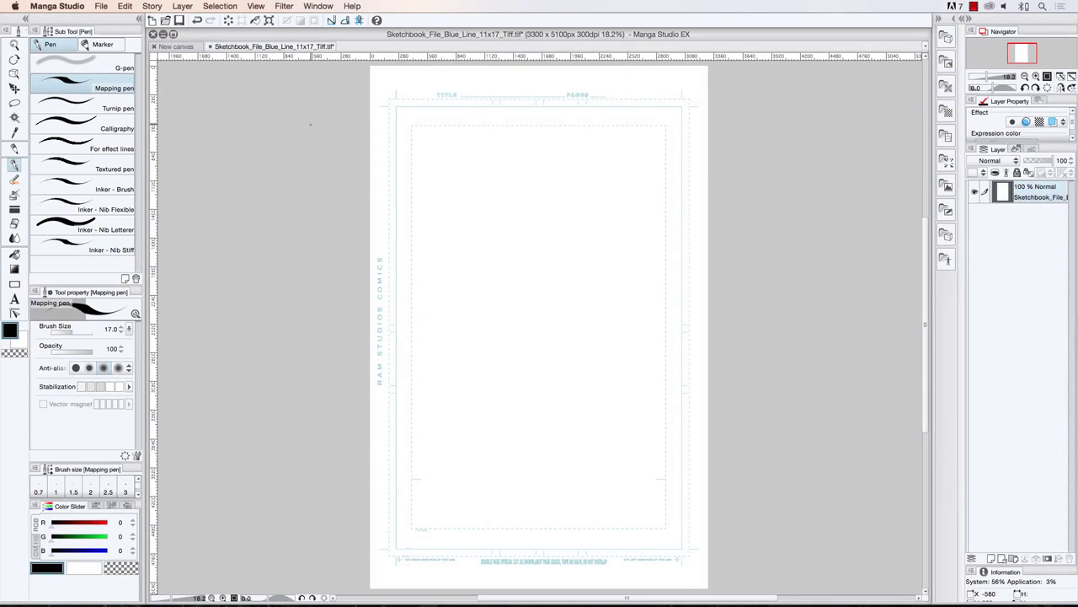
- Pick the Rough pencil and add a new raster layer above the blue-line comic page template
click(13, 44)
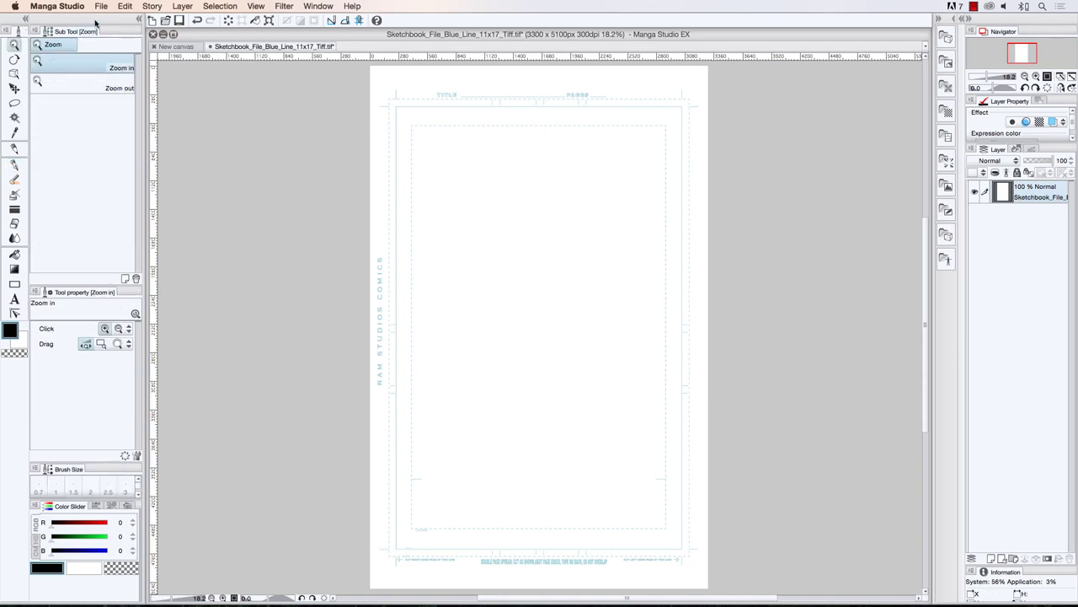
click(449, 171)
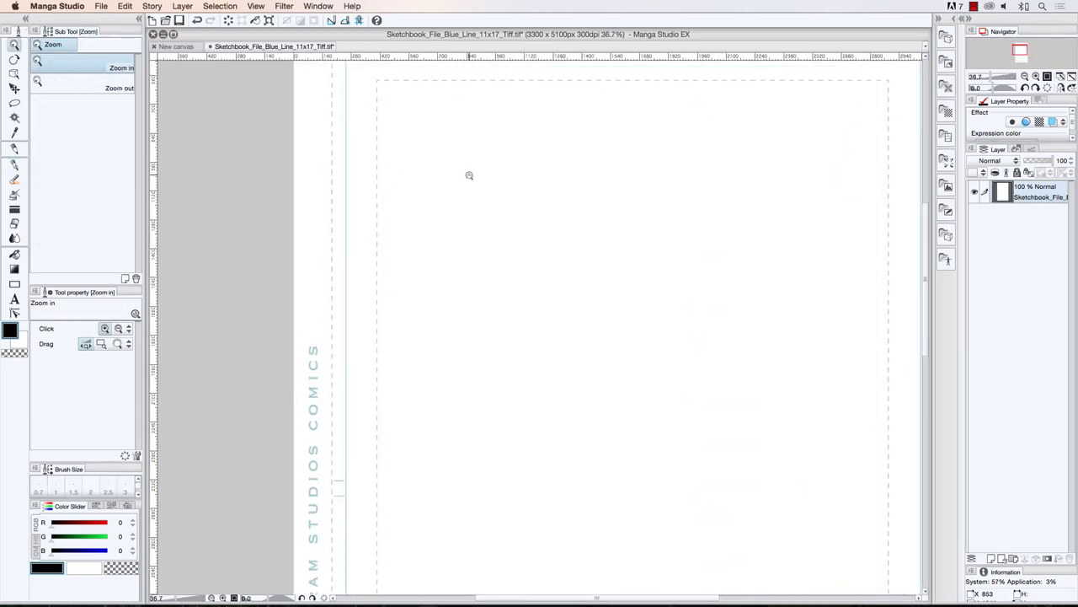
drag(469, 175, 400, 175)
key(space)
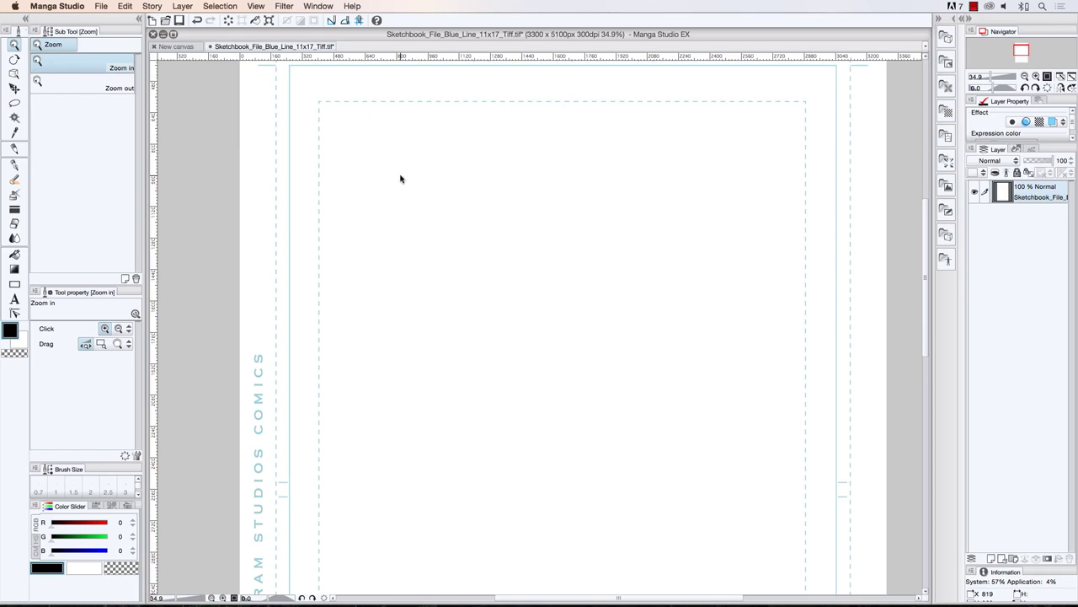
click(15, 148)
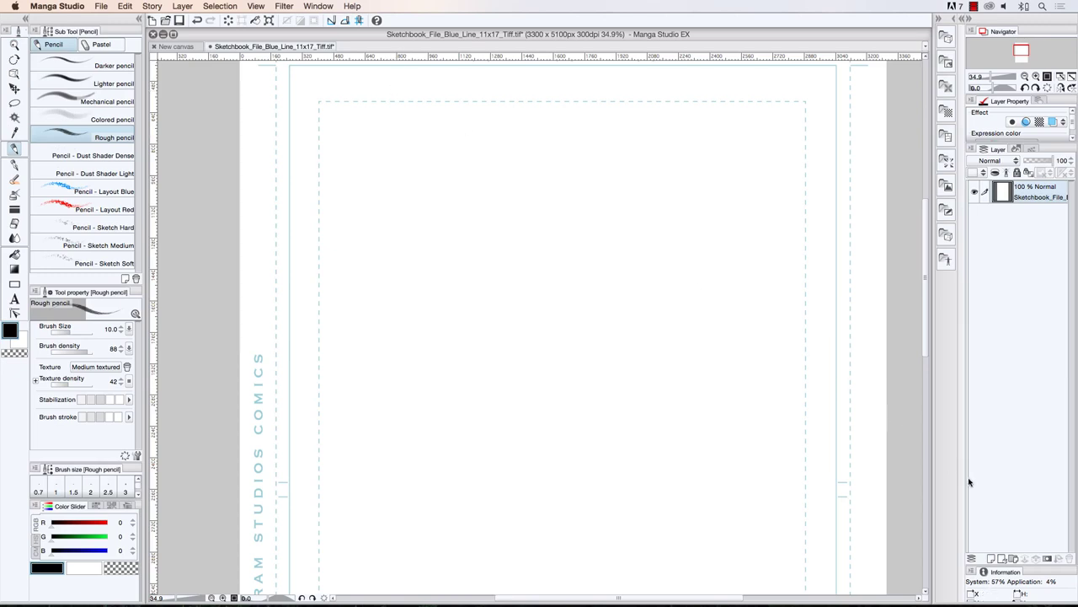
click(992, 557)
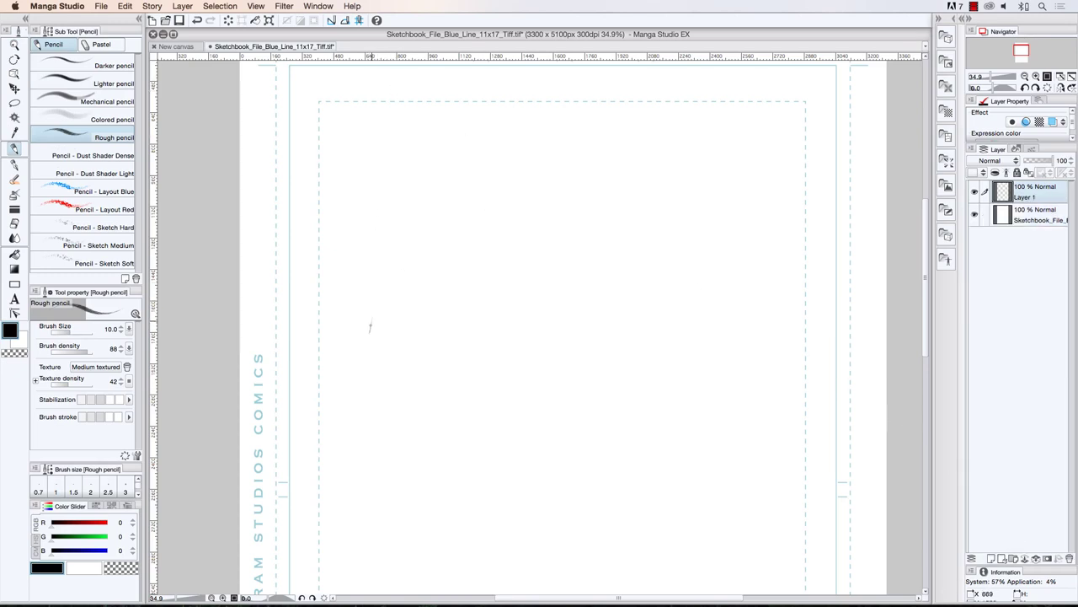
- Sketch the outline of a tall leaning stone slab with a narrow side face in the page's upper left
drag(369, 332, 385, 272)
mouse_move(392, 234)
mouse_down()
mouse_move(403, 169)
mouse_move(426, 151)
mouse_move(521, 159)
mouse_move(493, 343)
mouse_up()
mouse_move(521, 160)
mouse_down()
mouse_move(528, 229)
mouse_move(512, 338)
mouse_up()
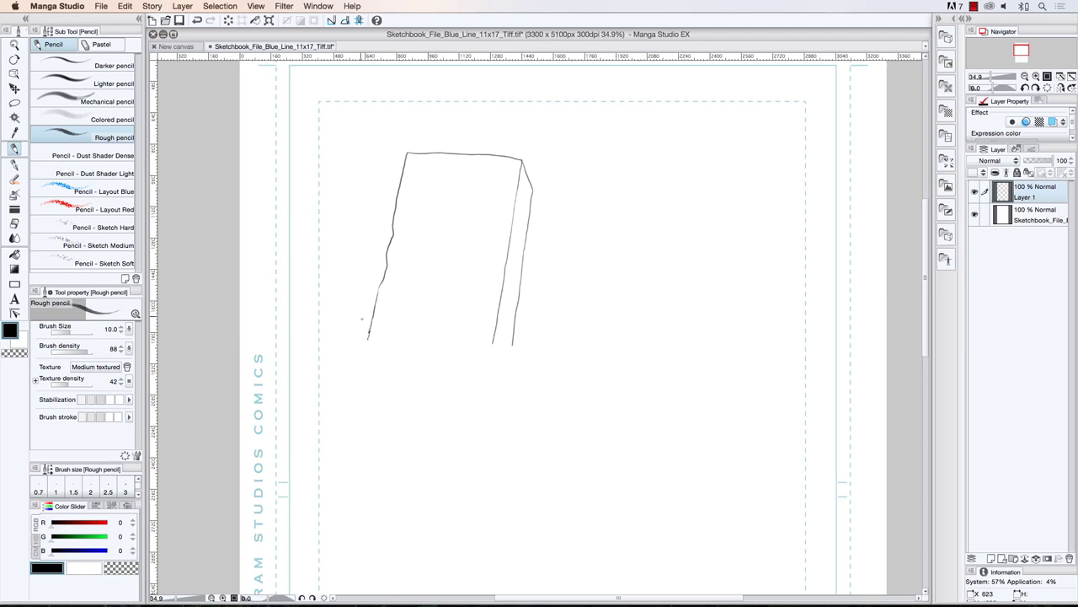
- Draw a ground line under the slab and small grass tufts at both of its lower corners
mouse_move(354, 342)
mouse_down()
mouse_move(526, 342)
mouse_move(338, 343)
mouse_move(365, 342)
mouse_up()
mouse_move(327, 342)
mouse_down()
mouse_move(361, 342)
mouse_move(352, 324)
mouse_move(369, 316)
mouse_up()
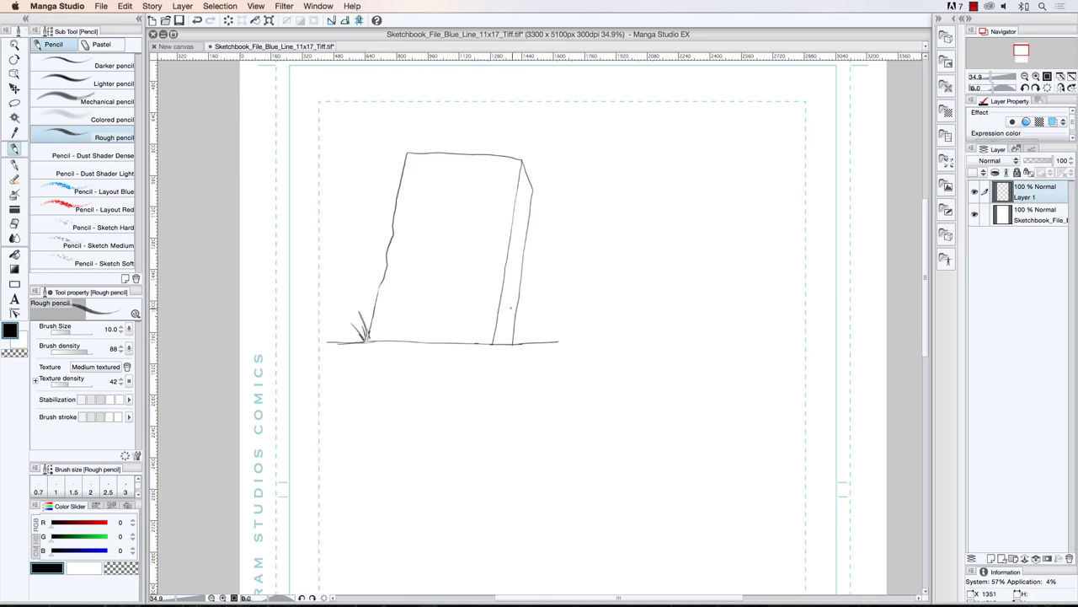
drag(514, 343, 526, 328)
drag(517, 343, 539, 334)
drag(524, 342, 534, 336)
- Sketch a tall mountain peak with a smaller peak behind it and a faint ground line, beside the slab
drag(553, 397, 450, 390)
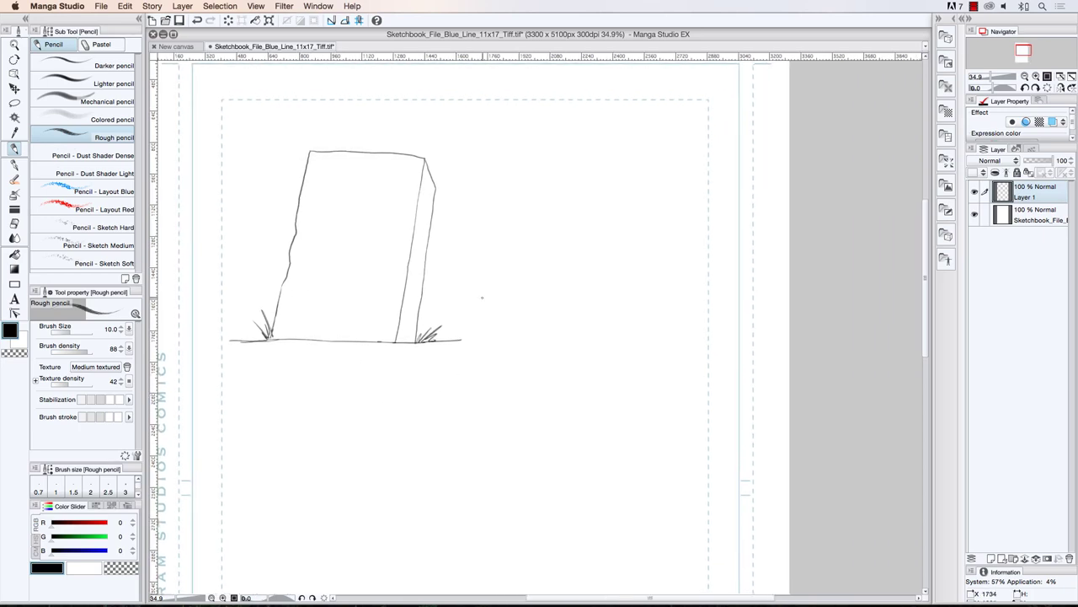
mouse_move(497, 335)
mouse_down()
mouse_move(587, 207)
mouse_move(638, 149)
mouse_move(657, 145)
mouse_move(731, 295)
mouse_up()
mouse_move(693, 214)
mouse_down()
mouse_move(724, 187)
mouse_move(748, 231)
mouse_move(789, 318)
mouse_move(760, 347)
mouse_up()
drag(481, 341, 664, 345)
drag(540, 348, 780, 348)
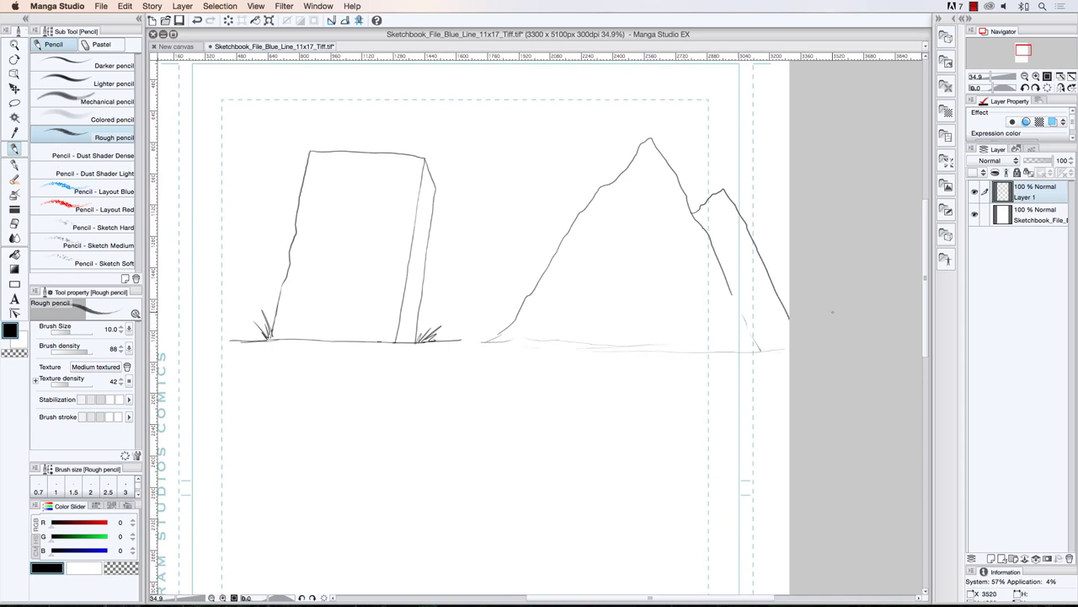
- Sketch the flat top and uneven lower rim of a floating island below the slab, with first strokes hanging beneath
drag(385, 470, 429, 418)
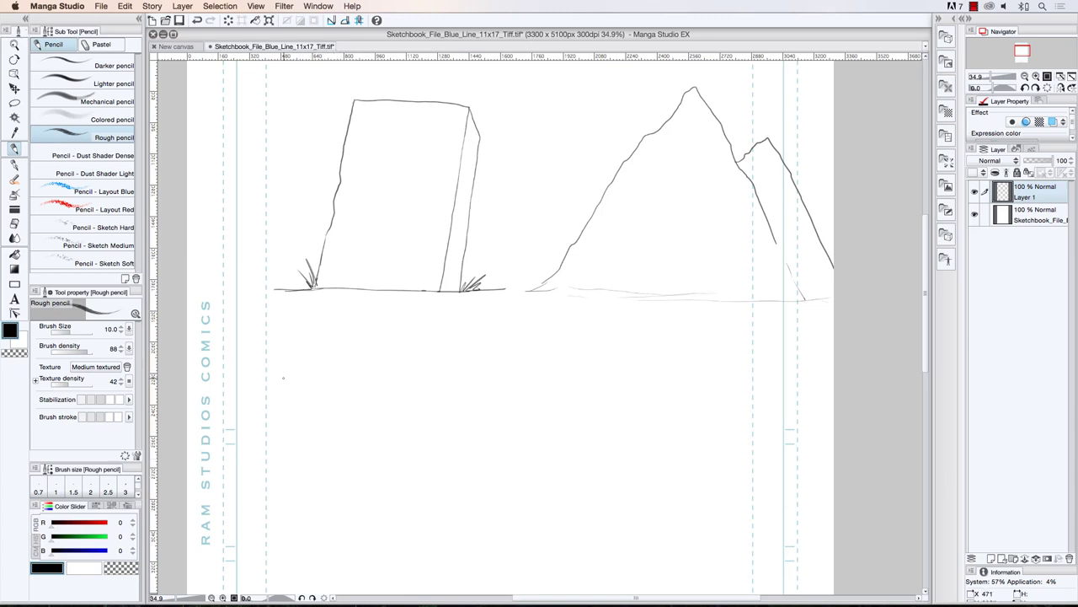
drag(290, 384, 584, 387)
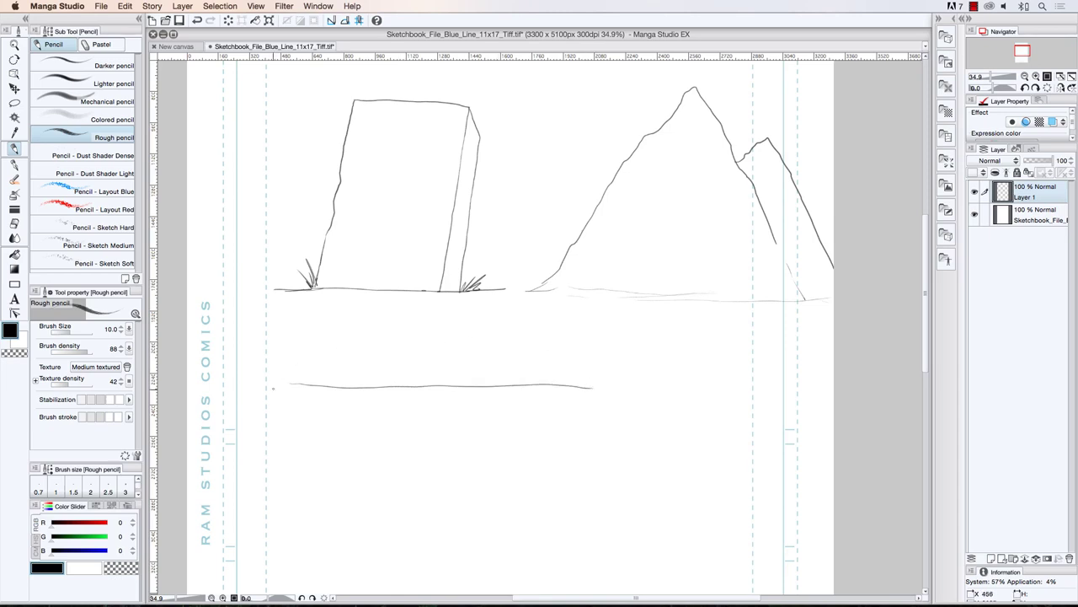
mouse_move(294, 385)
mouse_down()
mouse_move(264, 392)
mouse_move(439, 437)
mouse_move(591, 389)
mouse_move(570, 386)
mouse_move(599, 388)
mouse_up()
mouse_move(441, 436)
mouse_down()
mouse_move(441, 457)
mouse_move(423, 442)
mouse_move(459, 459)
mouse_up()
mouse_move(485, 422)
mouse_down()
mouse_move(455, 487)
mouse_move(478, 442)
mouse_up()
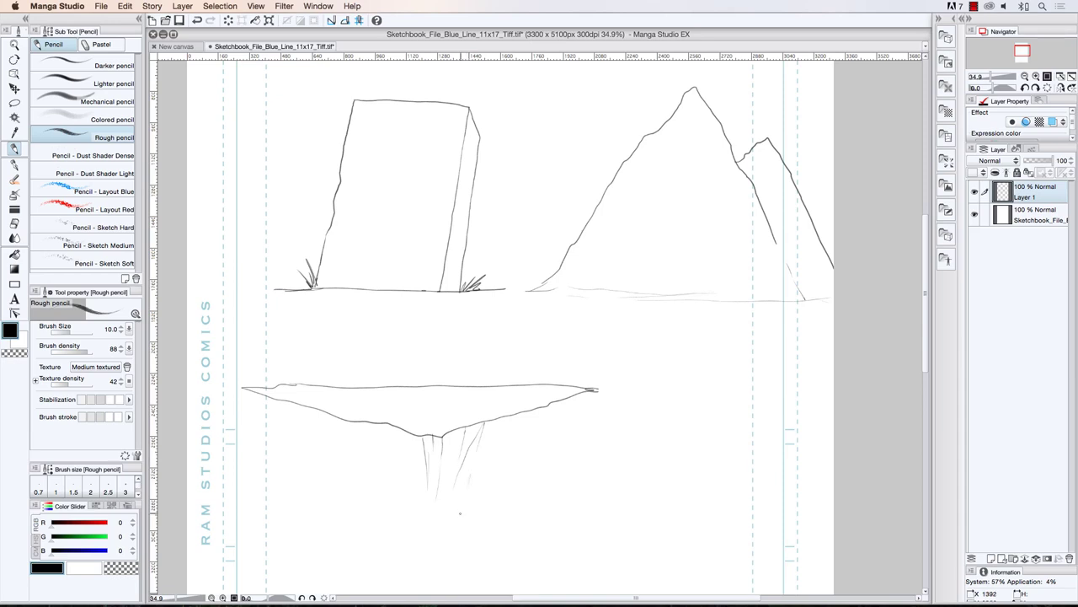
- Draw the island's rocky underside with converging strokes that taper down to a point
drag(468, 493, 506, 420)
mouse_move(391, 425)
mouse_down()
mouse_move(404, 490)
mouse_move(401, 428)
mouse_move(399, 482)
mouse_up()
drag(347, 427, 358, 460)
mouse_move(535, 423)
mouse_down()
mouse_move(545, 405)
mouse_move(509, 485)
mouse_move(557, 415)
mouse_up()
drag(538, 470, 573, 423)
mouse_move(291, 403)
mouse_down()
mouse_move(320, 470)
mouse_move(298, 434)
mouse_move(423, 545)
mouse_up()
drag(423, 522, 430, 549)
drag(439, 508, 437, 538)
mouse_move(439, 536)
mouse_down()
mouse_move(470, 496)
mouse_move(465, 526)
mouse_up()
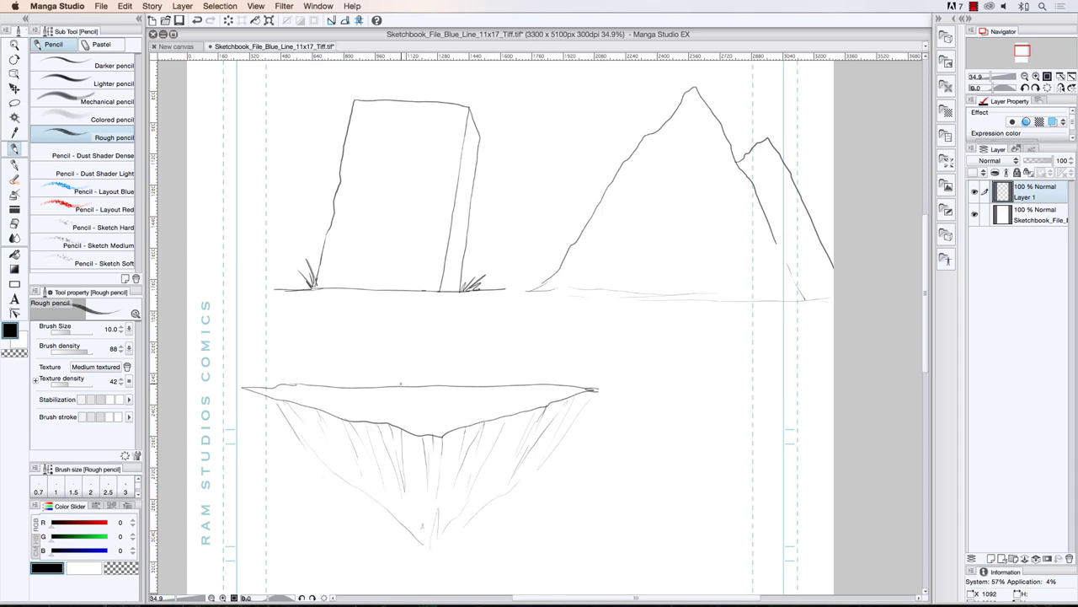
- Add clusters of faint vertical strokes rising above the floating island's flat top
mouse_move(402, 337)
mouse_down()
mouse_move(403, 377)
mouse_move(413, 386)
mouse_move(414, 364)
mouse_move(421, 386)
mouse_up()
drag(421, 350, 421, 378)
mouse_move(491, 365)
mouse_down()
mouse_move(508, 326)
mouse_move(523, 382)
mouse_move(527, 333)
mouse_up()
mouse_move(356, 334)
mouse_down()
mouse_move(358, 380)
mouse_move(367, 314)
mouse_move(371, 363)
mouse_move(342, 378)
mouse_move(326, 366)
mouse_move(327, 321)
mouse_move(314, 369)
mouse_move(307, 322)
mouse_move(307, 368)
mouse_up()
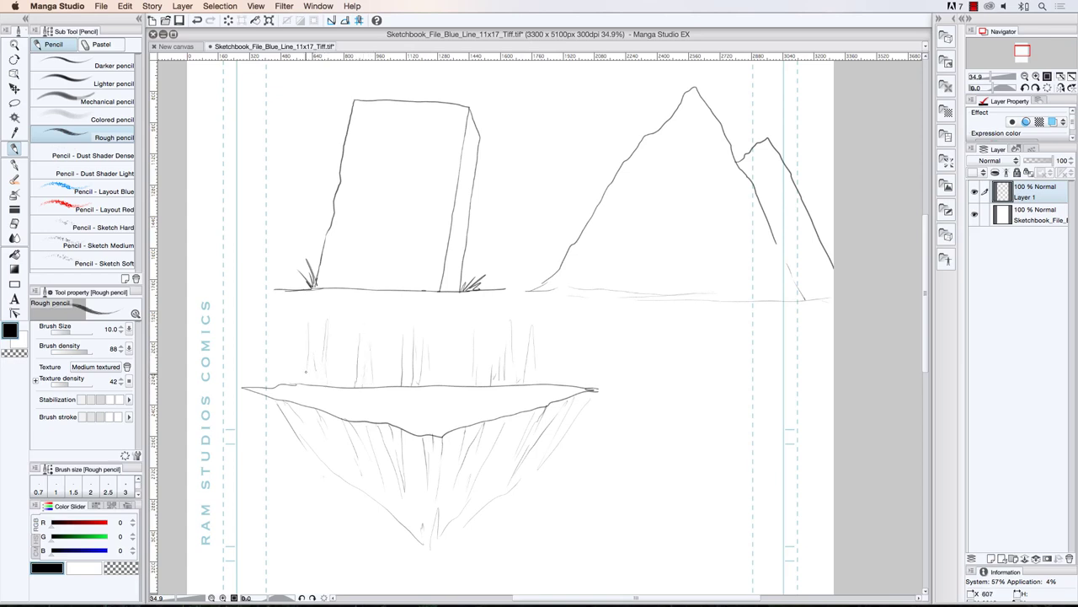
drag(558, 378, 563, 344)
- Add faint vertical strokes along the tapering underside of the floating island
mouse_move(507, 492)
mouse_down()
mouse_move(501, 547)
mouse_move(539, 474)
mouse_up()
drag(472, 537, 468, 567)
drag(341, 486, 344, 536)
- Hatch the slab's narrow side face from base to top with short slanted Rough pencil strokes
click(13, 43)
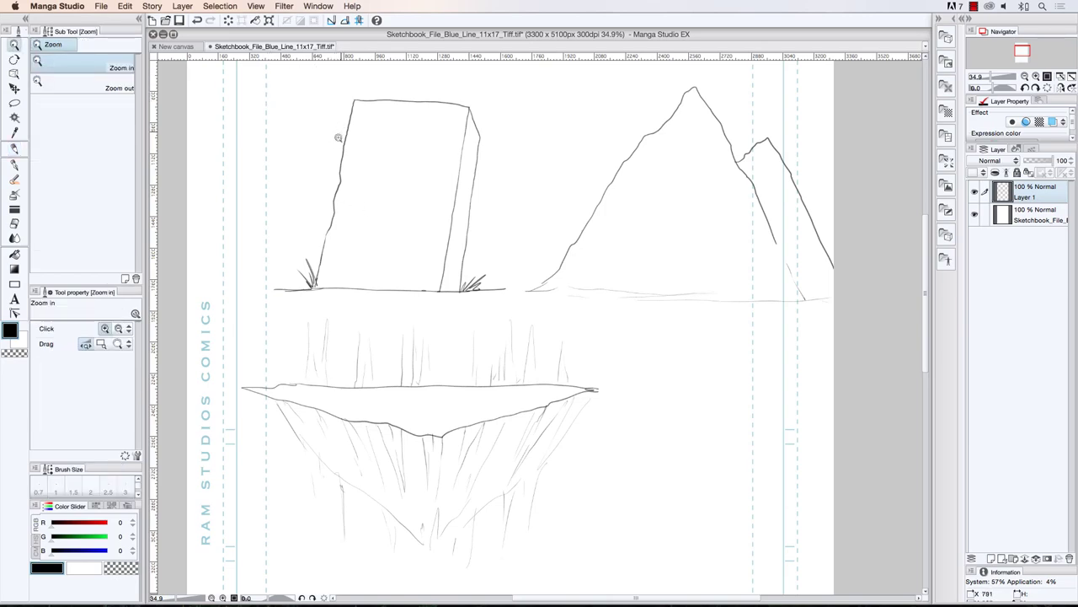
click(325, 110)
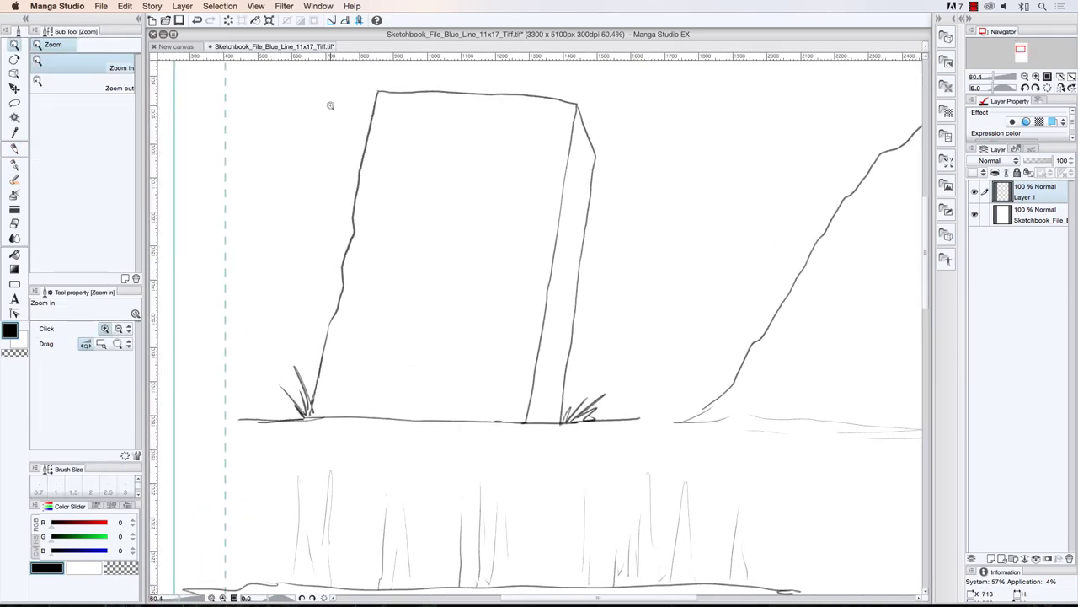
click(14, 148)
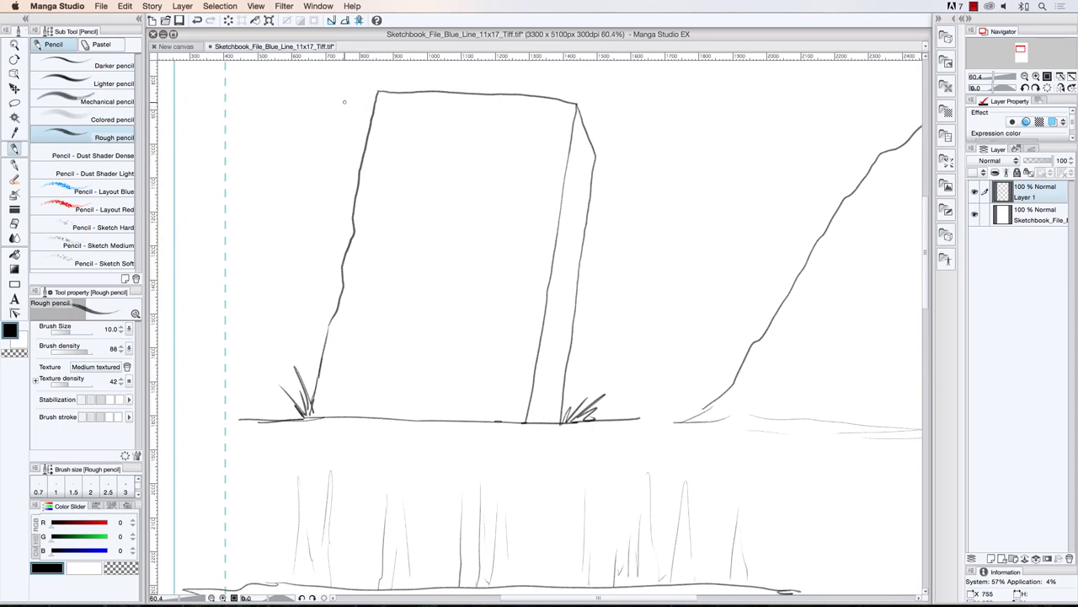
mouse_move(531, 398)
mouse_down()
mouse_move(566, 408)
mouse_move(535, 378)
mouse_move(561, 380)
mouse_move(540, 356)
mouse_move(564, 364)
mouse_move(545, 332)
mouse_move(566, 342)
mouse_move(545, 330)
mouse_move(557, 321)
mouse_move(547, 285)
mouse_move(581, 297)
mouse_up()
mouse_move(549, 263)
mouse_down()
mouse_move(584, 278)
mouse_move(578, 251)
mouse_up()
mouse_move(557, 229)
mouse_down()
mouse_move(578, 241)
mouse_move(590, 194)
mouse_up()
mouse_move(565, 167)
mouse_down()
mouse_move(592, 182)
mouse_move(586, 138)
mouse_up()
drag(574, 133, 599, 148)
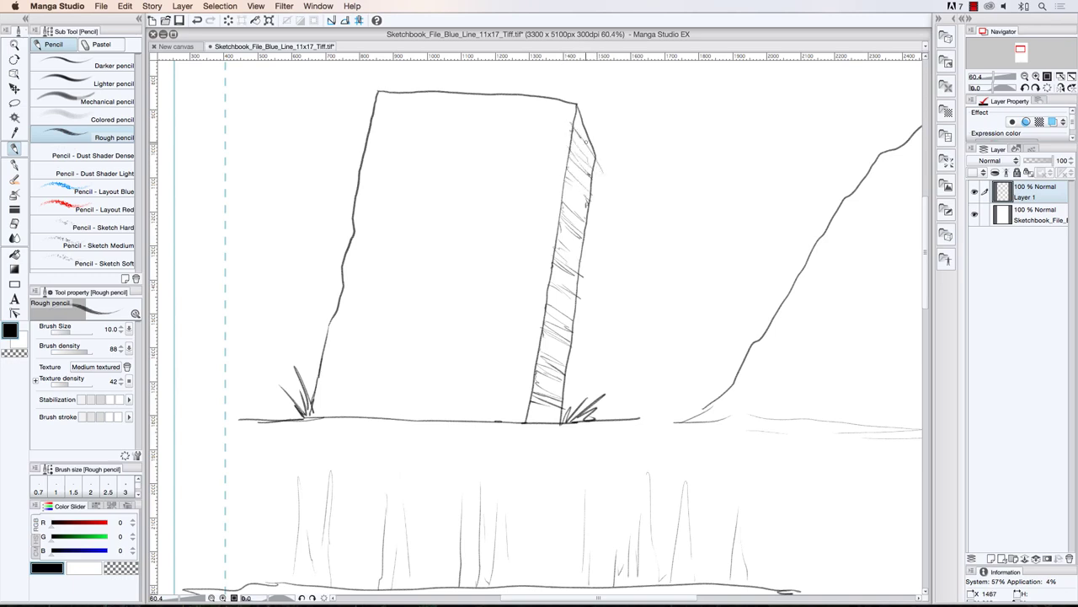
- Darken the side face's hatching with denser strokes and solid black bands near its upper end and middle
mouse_move(551, 275)
mouse_down()
mouse_move(579, 291)
mouse_move(576, 318)
mouse_up()
mouse_move(551, 302)
mouse_down()
mouse_move(575, 317)
mouse_move(552, 326)
mouse_move(563, 343)
mouse_up()
mouse_move(533, 379)
mouse_down()
mouse_move(561, 397)
mouse_move(549, 388)
mouse_move(549, 413)
mouse_move(538, 408)
mouse_up()
mouse_move(566, 247)
mouse_down()
mouse_move(581, 260)
mouse_move(557, 229)
mouse_up()
drag(580, 224, 559, 229)
mouse_move(566, 213)
mouse_down()
mouse_move(560, 220)
mouse_move(567, 204)
mouse_up()
drag(571, 182, 567, 194)
mouse_move(586, 163)
mouse_down()
mouse_move(565, 177)
mouse_move(564, 165)
mouse_up()
drag(587, 158, 566, 170)
drag(580, 153, 566, 169)
mouse_move(574, 147)
mouse_down()
mouse_move(566, 155)
mouse_move(589, 167)
mouse_move(576, 148)
mouse_up()
drag(594, 143, 577, 158)
mouse_move(563, 312)
mouse_down()
mouse_move(544, 321)
mouse_move(562, 326)
mouse_up()
drag(546, 314, 571, 331)
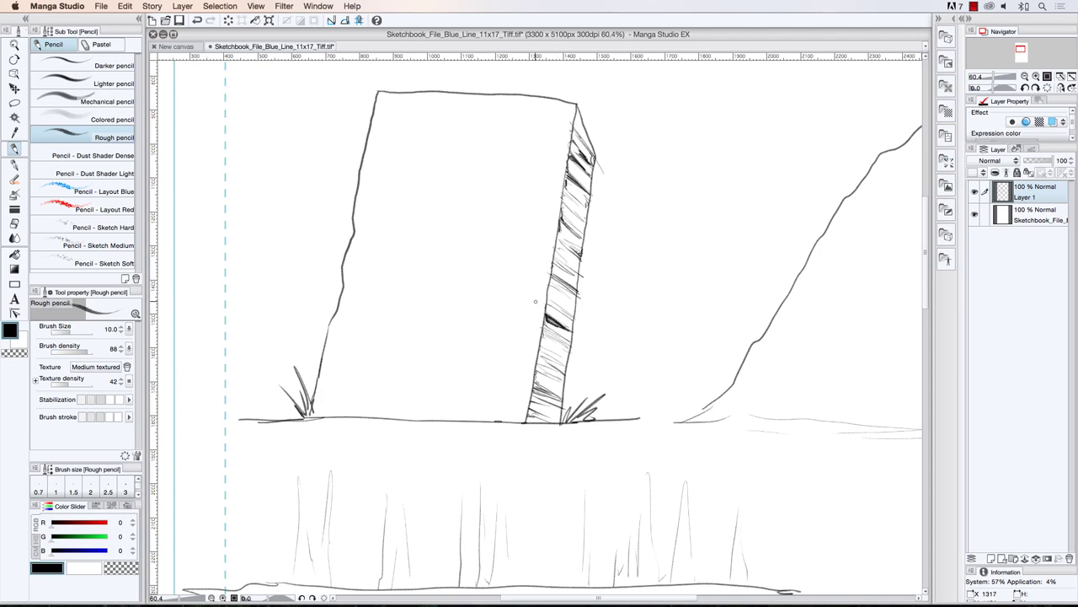
mouse_move(537, 305)
mouse_down()
mouse_move(530, 321)
mouse_move(538, 306)
mouse_up()
key(super+z)
key(super+z)
key(super+z)
- Deepen the dark hatching bands around the middle of the slab's side face
drag(556, 323, 571, 335)
drag(555, 258, 578, 274)
- Draw cracks spreading from the notches on the slab's lower left edge into the front face, undoing the last stroke
drag(337, 311, 345, 319)
mouse_move(350, 215)
mouse_down()
mouse_move(347, 288)
mouse_move(384, 304)
mouse_move(344, 321)
mouse_move(368, 384)
mouse_move(364, 359)
mouse_move(389, 380)
mouse_up()
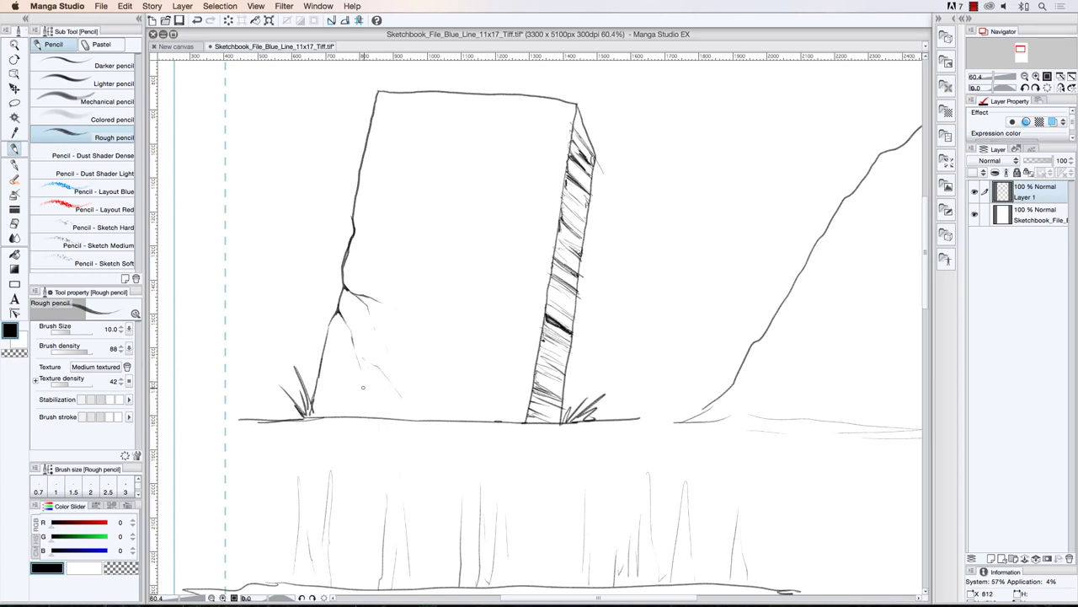
drag(329, 324, 333, 362)
drag(396, 313, 385, 304)
drag(351, 278, 407, 294)
key(super+z)
- Draw branching cracks rising from the slab's base and in from the lower right edge of its front face
mouse_move(421, 351)
mouse_down()
mouse_move(446, 420)
mouse_move(443, 403)
mouse_up()
mouse_move(446, 402)
mouse_down()
mouse_move(473, 391)
mouse_move(464, 378)
mouse_up()
drag(536, 368, 512, 376)
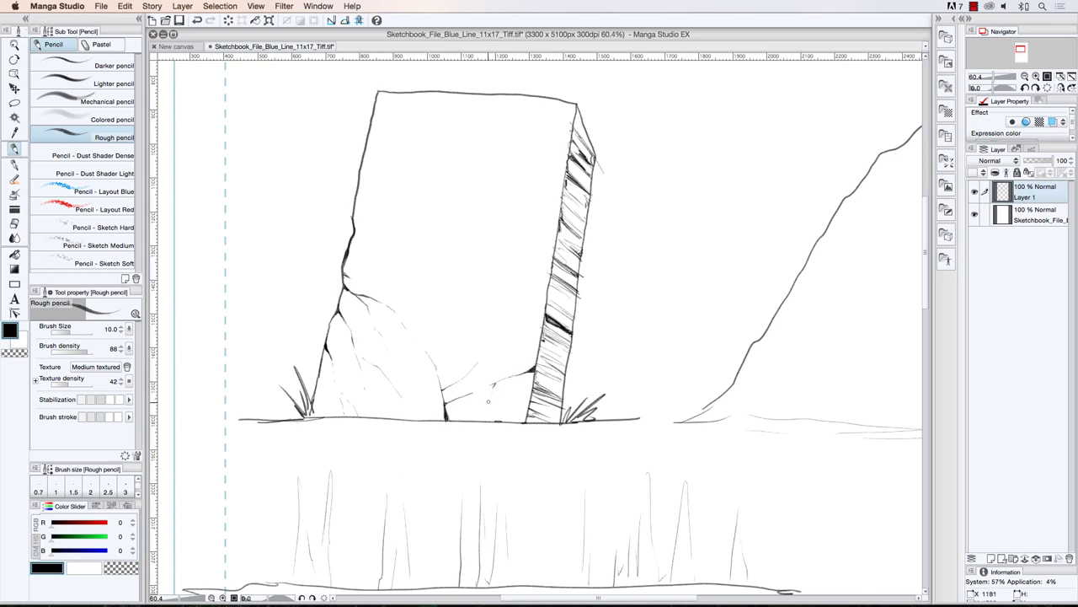
drag(500, 382, 491, 391)
drag(428, 353, 437, 341)
- Sketch a small rock and pebbles at the slab's base, then erase the ground line crossing the rock with the Hard eraser at size 15
mouse_move(355, 424)
mouse_down()
mouse_move(373, 409)
mouse_move(389, 426)
mouse_move(353, 427)
mouse_up()
drag(396, 429, 402, 430)
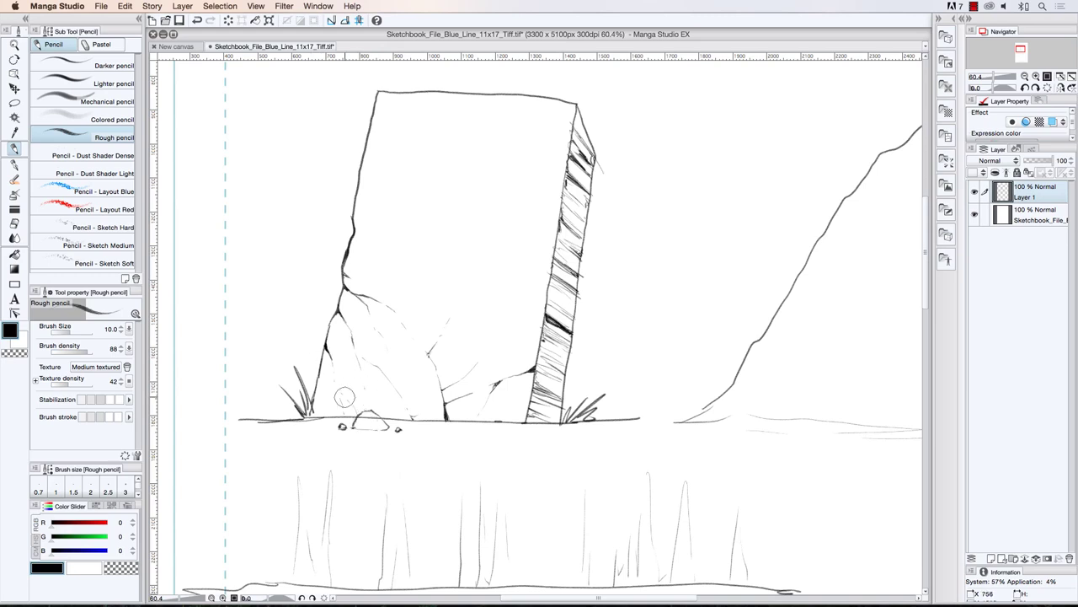
click(14, 223)
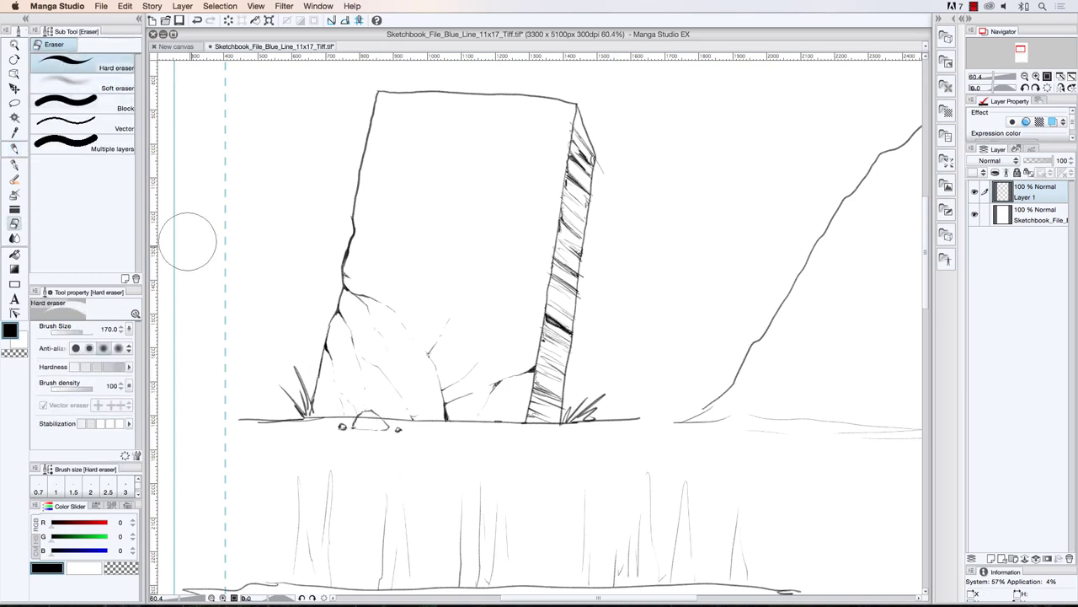
key([)
key([)
key([)
key([)
key([)
key(bracketleft)
key(bracketleft)
key(bracketleft)
key(bracketleft)
key(bracketleft)
key(bracketleft)
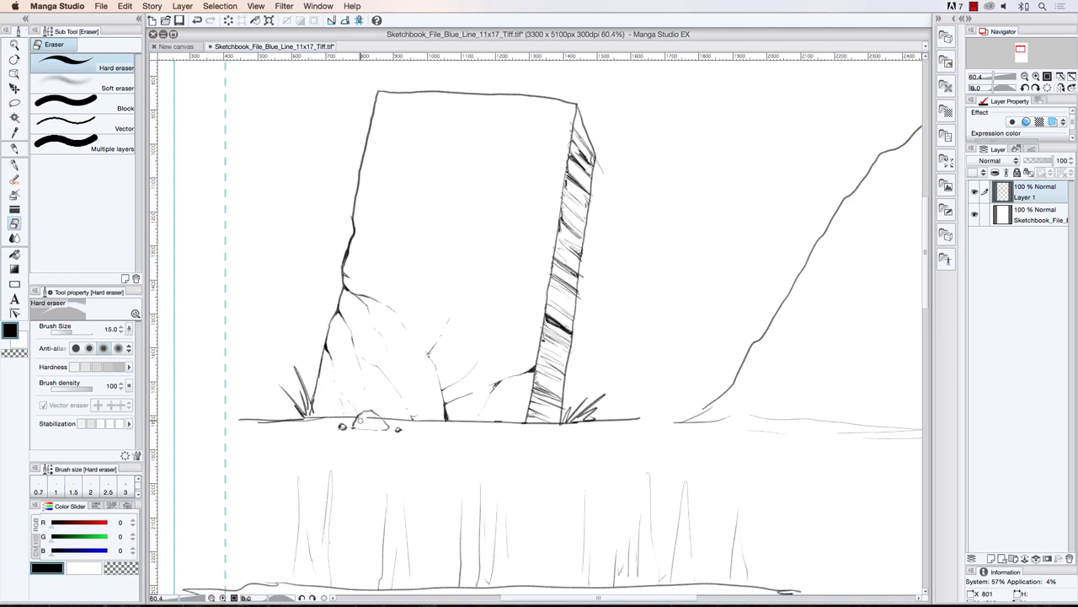
drag(360, 419, 376, 417)
click(14, 148)
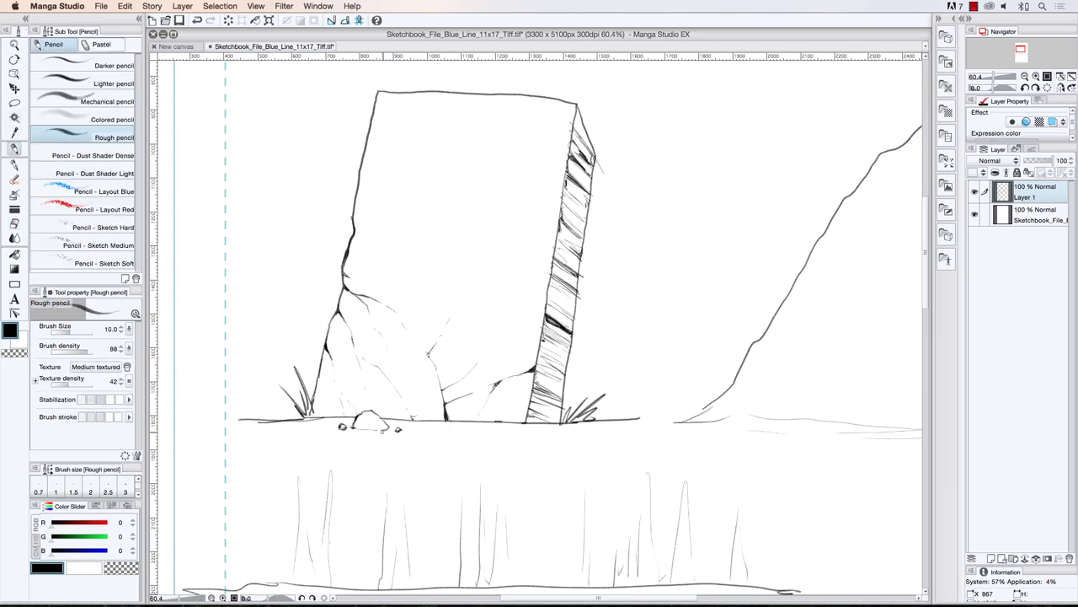
click(327, 428)
mouse_move(507, 423)
mouse_down()
mouse_move(547, 431)
mouse_move(497, 421)
mouse_move(522, 429)
mouse_move(504, 428)
mouse_move(492, 445)
mouse_move(550, 434)
mouse_move(569, 445)
mouse_move(507, 453)
mouse_up()
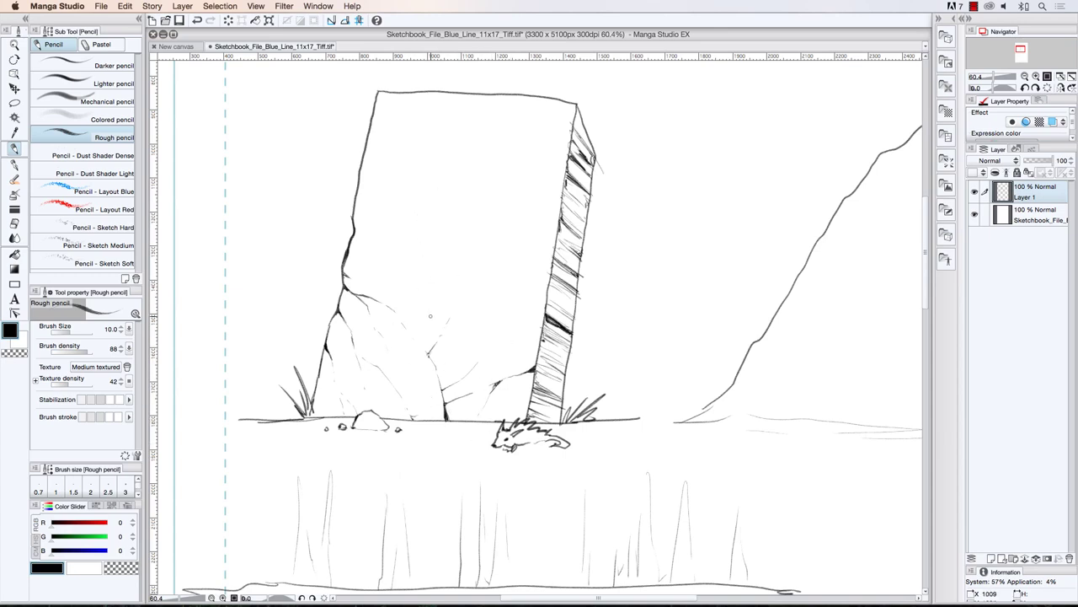
key(super+z)
key(super+z)
key(super+z)
key(super+z)
key(super+z)
key(super+z)
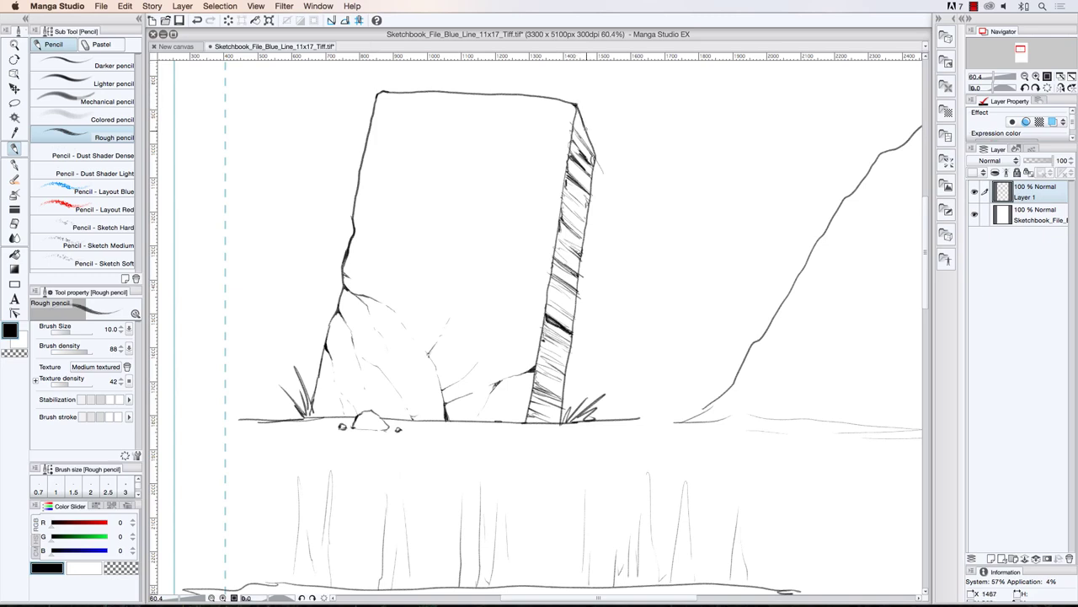
- Draw branching cracks from both upper corners and a short crack from the top edge of the slab's front face
drag(573, 124, 529, 188)
drag(368, 124, 419, 177)
drag(455, 94, 452, 135)
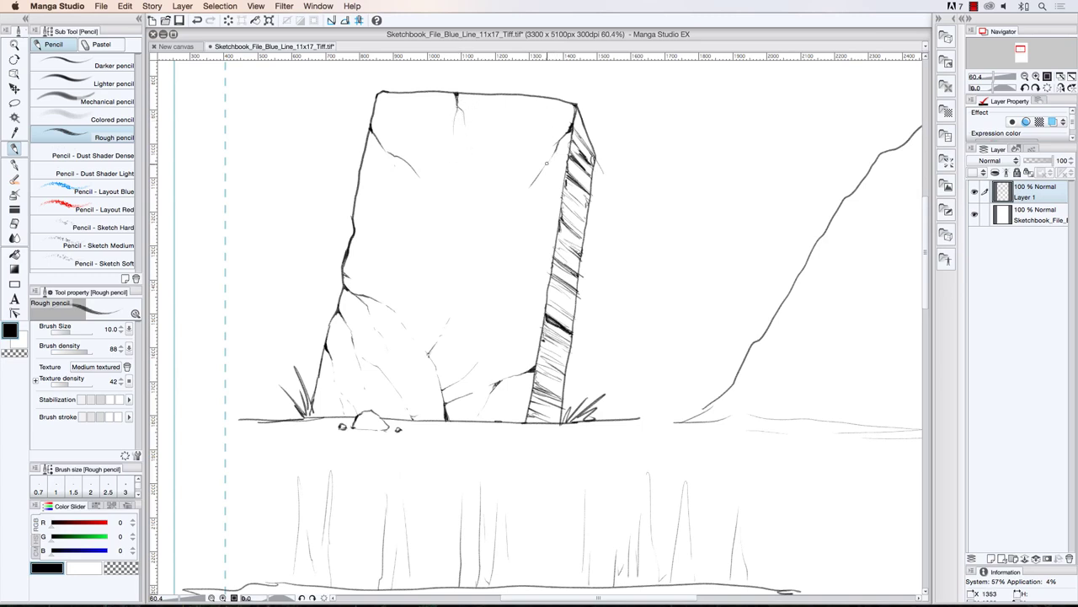
mouse_move(547, 165)
mouse_down()
mouse_move(563, 187)
mouse_move(540, 174)
mouse_up()
drag(405, 162, 416, 209)
drag(388, 155, 408, 187)
- Add short hatching under the slab's top edge and in the lower right corner of its front face
mouse_move(513, 94)
mouse_down()
mouse_move(523, 103)
mouse_move(506, 100)
mouse_up()
mouse_move(503, 422)
mouse_down()
mouse_move(516, 390)
mouse_move(518, 402)
mouse_move(525, 394)
mouse_up()
mouse_move(522, 423)
mouse_down()
mouse_move(525, 378)
mouse_move(512, 413)
mouse_up()
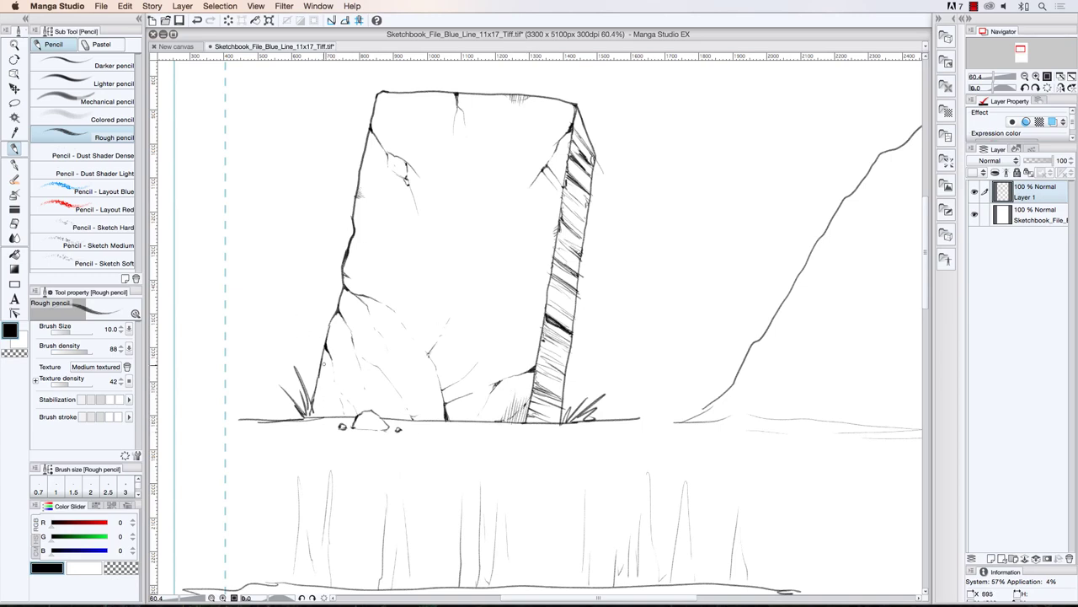
- Build up the grass at the slab's lower left corner into a wide clump spreading outward
mouse_move(313, 418)
mouse_down()
mouse_move(302, 365)
mouse_move(324, 406)
mouse_up()
mouse_move(298, 393)
mouse_down()
mouse_move(299, 406)
mouse_move(277, 394)
mouse_move(233, 400)
mouse_up()
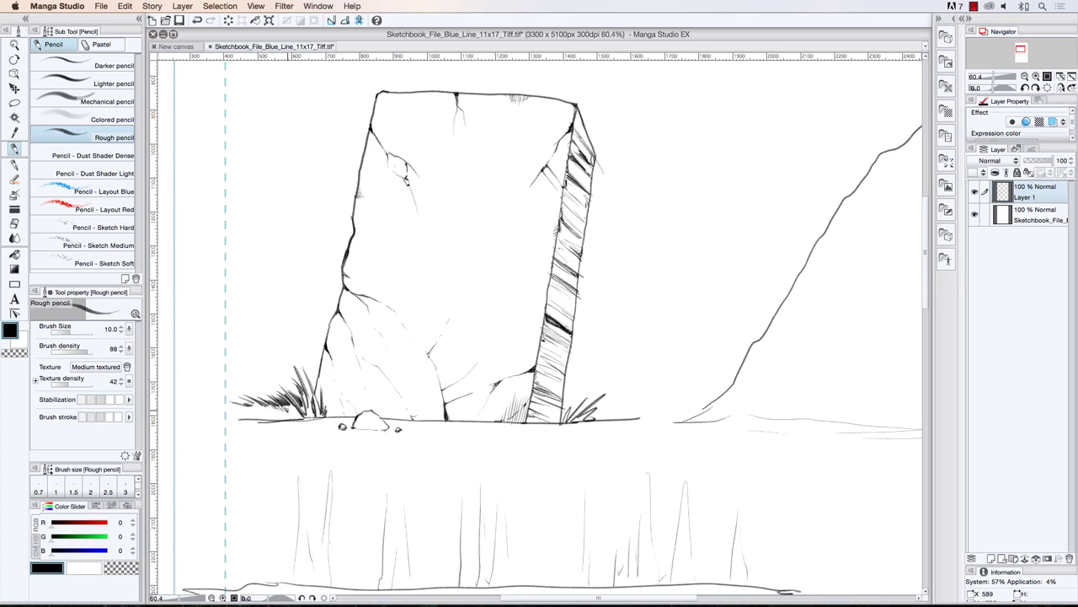
drag(283, 416, 260, 403)
drag(269, 412, 255, 406)
- Extend the grass at the slab's lower right corner into a long, dense clump of slanted blades
mouse_move(566, 408)
mouse_down()
mouse_move(573, 392)
mouse_move(610, 395)
mouse_up()
drag(598, 406, 620, 393)
mouse_move(605, 409)
mouse_down()
mouse_move(627, 390)
mouse_move(659, 406)
mouse_up()
drag(565, 406, 581, 376)
mouse_move(561, 403)
mouse_down()
mouse_move(571, 386)
mouse_move(573, 401)
mouse_move(590, 404)
mouse_up()
drag(574, 419, 600, 402)
drag(583, 421, 612, 404)
drag(595, 420, 623, 405)
drag(603, 420, 630, 406)
drag(612, 422, 640, 408)
drag(627, 421, 657, 408)
drag(636, 422, 667, 409)
drag(649, 422, 677, 411)
mouse_move(663, 420)
mouse_down()
mouse_move(683, 412)
mouse_move(670, 407)
mouse_up()
- Darken the base of the right grass clump with short blades and horizontal strokes along the ground line
drag(562, 428, 579, 420)
mouse_move(560, 424)
mouse_down()
mouse_move(565, 413)
mouse_move(546, 402)
mouse_move(544, 416)
mouse_up()
drag(557, 428, 556, 419)
mouse_move(573, 426)
mouse_down()
mouse_move(565, 420)
mouse_move(588, 417)
mouse_up()
drag(577, 428, 598, 420)
mouse_move(588, 426)
mouse_down()
mouse_move(617, 418)
mouse_move(463, 422)
mouse_move(637, 423)
mouse_up()
drag(600, 424, 646, 419)
drag(568, 428, 618, 428)
drag(577, 433, 620, 430)
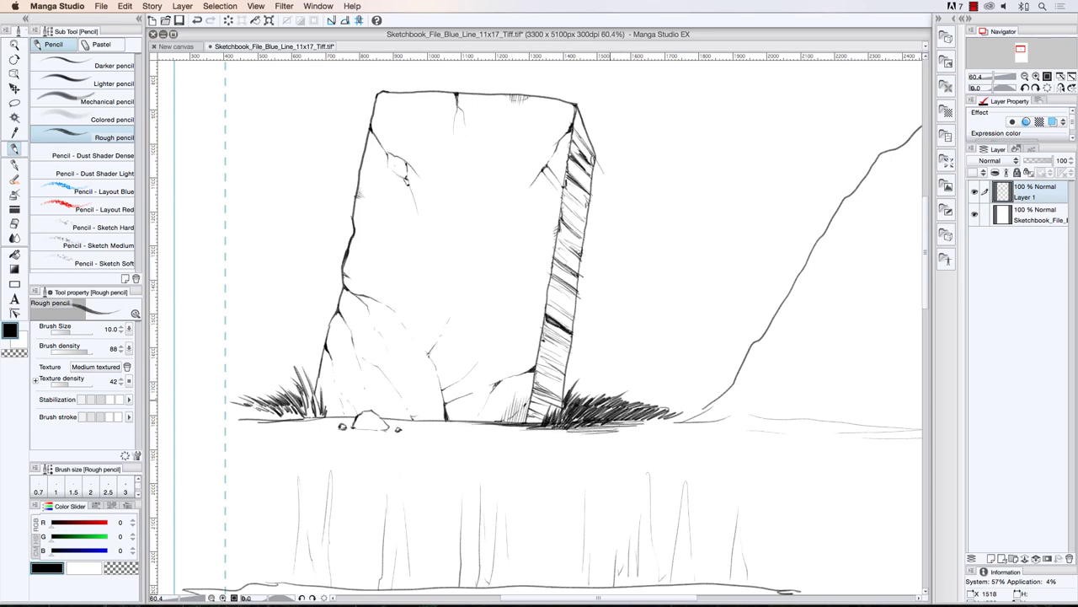
- Set the main drawing color to black (000000) and make the white sub color active
key(x)
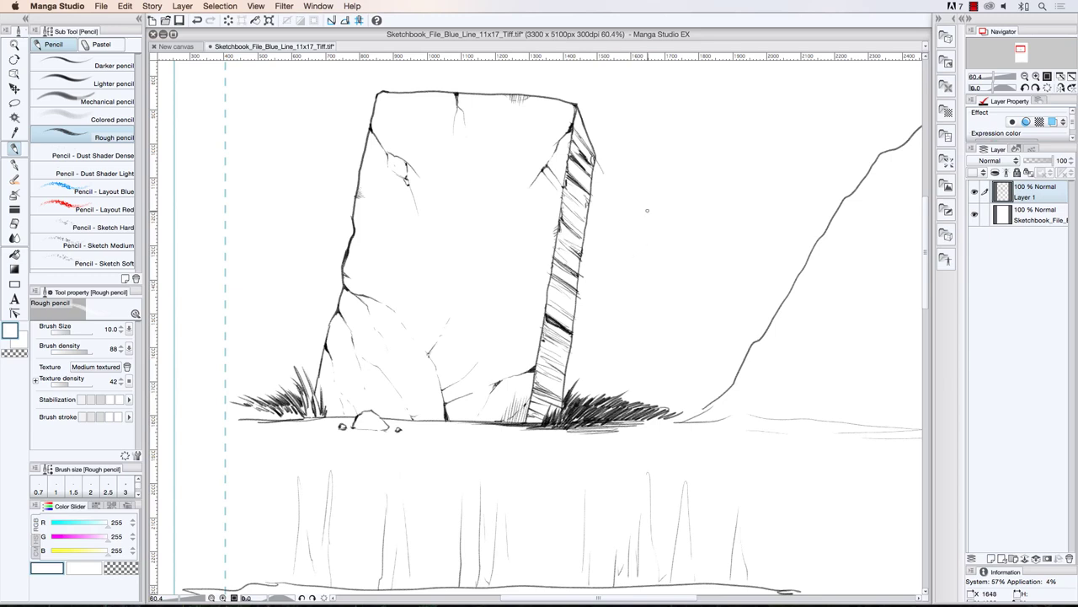
click(11, 332)
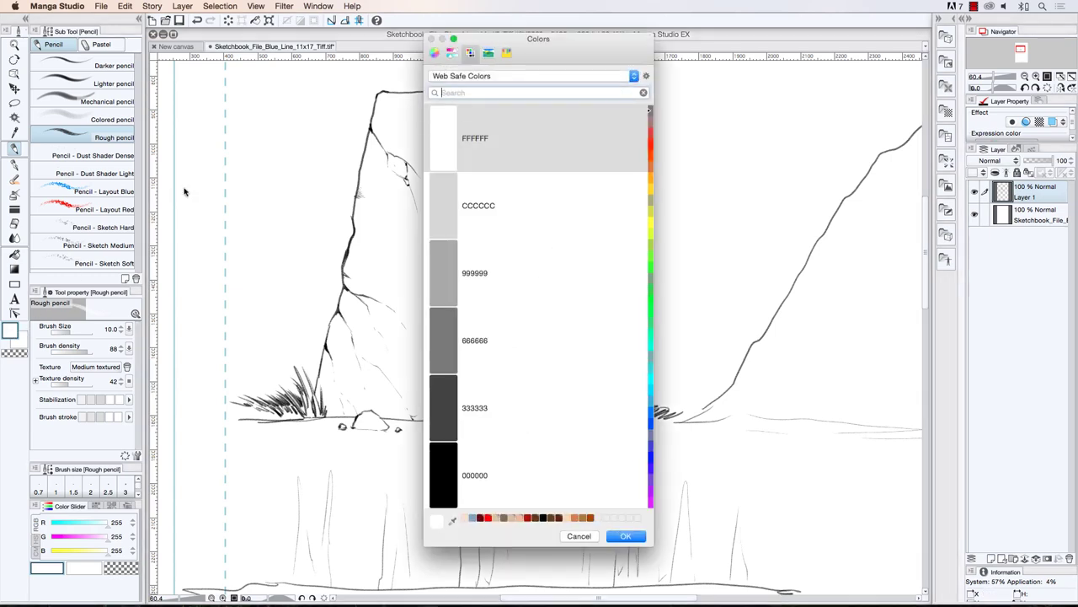
click(451, 456)
click(625, 535)
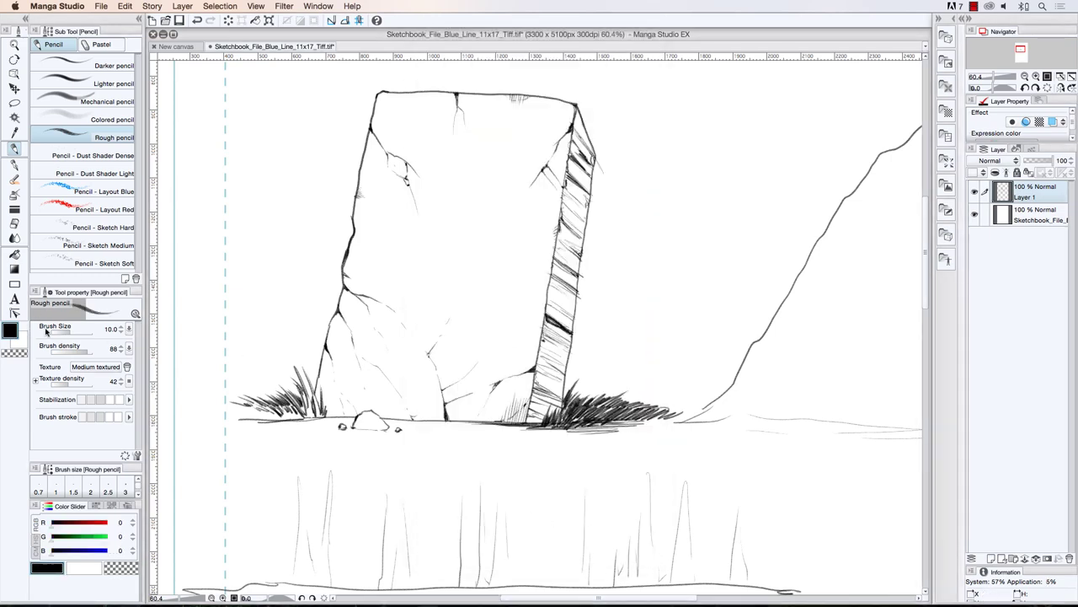
click(18, 343)
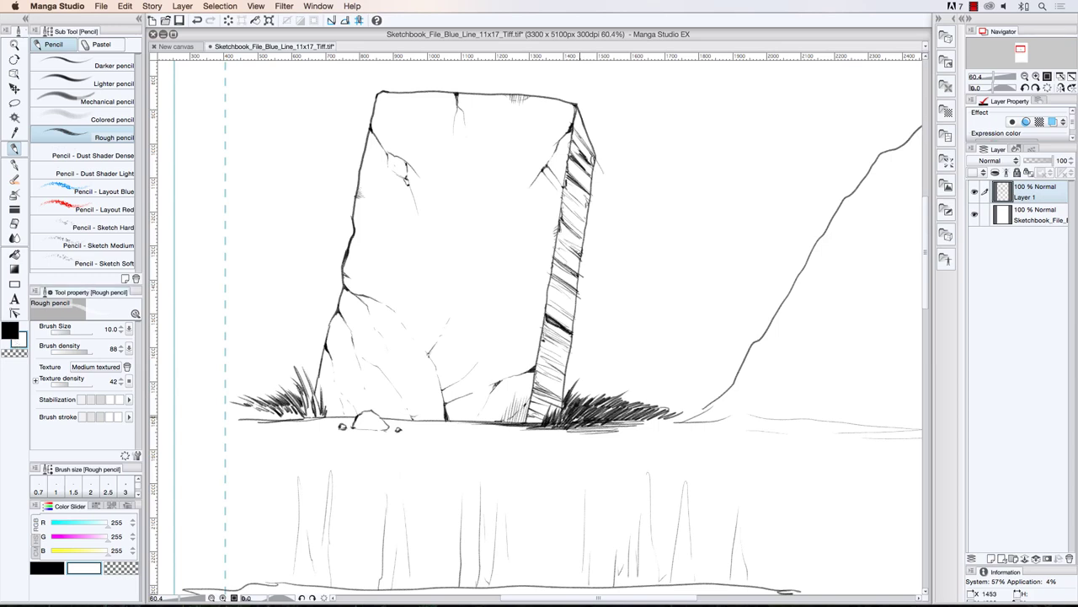
- Cut white blades into the base of the right grass clump beside the slab and restore black as the drawing color
drag(569, 427, 581, 409)
mouse_move(571, 425)
mouse_down()
mouse_move(582, 410)
mouse_move(576, 420)
mouse_move(611, 417)
mouse_move(595, 419)
mouse_up()
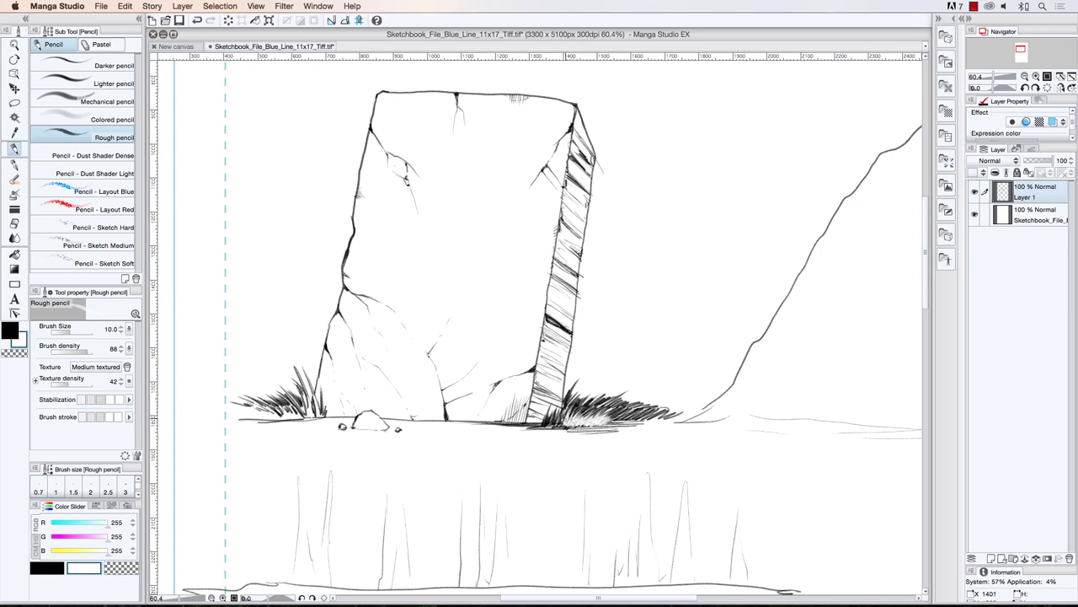
drag(563, 421, 613, 419)
key(x)
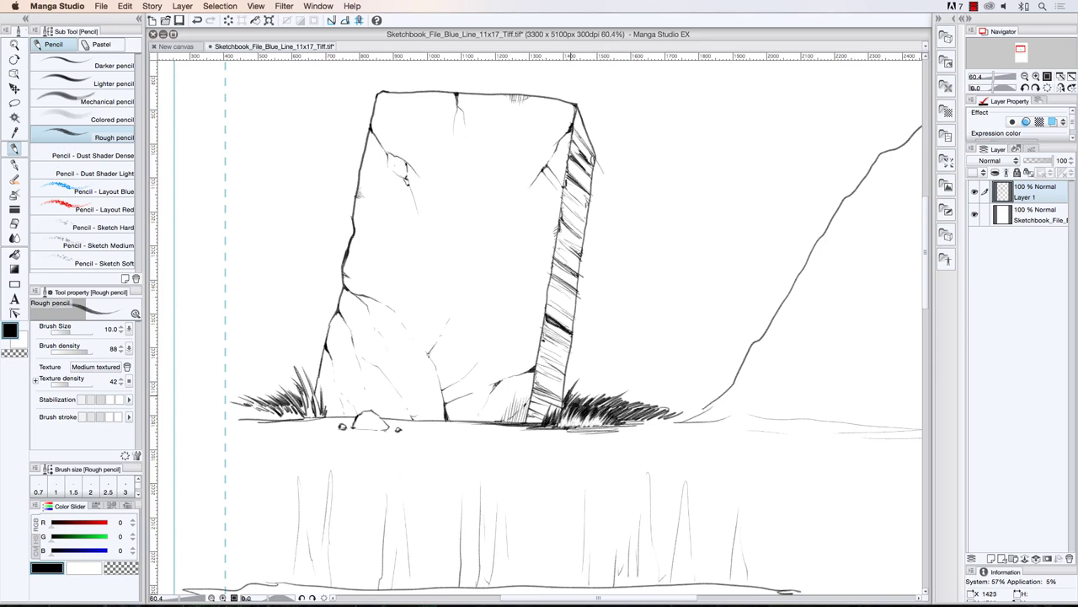
- Add dark blades to both grass clumps where they meet the slab's lower corners
drag(552, 417, 566, 401)
drag(559, 417, 574, 379)
drag(305, 399, 312, 388)
drag(306, 402, 314, 388)
mouse_move(312, 394)
mouse_down()
mouse_move(318, 375)
mouse_move(280, 398)
mouse_up()
- Darken the cracks and hatching across the slab's side face and thicken the edge between the front and side faces
mouse_move(551, 275)
mouse_down()
mouse_move(544, 308)
mouse_move(556, 288)
mouse_move(566, 291)
mouse_up()
mouse_move(550, 278)
mouse_down()
mouse_move(567, 290)
mouse_move(554, 288)
mouse_up()
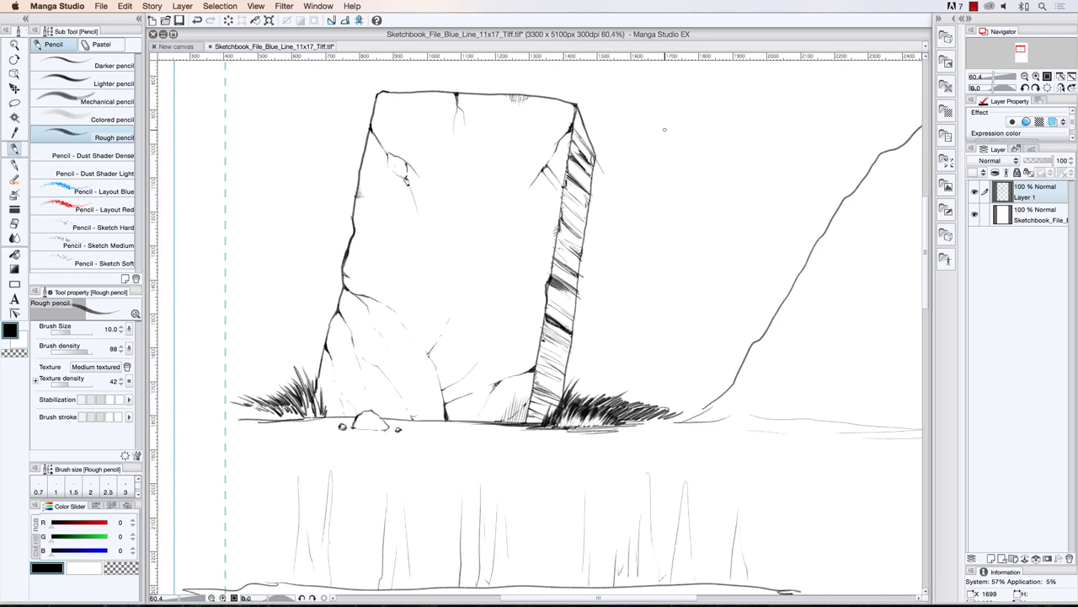
drag(674, 95, 665, 116)
key(super+z)
drag(552, 278, 576, 301)
mouse_move(568, 254)
mouse_down()
mouse_move(552, 265)
mouse_move(554, 247)
mouse_move(567, 257)
mouse_move(553, 240)
mouse_up()
drag(557, 237, 553, 242)
drag(551, 279, 532, 395)
drag(557, 221, 562, 204)
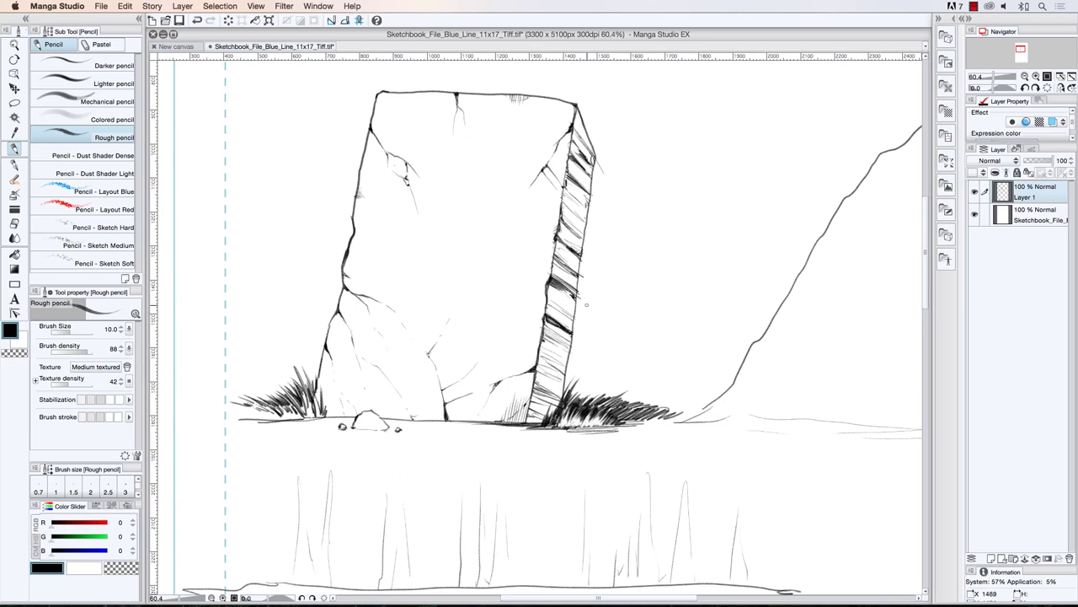
- Fade the edge between the slab's front and side faces with the Soft eraser at size 60
click(14, 223)
click(80, 85)
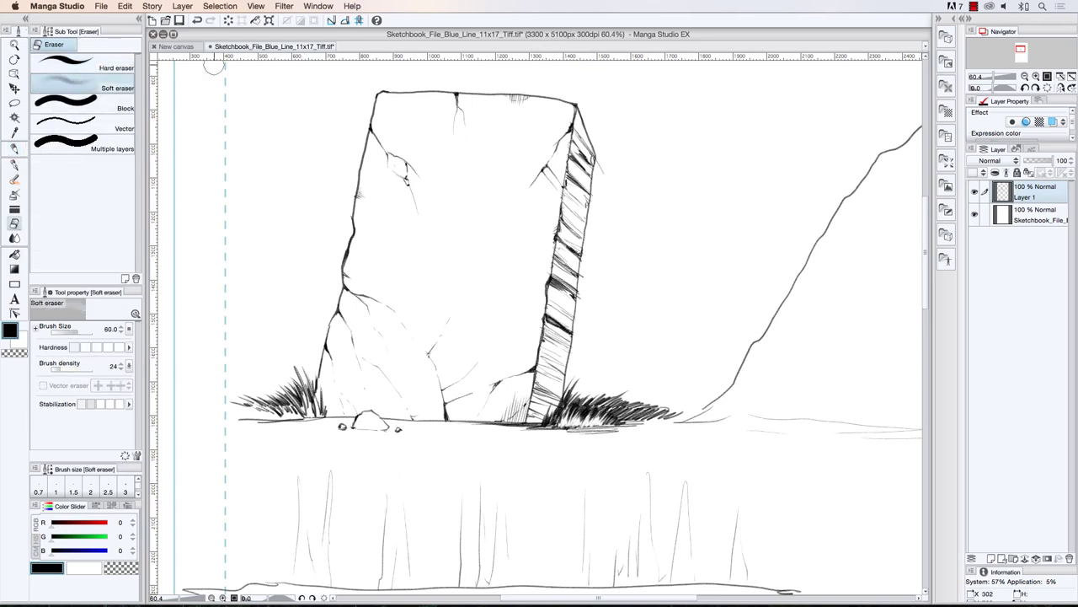
drag(571, 115, 549, 271)
mouse_move(558, 189)
mouse_down()
mouse_move(534, 385)
mouse_move(570, 127)
mouse_move(527, 390)
mouse_up()
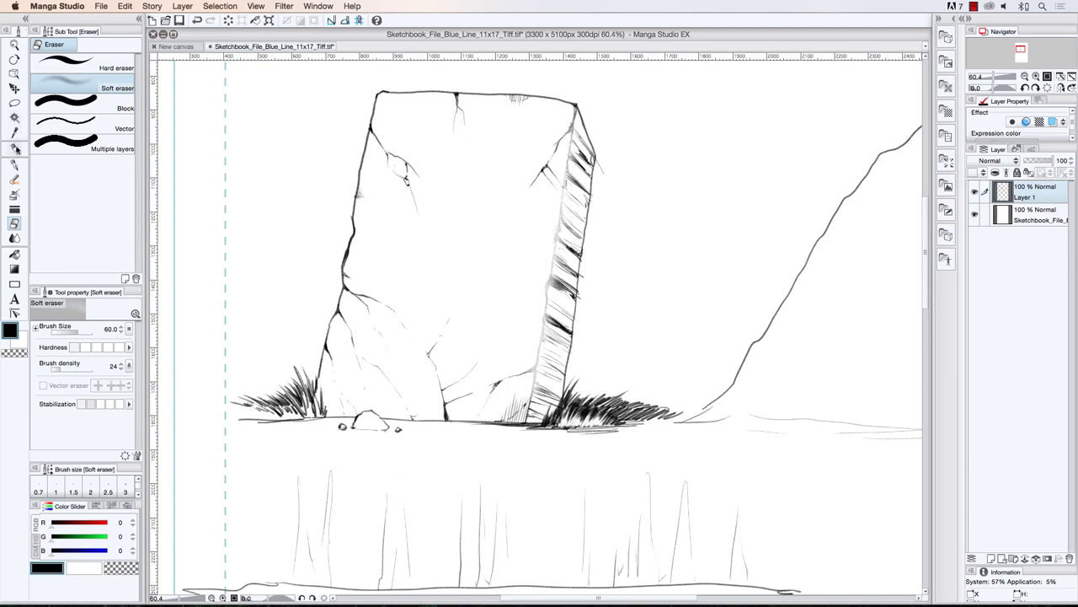
- Redraw the edge between the front and side faces down to the ground as a thinner, notched Rough pencil line
click(15, 148)
drag(574, 119, 567, 181)
drag(567, 176, 554, 247)
drag(560, 244, 539, 344)
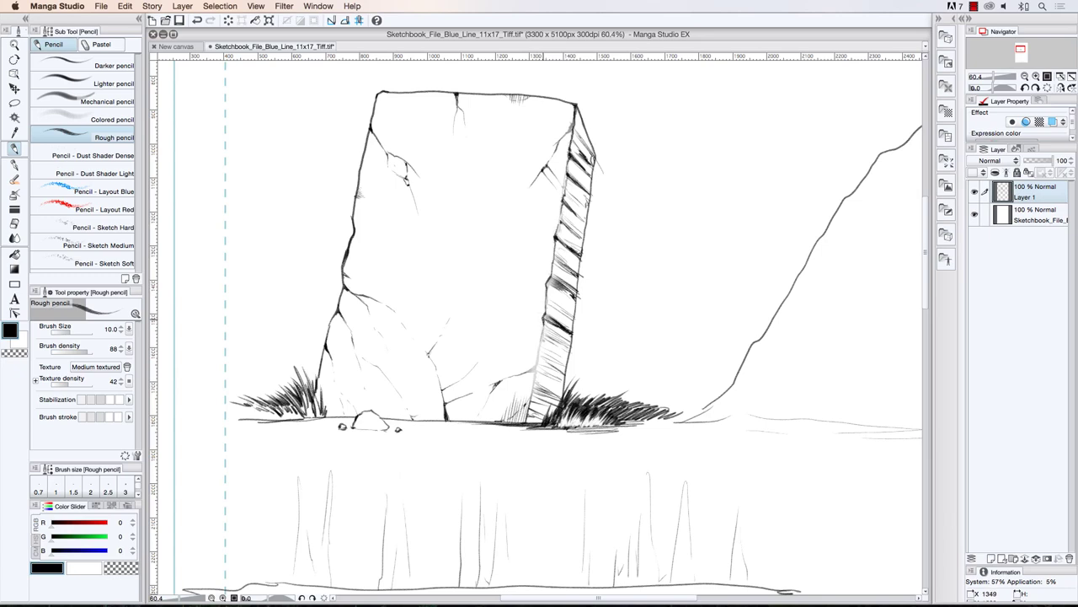
mouse_move(557, 315)
mouse_down()
mouse_move(543, 327)
mouse_move(547, 283)
mouse_up()
drag(539, 347, 527, 426)
- Crosshatch the bottom of the slab's side face with vertical and slanted strokes
mouse_move(542, 372)
mouse_down()
mouse_move(530, 426)
mouse_move(543, 420)
mouse_up()
mouse_move(558, 374)
mouse_down()
mouse_move(551, 420)
mouse_move(527, 423)
mouse_move(545, 412)
mouse_up()
drag(558, 396, 549, 404)
mouse_move(562, 384)
mouse_down()
mouse_move(551, 399)
mouse_move(532, 389)
mouse_move(529, 410)
mouse_up()
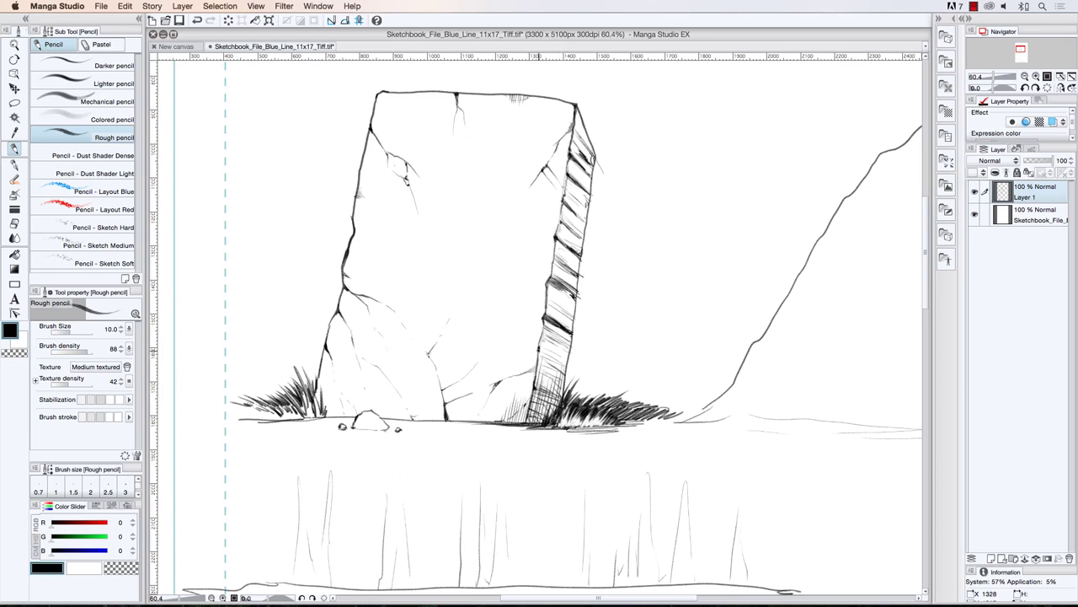
- Add short hatch strokes along the cracks of the slab's side face, working from the lower part up to the top
drag(538, 348, 553, 356)
drag(539, 348, 546, 352)
drag(540, 346, 548, 350)
drag(542, 345, 559, 356)
mouse_move(560, 264)
mouse_down()
mouse_move(553, 271)
mouse_move(568, 276)
mouse_up()
drag(573, 225, 569, 239)
drag(575, 180, 582, 195)
drag(575, 131, 585, 146)
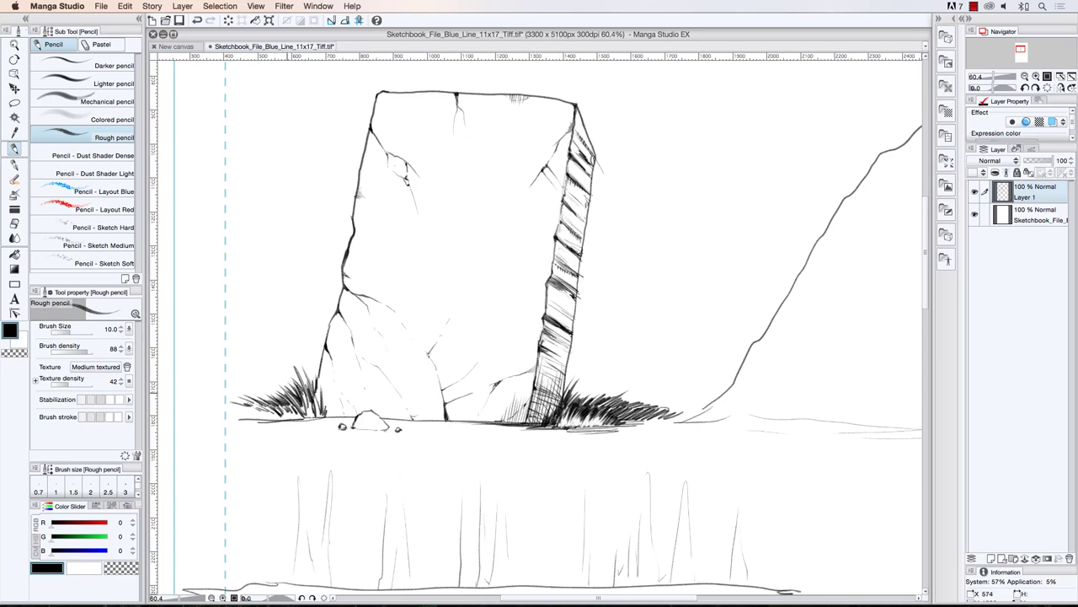
- Add light hatching to the slab's front face at the top corners, near the right edge and beside the lower left crack
click(14, 46)
drag(322, 234, 285, 223)
scroll(285, 222, up, 6)
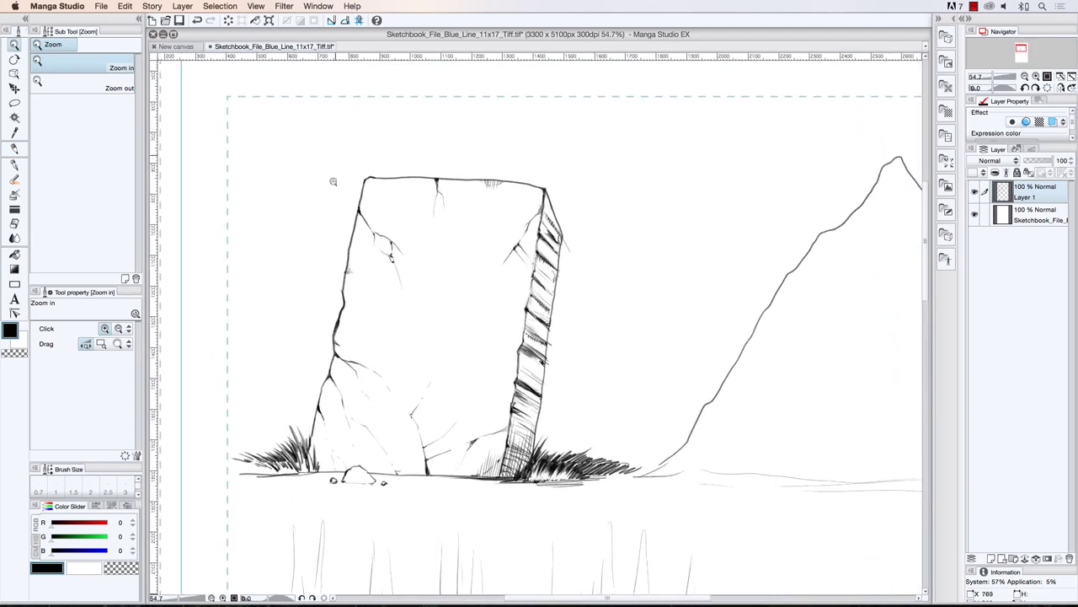
scroll(329, 352, up, 1)
key(p)
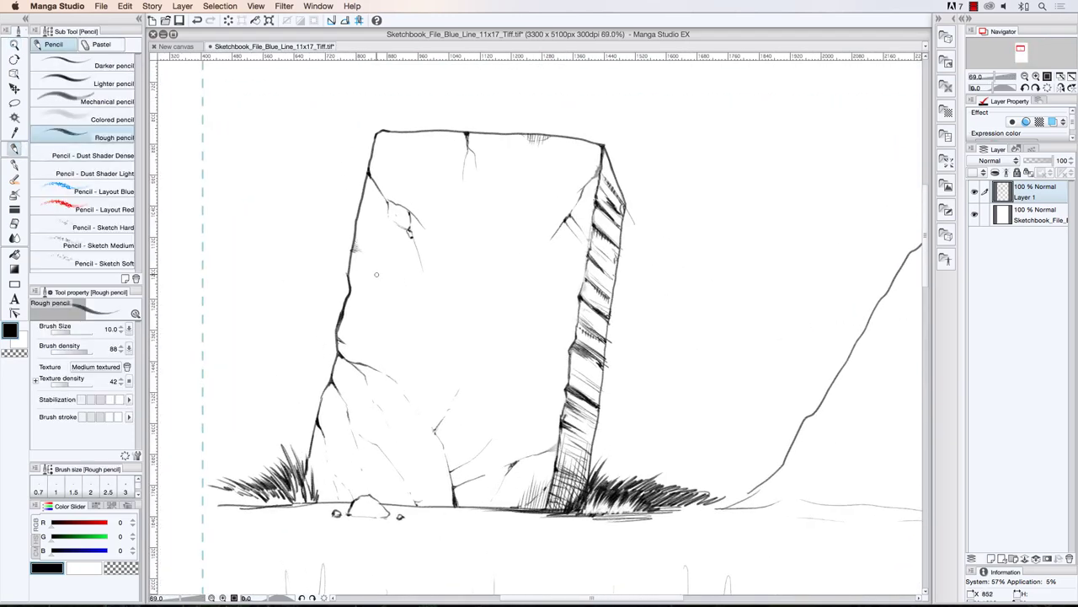
drag(387, 130, 408, 152)
drag(534, 239, 542, 284)
mouse_move(327, 387)
mouse_down()
mouse_move(324, 425)
mouse_move(336, 396)
mouse_move(333, 449)
mouse_up()
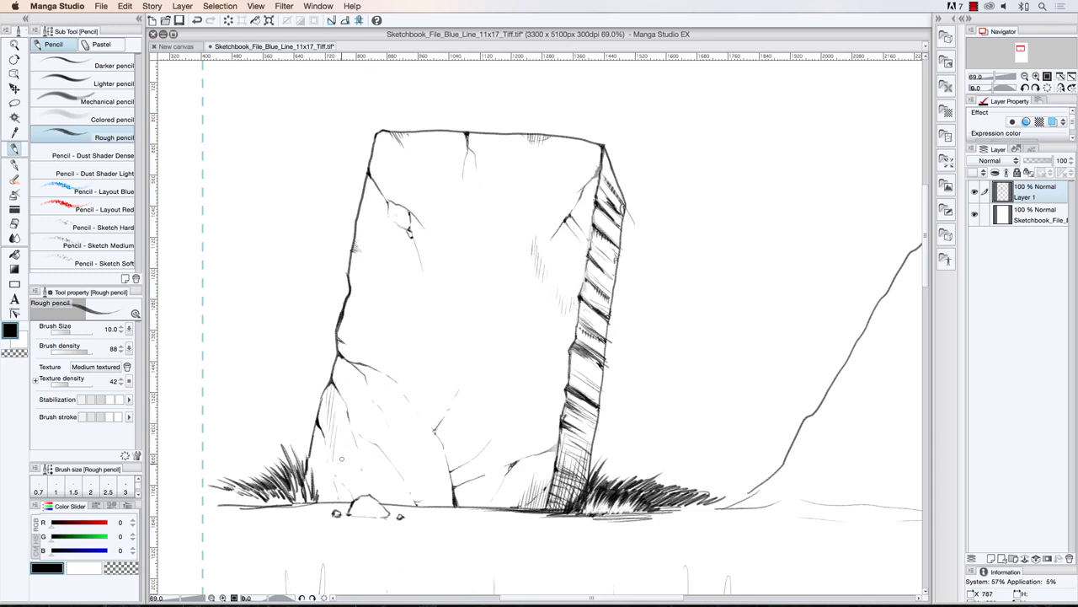
mouse_move(580, 138)
mouse_down()
mouse_move(554, 185)
mouse_move(596, 157)
mouse_move(571, 192)
mouse_up()
drag(585, 180, 571, 199)
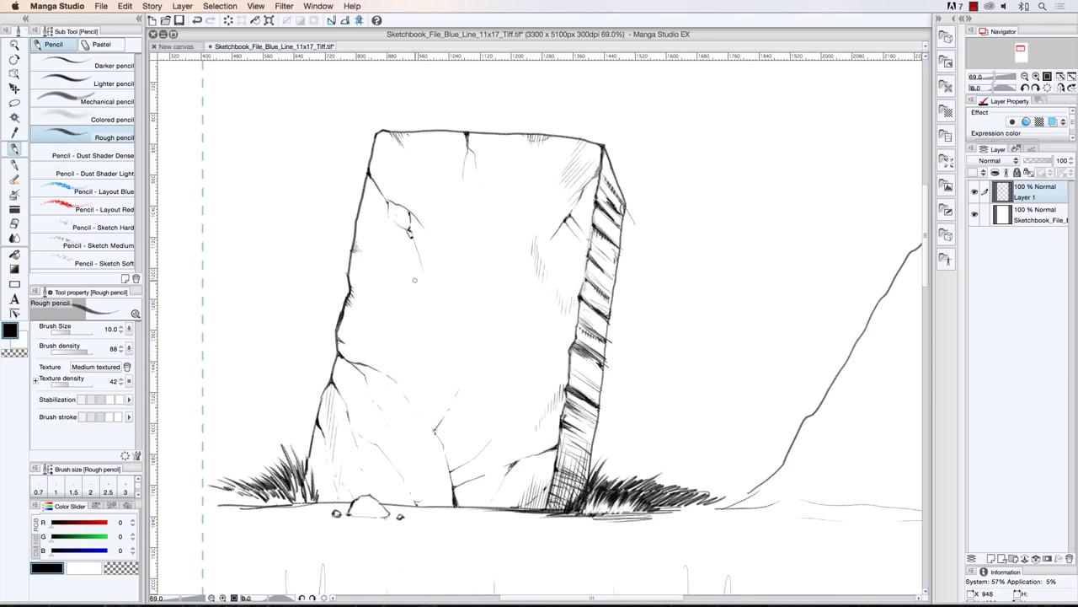
- Scatter small dots and short texture marks over the slab's front face and around its lower cracks
drag(419, 264, 428, 303)
drag(496, 358, 498, 365)
click(529, 319)
drag(531, 320, 531, 324)
drag(411, 345, 403, 343)
click(394, 347)
drag(432, 428, 443, 420)
drag(441, 505, 448, 497)
drag(450, 505, 451, 496)
drag(475, 458, 481, 452)
drag(479, 455, 486, 448)
- Thicken the slab's lower left outline, its outer right outline and the notch on the side face's inner edge
mouse_move(310, 468)
mouse_down()
mouse_move(308, 478)
mouse_move(335, 371)
mouse_up()
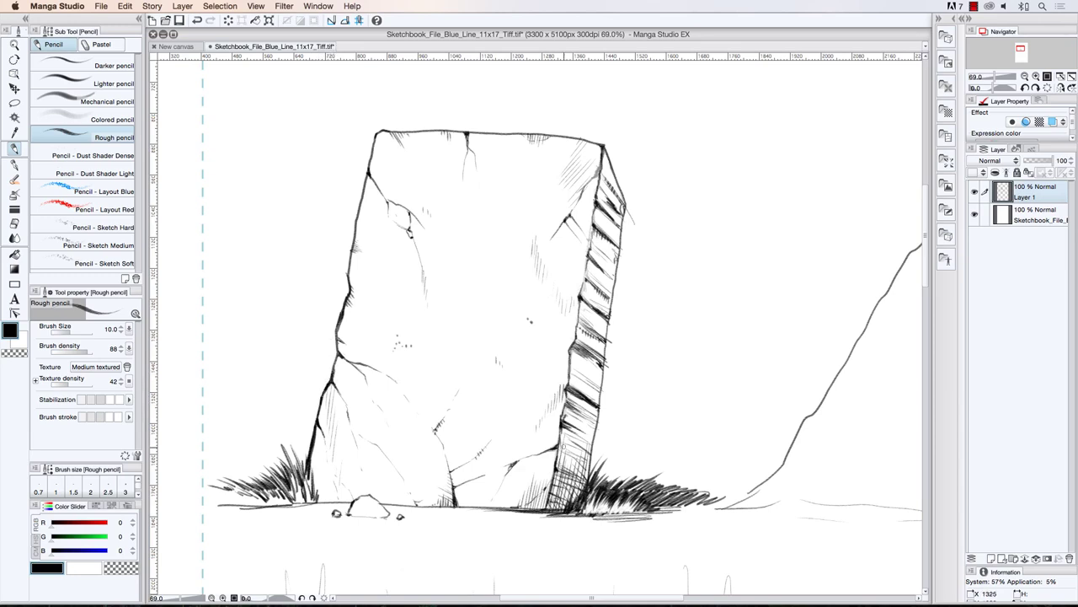
drag(590, 480, 593, 390)
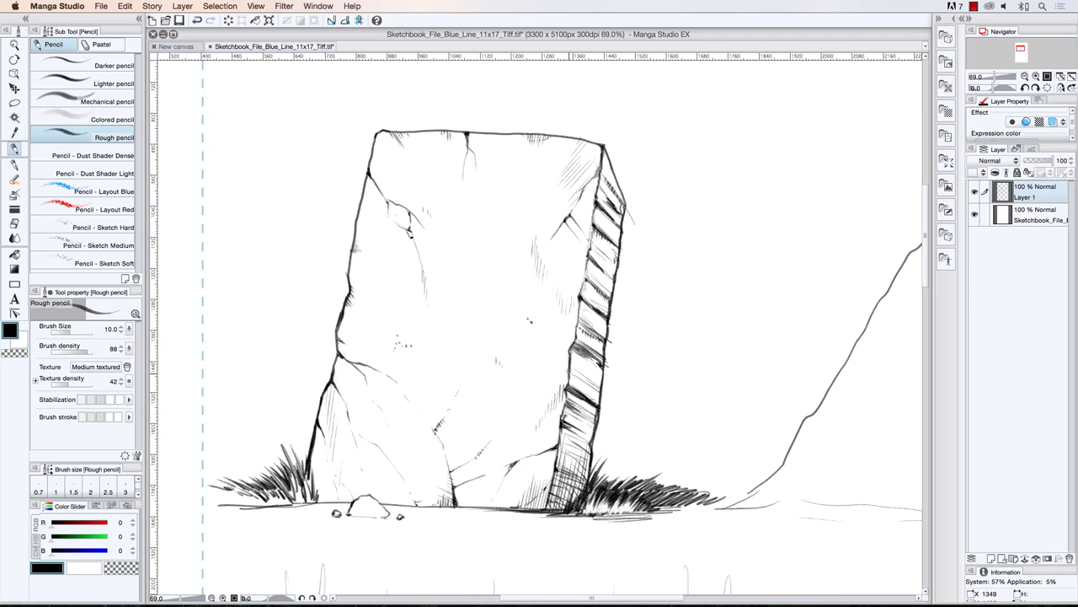
drag(569, 374, 575, 349)
- Break the slab's top outline into dashes with the Hard eraser at size 8 and return to the Rough pencil
click(15, 223)
click(76, 66)
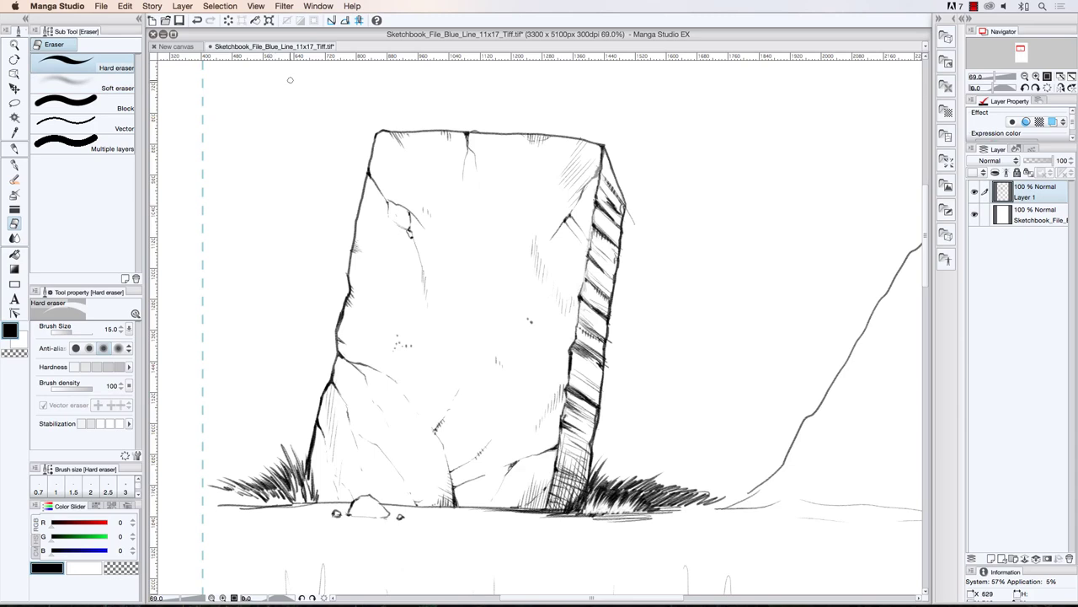
key(bracketleft)
key(bracketleft)
key(bracketleft)
click(14, 148)
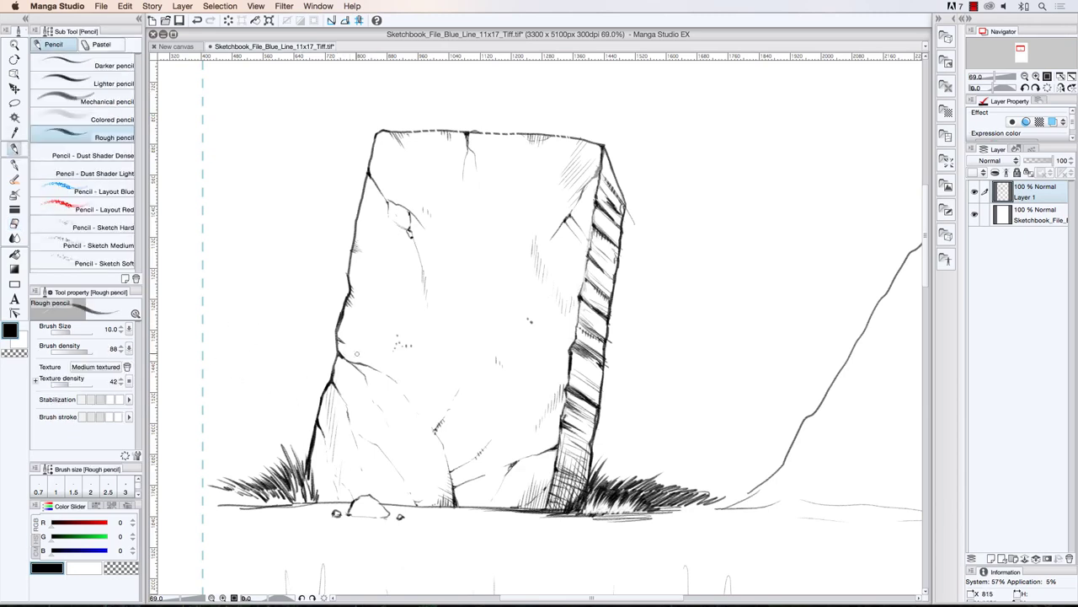
- Draw light diagonal hatching across the lower half of the slab's front face down to the right edge
mouse_move(395, 369)
mouse_down()
mouse_move(448, 420)
mouse_move(424, 385)
mouse_move(470, 427)
mouse_up()
drag(474, 423, 507, 444)
mouse_move(495, 421)
mouse_down()
mouse_move(526, 456)
mouse_move(562, 469)
mouse_up()
- Shade the small rock and its pebbles and build up dark horizontal shadow strokes along the ground below the slab
drag(351, 510, 378, 514)
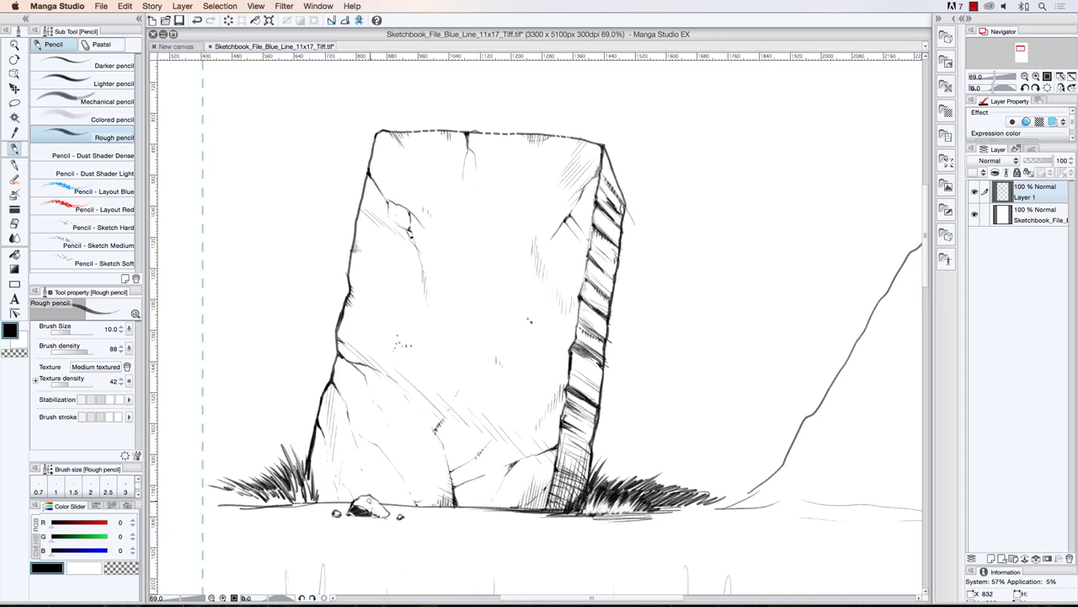
mouse_move(364, 515)
mouse_down()
mouse_move(341, 522)
mouse_move(379, 519)
mouse_move(325, 516)
mouse_move(326, 504)
mouse_move(278, 510)
mouse_move(560, 517)
mouse_move(404, 516)
mouse_up()
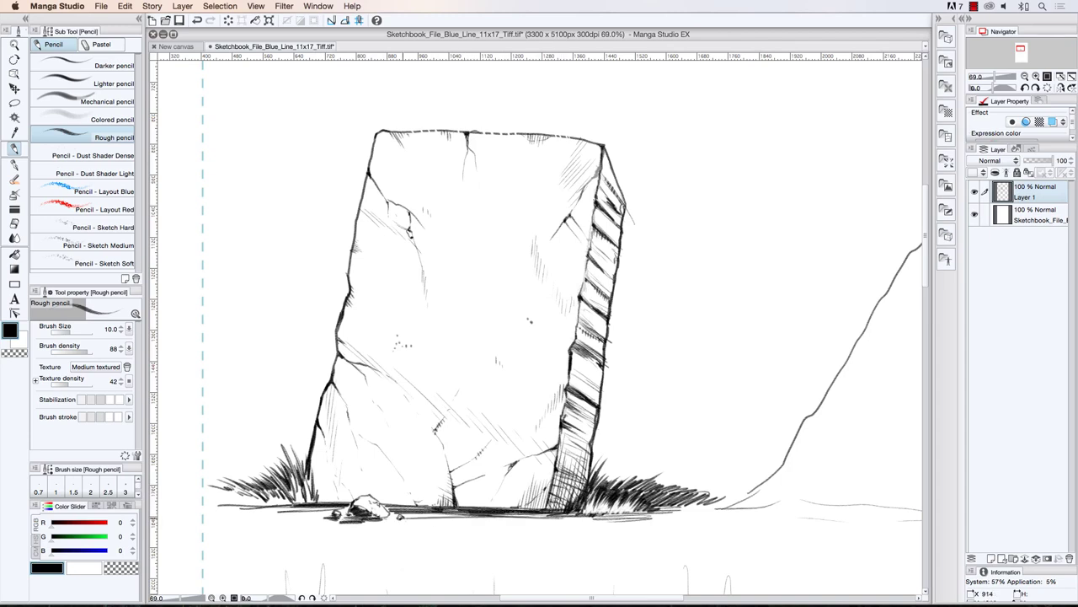
drag(479, 516, 399, 517)
mouse_move(480, 518)
mouse_down()
mouse_move(381, 523)
mouse_move(595, 524)
mouse_move(324, 527)
mouse_move(263, 505)
mouse_move(249, 508)
mouse_move(341, 524)
mouse_move(243, 525)
mouse_move(447, 530)
mouse_up()
drag(528, 531, 396, 537)
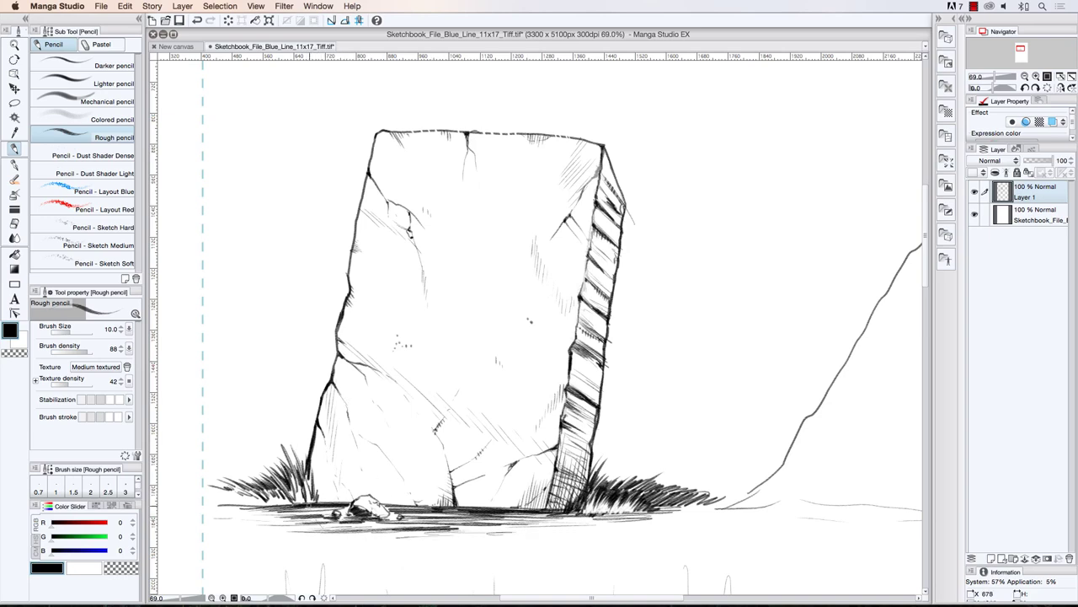
drag(314, 508, 333, 531)
drag(322, 510, 351, 531)
mouse_move(338, 512)
mouse_down()
mouse_move(362, 534)
mouse_move(413, 539)
mouse_move(437, 525)
mouse_move(519, 521)
mouse_up()
- Draw distant hill lines on both sides of the mountains with a few light horizontal strokes beneath them
click(13, 44)
alt+click(290, 292)
drag(260, 284, 244, 280)
drag(403, 410, 428, 414)
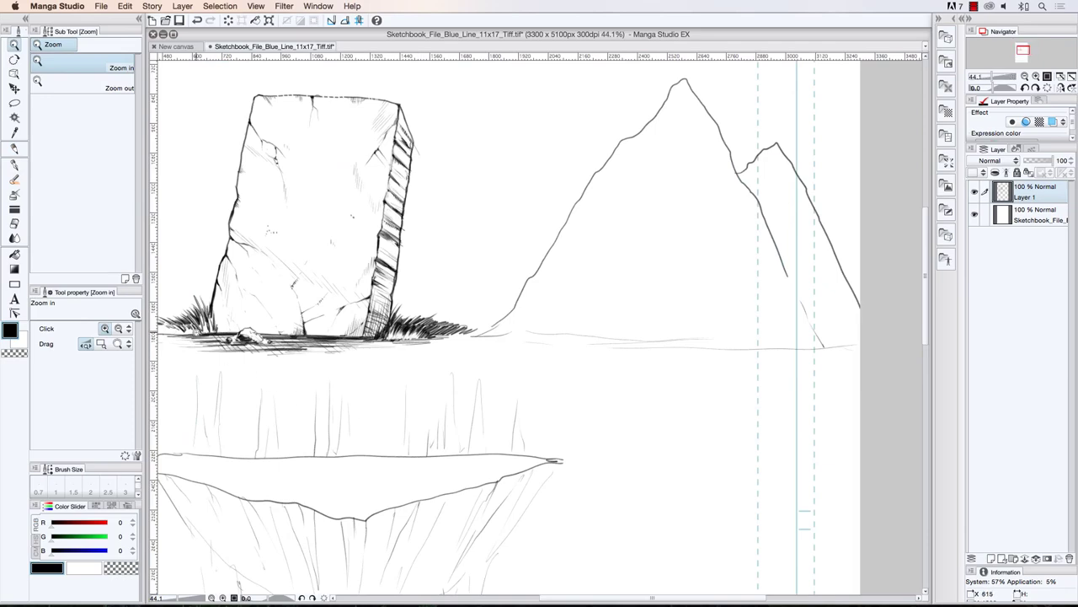
drag(637, 216, 546, 267)
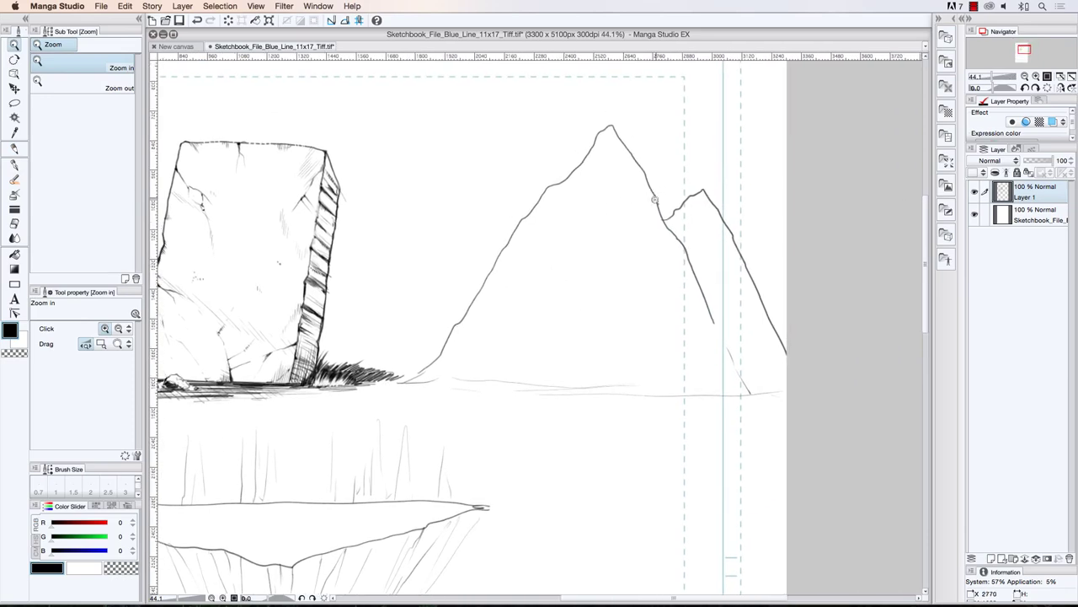
drag(655, 199, 660, 210)
drag(603, 230, 567, 270)
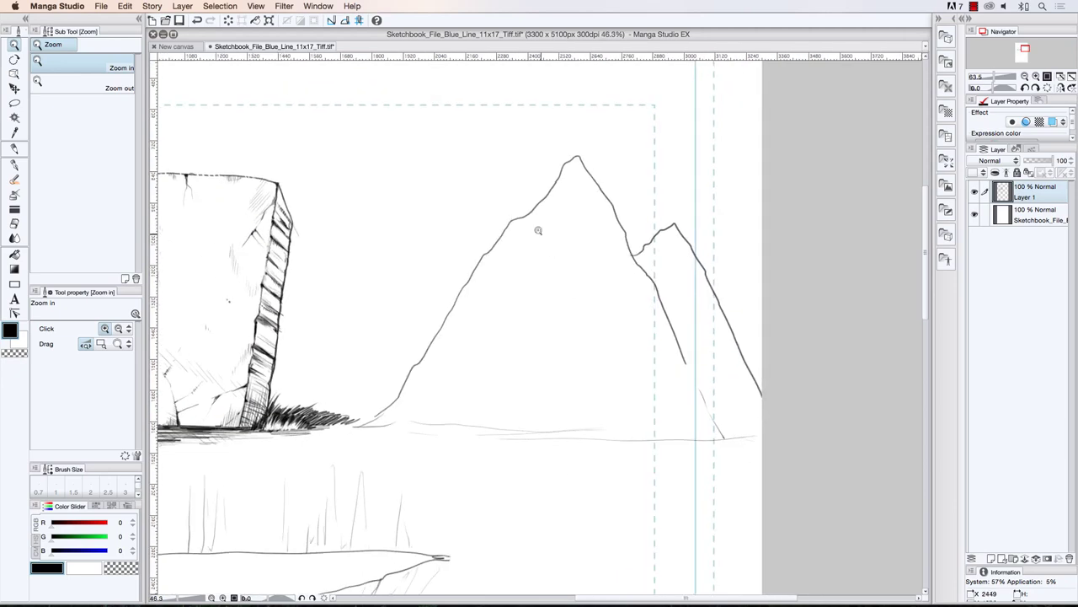
click(14, 148)
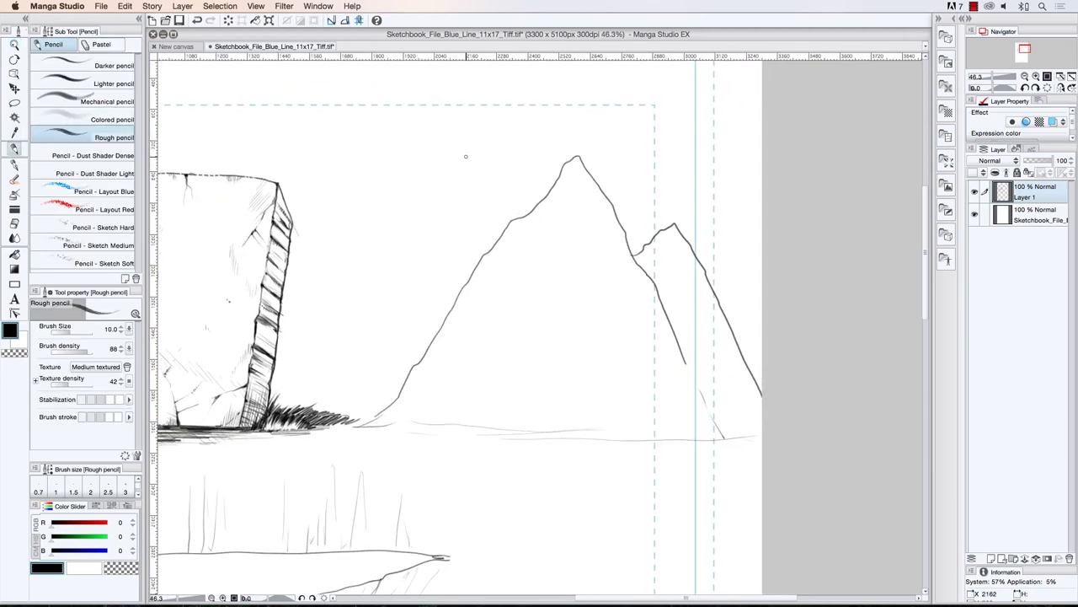
mouse_move(343, 295)
mouse_down()
mouse_move(411, 280)
mouse_move(451, 287)
mouse_up()
drag(717, 295, 761, 298)
mouse_move(378, 326)
mouse_down()
mouse_move(349, 334)
mouse_move(416, 330)
mouse_up()
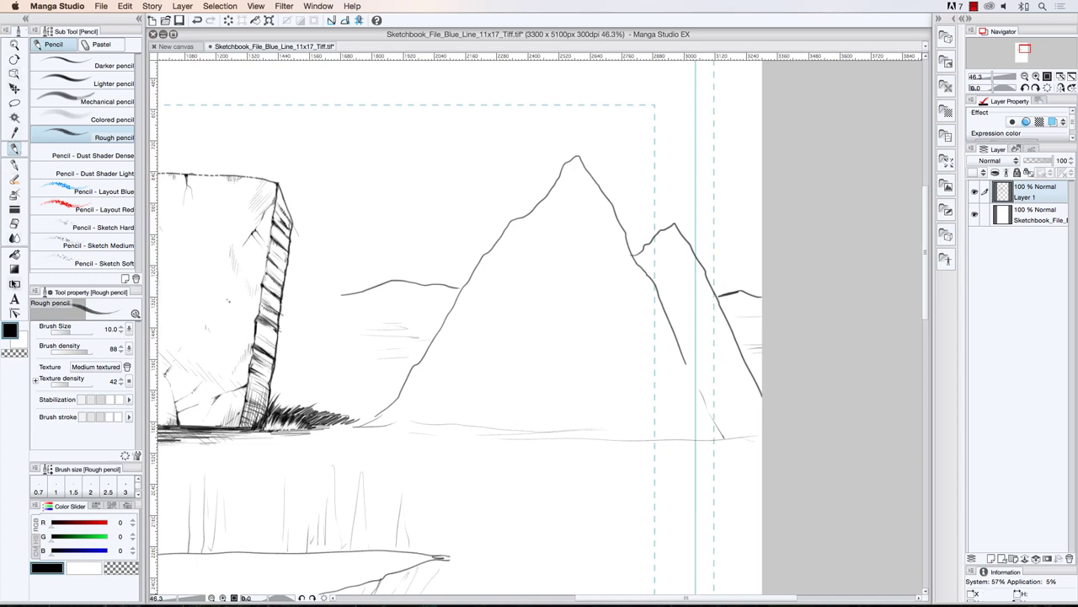
- Draw a trial sun circle with the Ellipse tool, undo it, and set the ellipse brush size to 2.5
click(15, 284)
click(84, 203)
drag(395, 200, 471, 269)
click(373, 270)
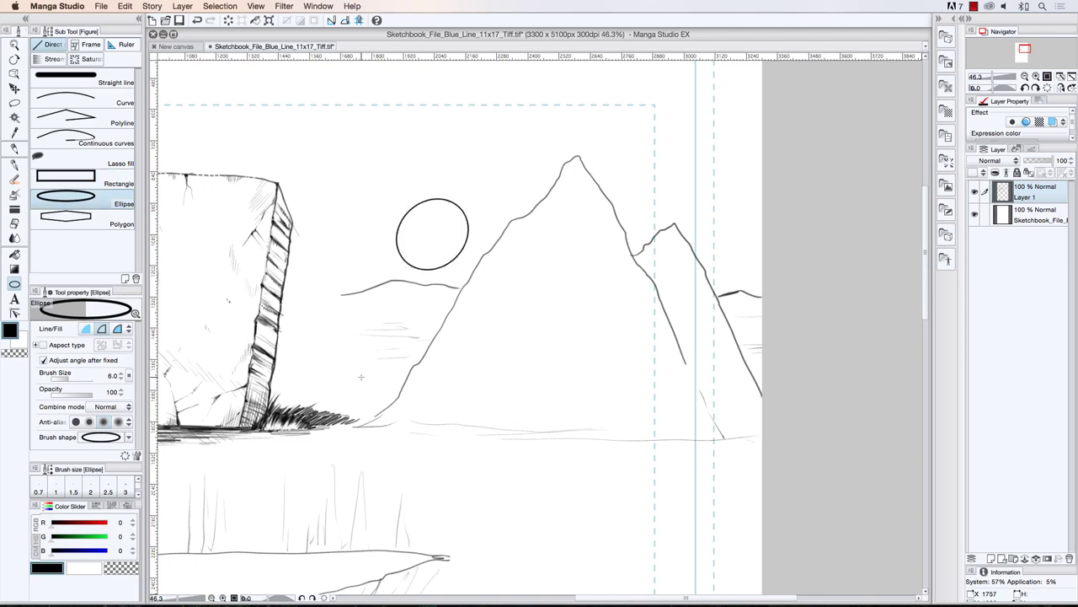
key(super+z)
key(bracketleft)
key(bracketleft)
key(bracketleft)
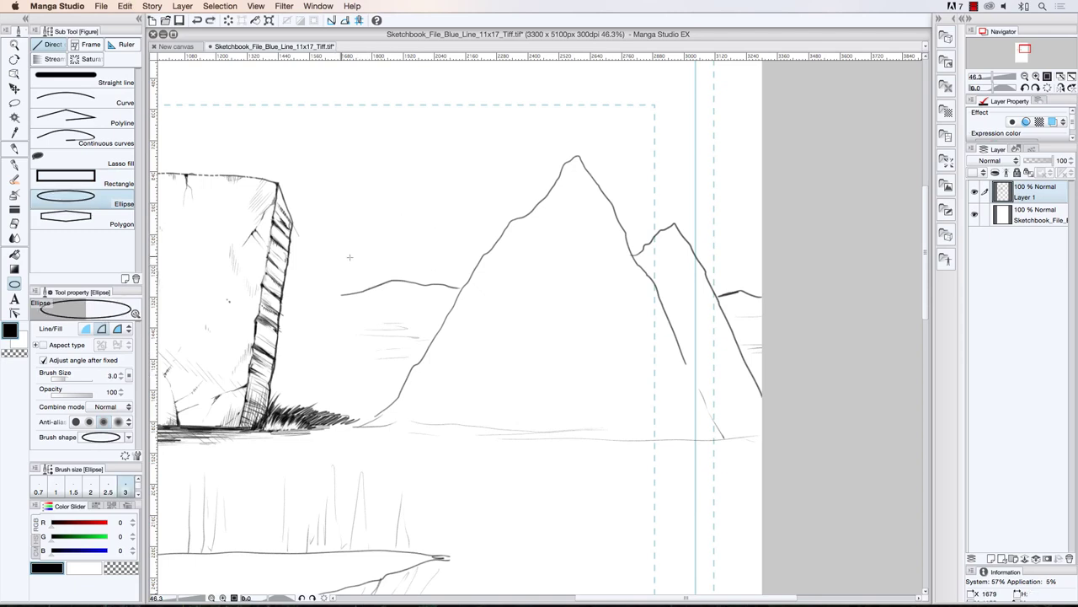
key(bracketleft)
drag(376, 210, 471, 285)
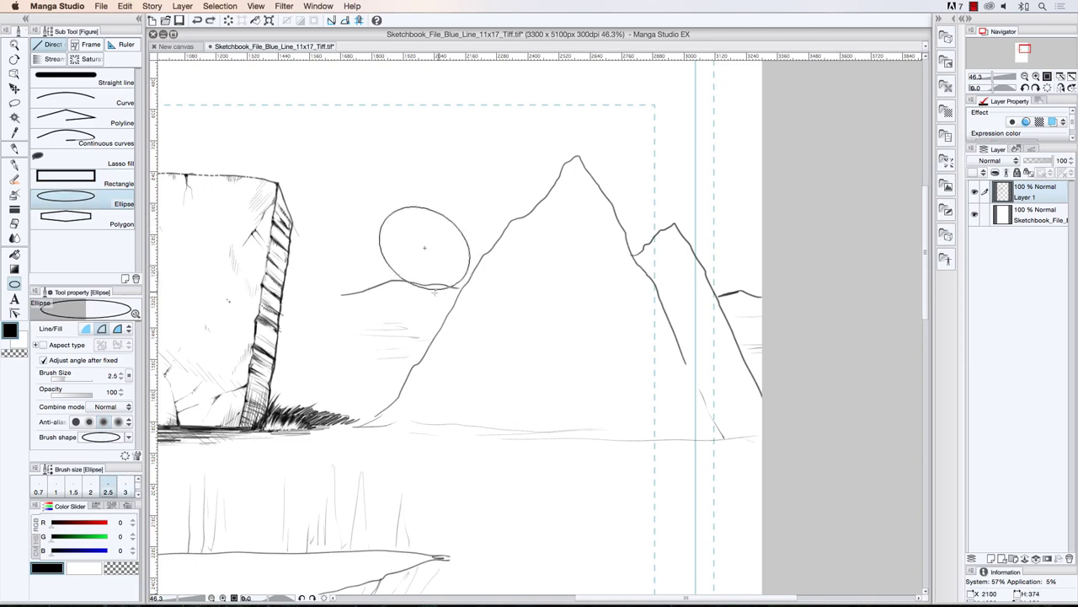
key(super+z)
click(372, 243)
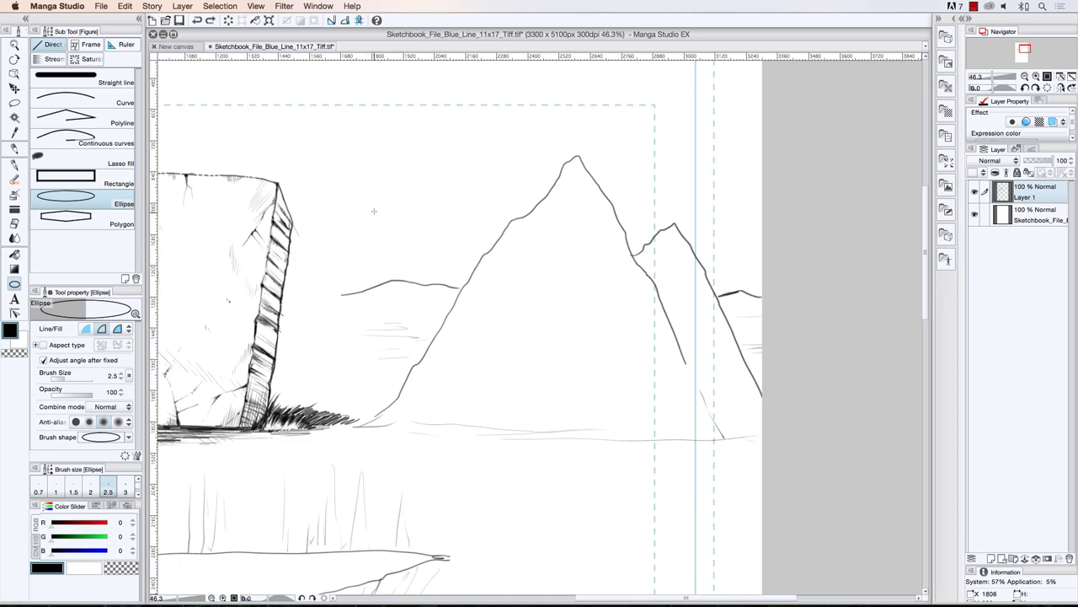
- Draw a sun circle overlapping the left hill and mountain slope, and erase its parts below the hill and inside the mountain
drag(376, 219, 491, 335)
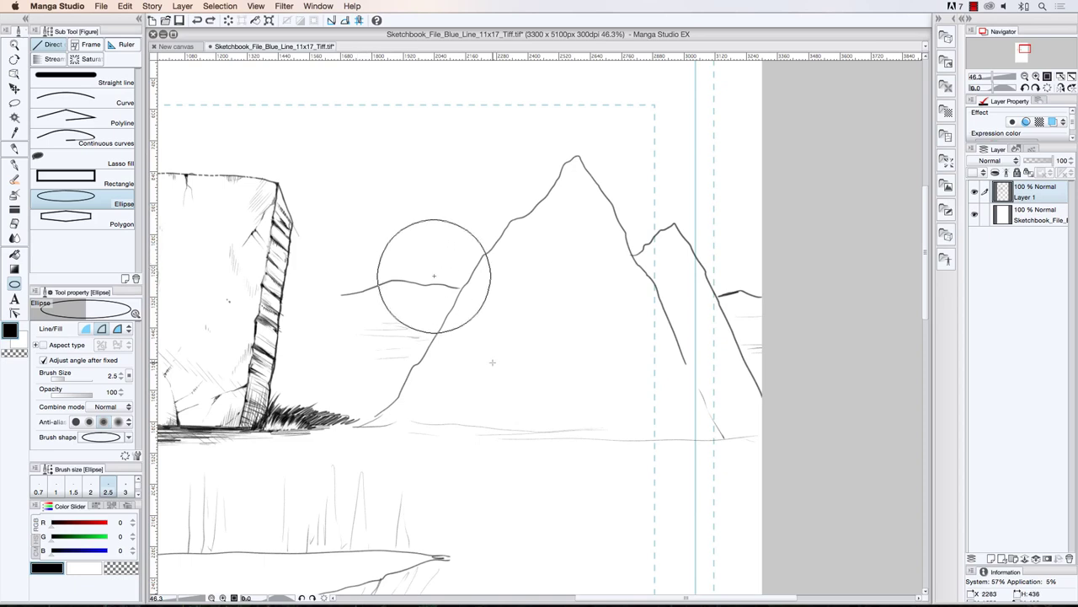
click(492, 363)
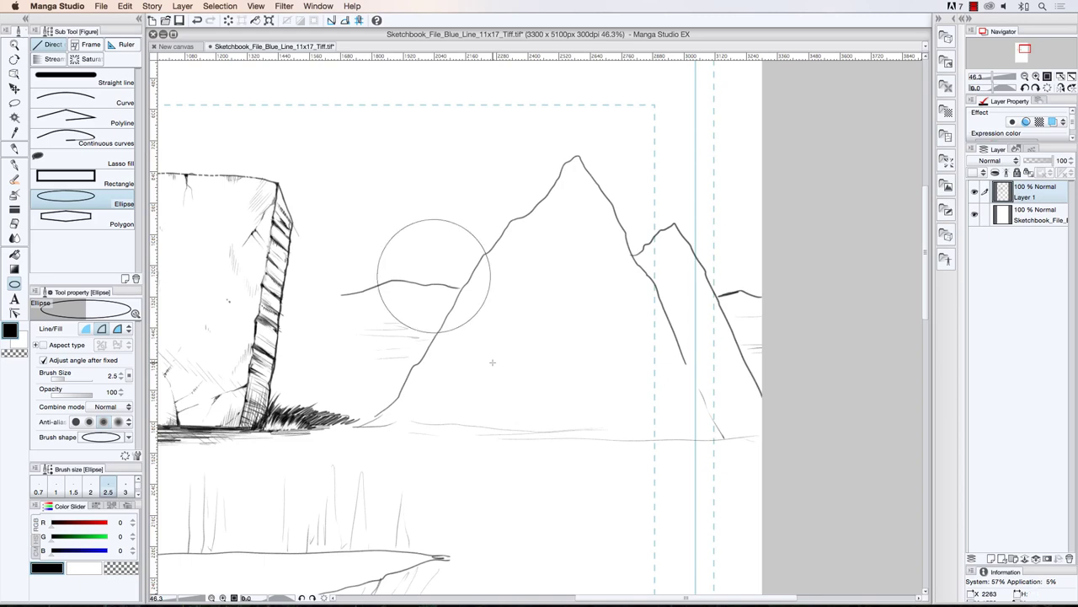
click(14, 223)
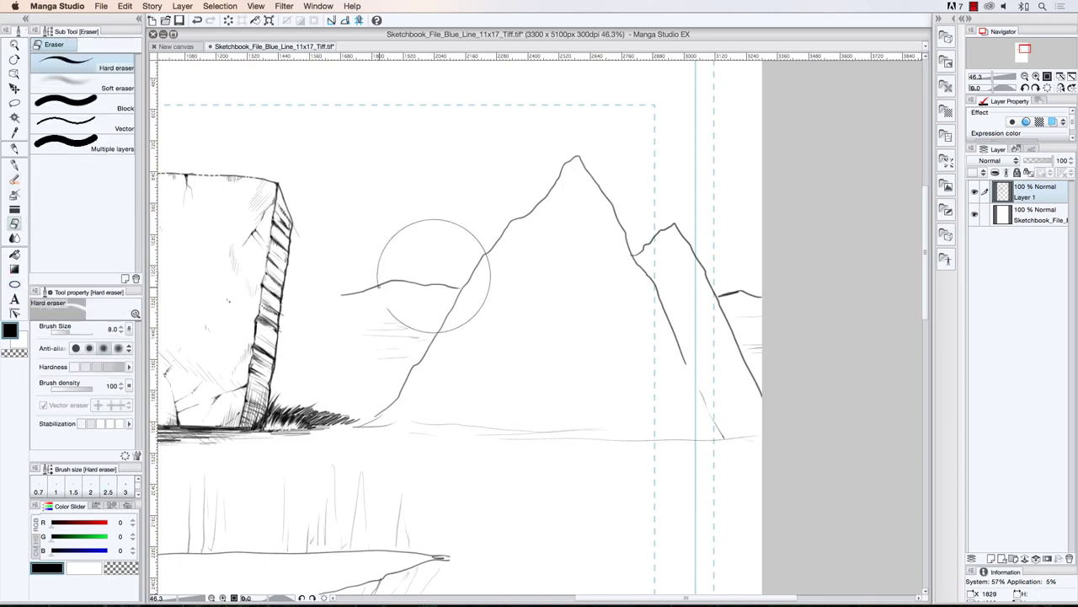
drag(379, 286, 420, 331)
mouse_move(440, 331)
mouse_down()
mouse_move(492, 287)
mouse_move(480, 308)
mouse_move(489, 279)
mouse_up()
- Set the Rough pencil's brush size to 6
click(14, 147)
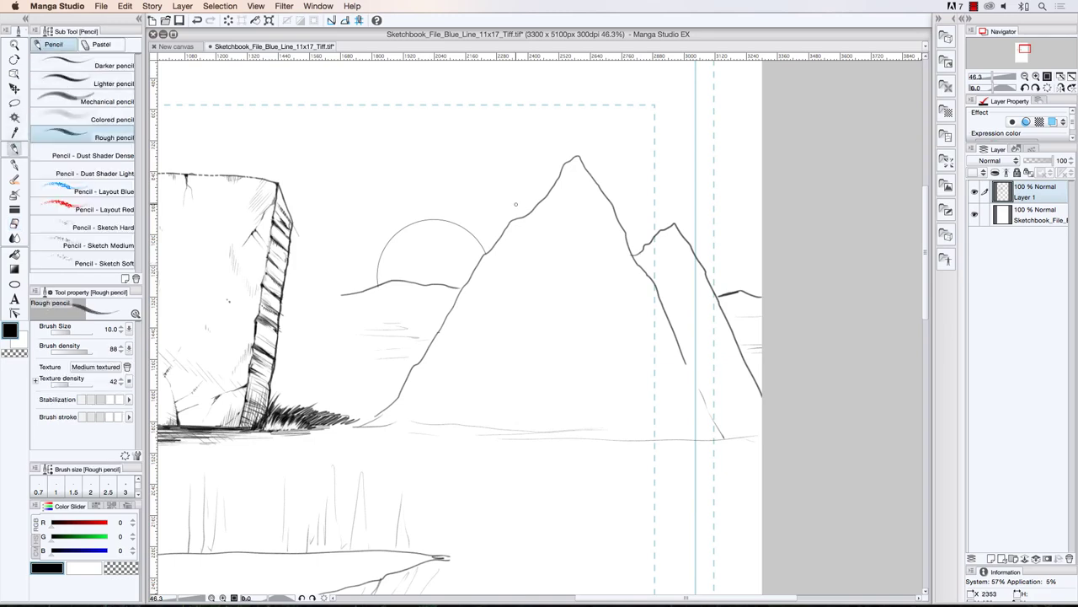
key(bracketleft)
key(bracketleft)
key(bracketleft)
- Sketch test marks and a stick figure on the large mountain and undo them
drag(520, 207, 523, 209)
drag(520, 213, 522, 217)
key(super+z)
mouse_move(581, 260)
mouse_down()
mouse_move(569, 287)
mouse_move(581, 304)
mouse_move(582, 415)
mouse_up()
mouse_move(578, 340)
mouse_down()
mouse_move(540, 308)
mouse_move(618, 307)
mouse_up()
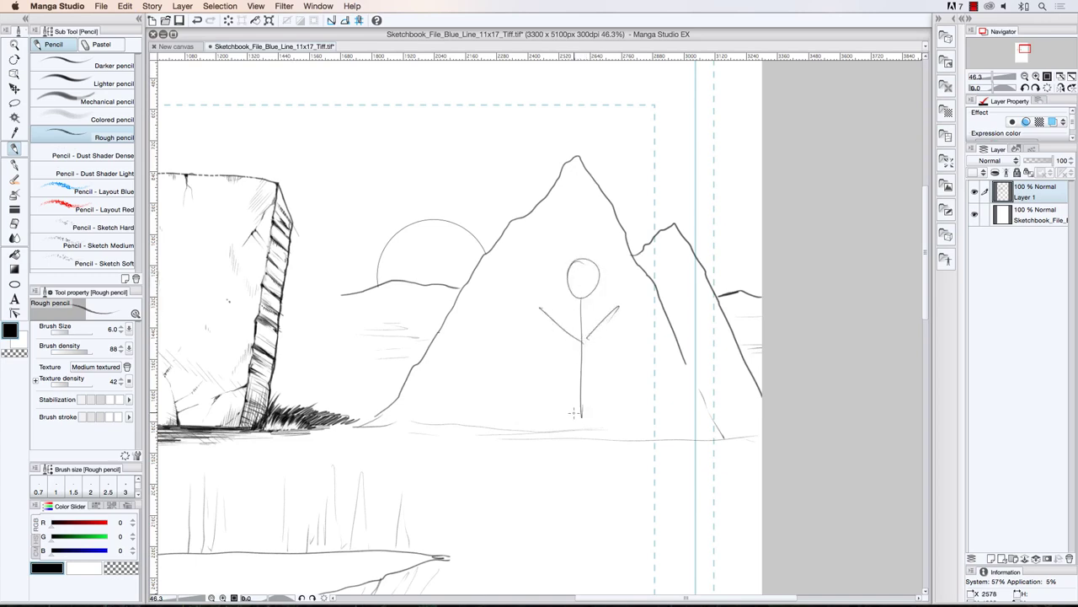
mouse_move(579, 412)
mouse_down()
mouse_move(560, 459)
mouse_move(618, 457)
mouse_up()
key(super+z)
key(super+z)
key(super+z)
key(super+z)
key(super+z)
key(super+z)
key(super+z)
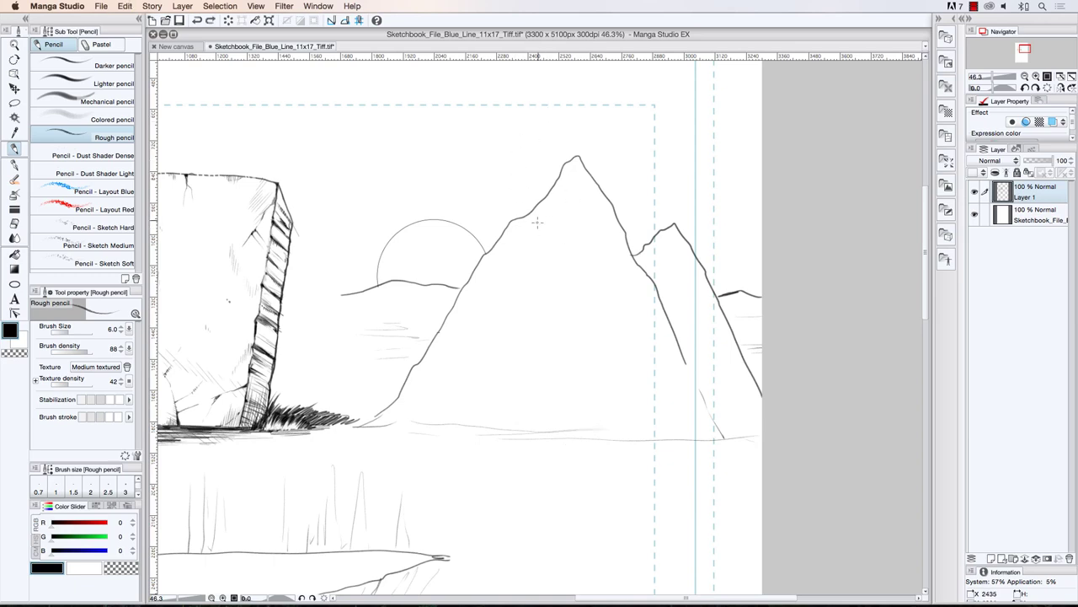
- Sketch light crack and ridge lines down the large mountain's left slope and across its middle
mouse_move(477, 264)
mouse_down()
mouse_move(455, 324)
mouse_move(473, 292)
mouse_move(475, 342)
mouse_move(454, 377)
mouse_up()
mouse_move(452, 339)
mouse_down()
mouse_move(419, 395)
mouse_move(453, 340)
mouse_move(453, 376)
mouse_up()
mouse_move(482, 329)
mouse_down()
mouse_move(506, 241)
mouse_move(531, 215)
mouse_move(505, 259)
mouse_move(495, 332)
mouse_move(505, 268)
mouse_move(507, 284)
mouse_move(540, 208)
mouse_move(536, 274)
mouse_up()
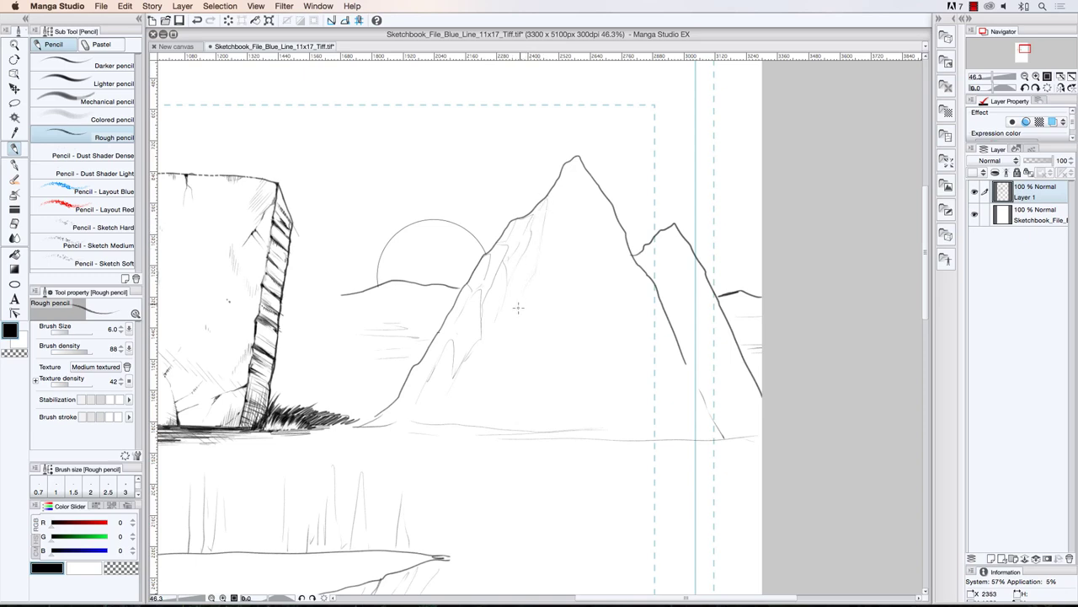
drag(455, 421, 460, 377)
mouse_move(509, 345)
mouse_down()
mouse_move(541, 268)
mouse_move(549, 204)
mouse_move(544, 268)
mouse_move(580, 302)
mouse_move(574, 333)
mouse_move(525, 332)
mouse_move(570, 299)
mouse_move(555, 334)
mouse_move(529, 351)
mouse_move(523, 312)
mouse_move(551, 291)
mouse_up()
mouse_move(557, 335)
mouse_down()
mouse_move(575, 355)
mouse_move(575, 339)
mouse_move(600, 405)
mouse_up()
drag(580, 305, 633, 424)
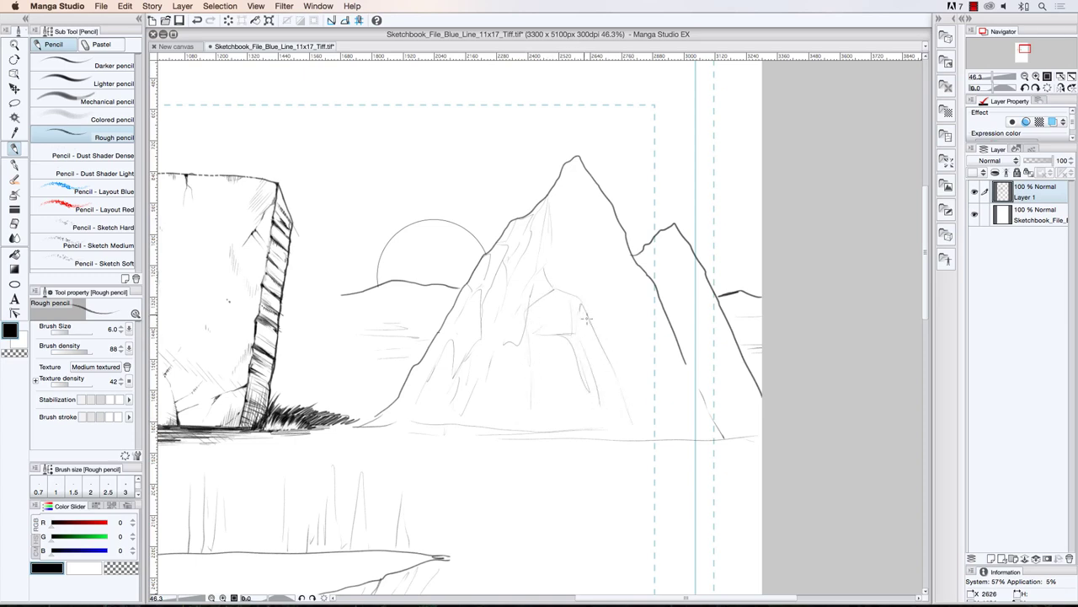
- Sketch light fracture lines along the large mountain's base, up its right slope and around the peak
mouse_move(516, 386)
mouse_down()
mouse_move(492, 416)
mouse_move(526, 418)
mouse_up()
drag(582, 396, 589, 407)
drag(598, 401, 600, 420)
mouse_move(603, 362)
mouse_down()
mouse_move(601, 321)
mouse_move(647, 361)
mouse_move(620, 321)
mouse_move(626, 298)
mouse_move(652, 290)
mouse_move(636, 302)
mouse_move(678, 400)
mouse_move(670, 382)
mouse_move(670, 409)
mouse_move(600, 336)
mouse_up()
drag(610, 295, 600, 328)
drag(622, 262, 605, 280)
mouse_move(565, 166)
mouse_down()
mouse_move(561, 211)
mouse_move(580, 263)
mouse_up()
drag(579, 191, 578, 162)
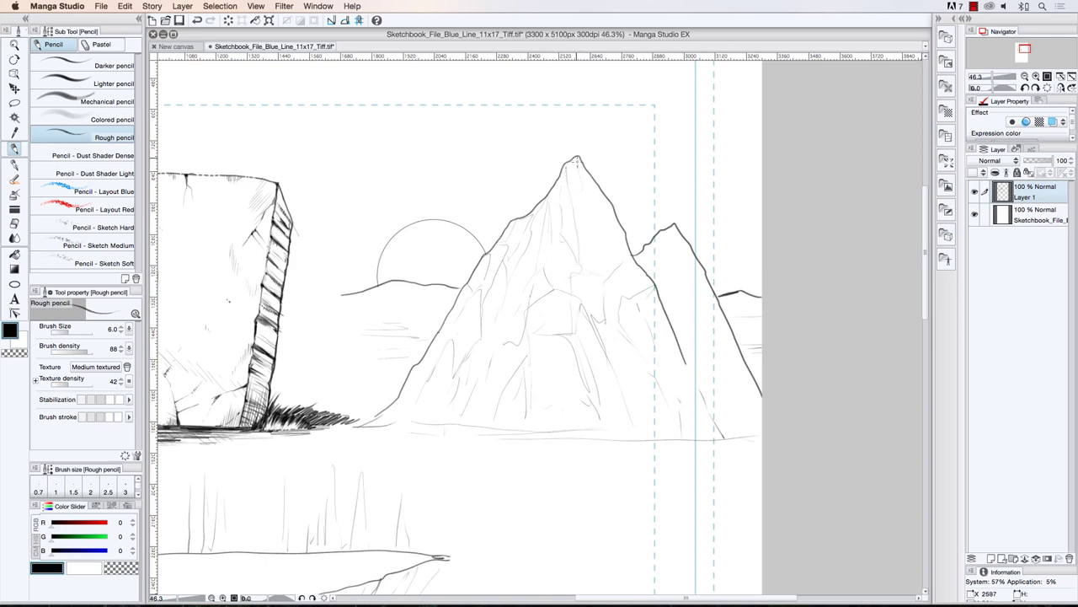
drag(593, 269, 596, 224)
- Sketch light rock facet lines on the smaller mountain behind the large one
drag(662, 258, 677, 293)
mouse_move(655, 238)
mouse_down()
mouse_move(667, 271)
mouse_move(671, 230)
mouse_move(702, 322)
mouse_up()
drag(685, 285, 690, 248)
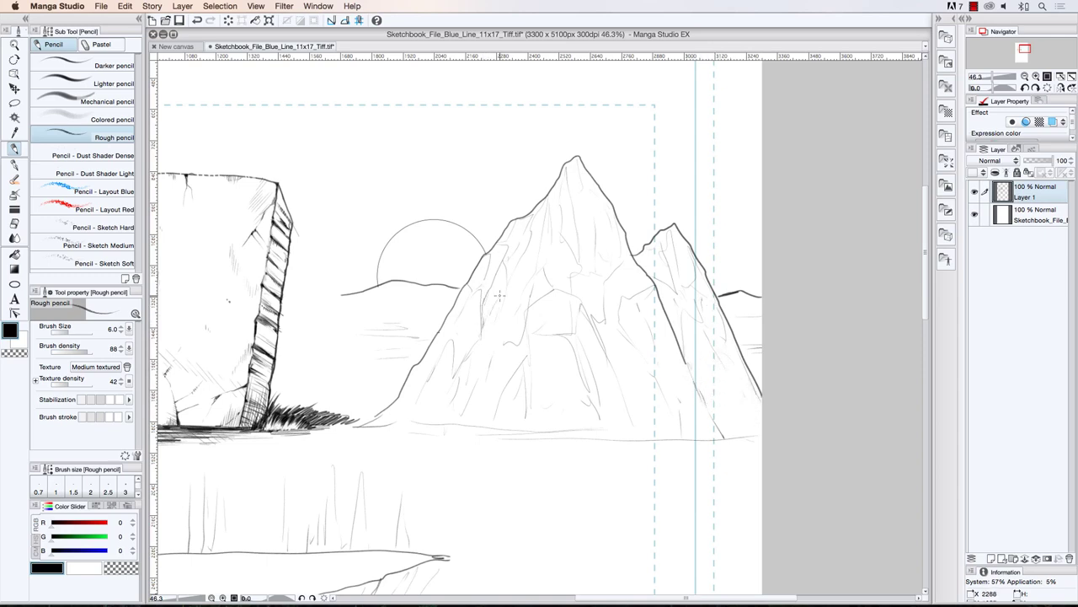
- Add downward crack lines from the large mountain's peak to its upper middle, with a short accent on the left slope
drag(483, 323, 481, 339)
drag(553, 246, 547, 257)
mouse_move(562, 238)
mouse_down()
mouse_move(568, 266)
mouse_move(563, 293)
mouse_move(575, 265)
mouse_up()
drag(575, 203, 578, 262)
drag(581, 174, 588, 202)
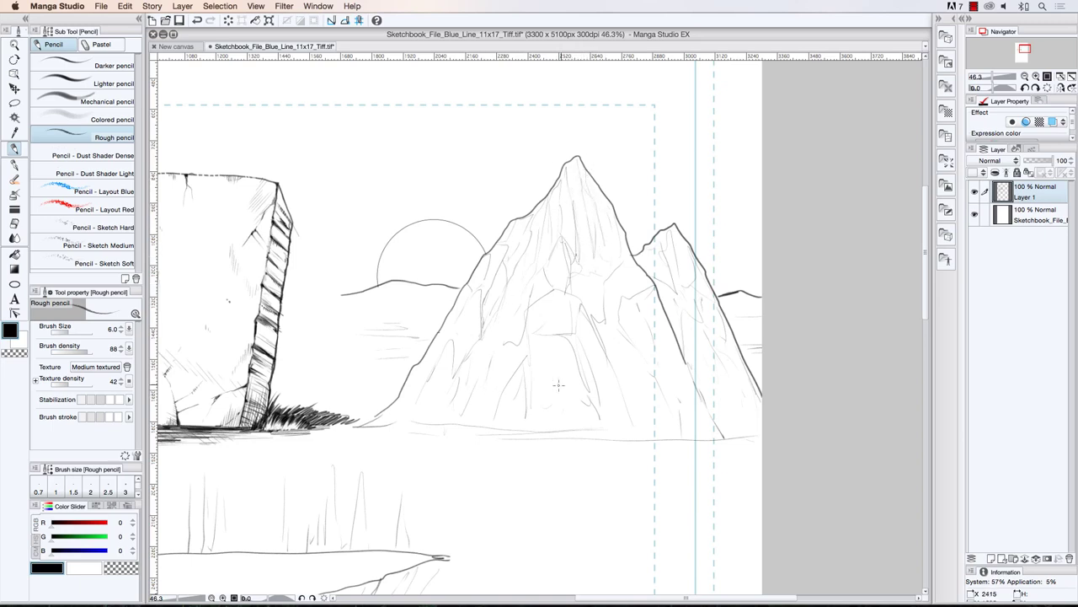
- Add more slanting crack lines on the lower faces of both mountains and darken those below the main peak
mouse_move(606, 362)
mouse_down()
mouse_move(623, 407)
mouse_move(623, 389)
mouse_move(650, 413)
mouse_up()
mouse_move(521, 430)
mouse_down()
mouse_move(536, 396)
mouse_move(522, 330)
mouse_move(519, 344)
mouse_up()
drag(472, 388, 502, 316)
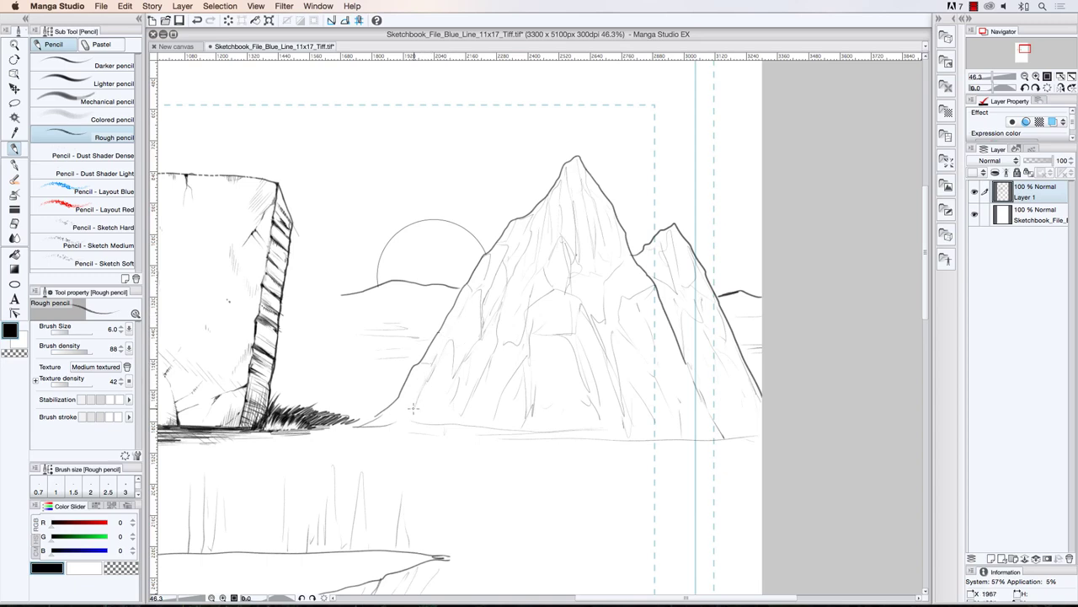
mouse_move(701, 379)
mouse_down()
mouse_move(704, 364)
mouse_move(734, 419)
mouse_move(713, 388)
mouse_move(754, 401)
mouse_move(735, 360)
mouse_up()
drag(492, 291, 511, 260)
mouse_move(556, 288)
mouse_down()
mouse_move(562, 212)
mouse_move(572, 253)
mouse_move(560, 203)
mouse_move(575, 160)
mouse_move(566, 214)
mouse_up()
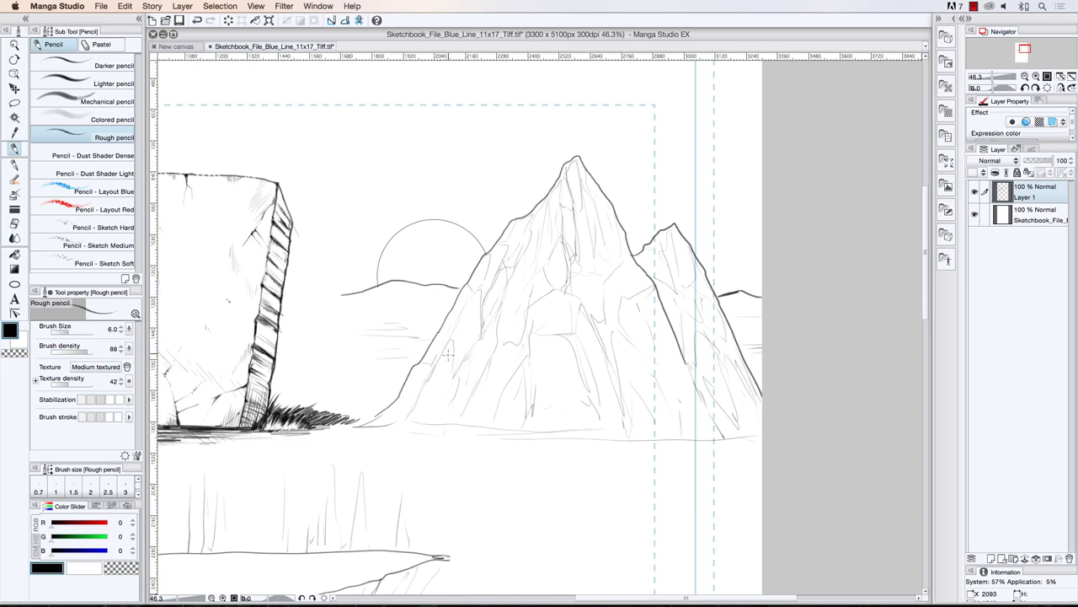
- Draw a loop around the large mountain's left slope and undo it
mouse_move(462, 265)
mouse_down()
mouse_move(464, 252)
mouse_move(529, 362)
mouse_move(460, 246)
mouse_up()
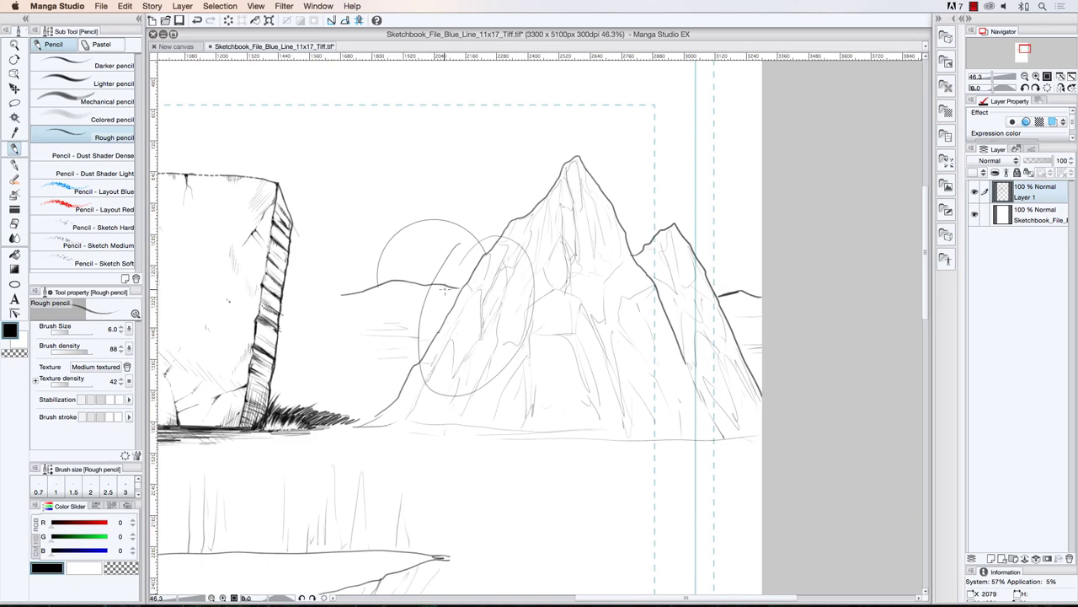
key(super+z)
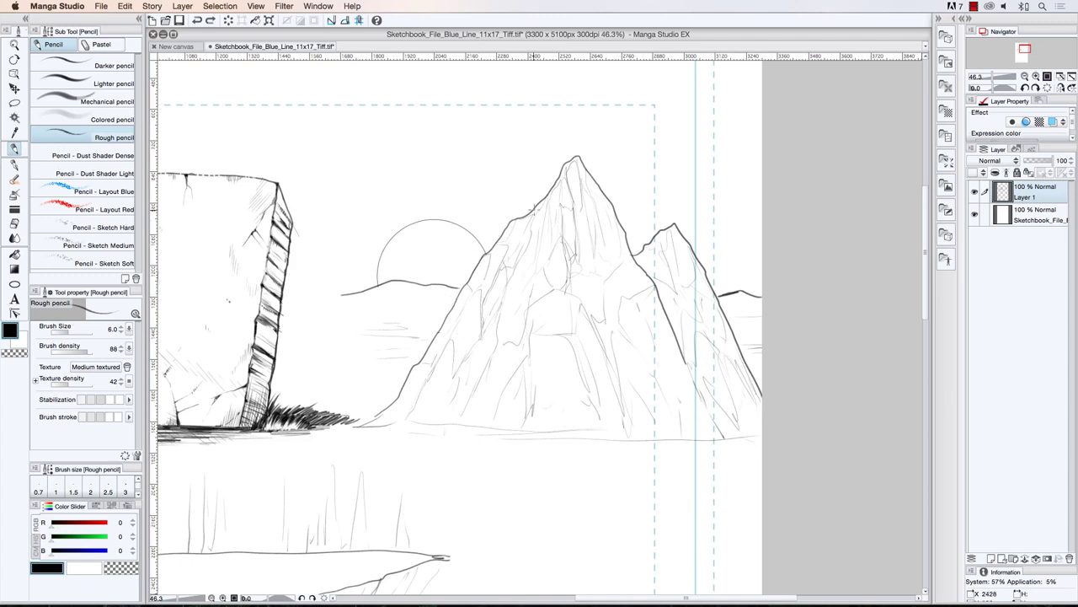
- Sketch blocky rock planes and ledges in the centre of the large mountain, extending up its right slope
mouse_move(529, 317)
mouse_down()
mouse_move(540, 291)
mouse_move(573, 288)
mouse_move(586, 318)
mouse_move(574, 338)
mouse_move(529, 337)
mouse_move(582, 339)
mouse_move(600, 396)
mouse_move(590, 313)
mouse_move(602, 396)
mouse_up()
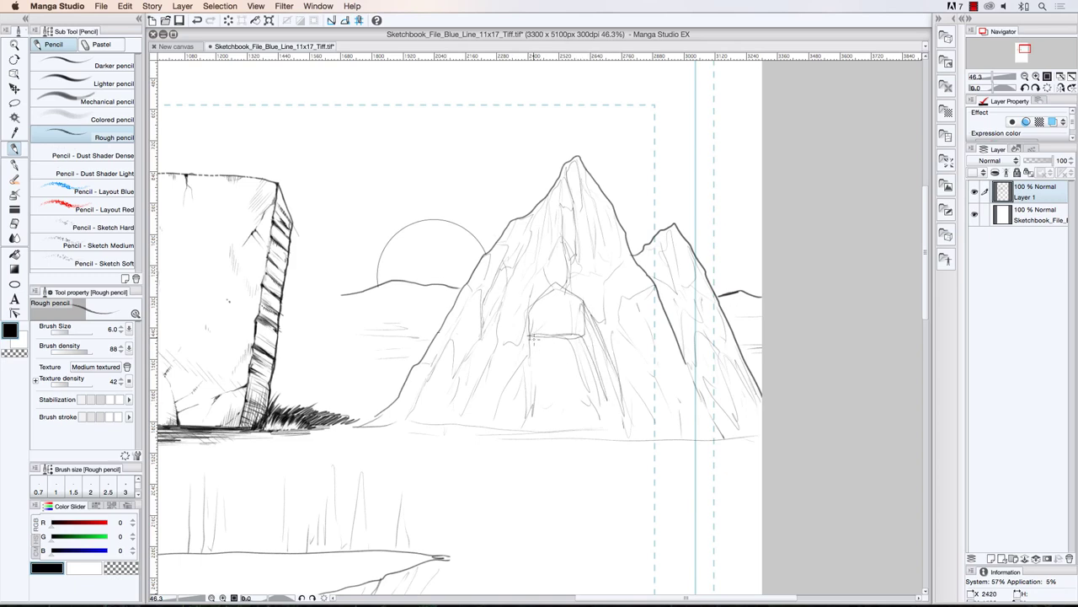
mouse_move(529, 337)
mouse_down()
mouse_move(534, 371)
mouse_move(568, 378)
mouse_move(536, 365)
mouse_move(520, 378)
mouse_move(576, 388)
mouse_move(524, 371)
mouse_move(548, 386)
mouse_move(573, 382)
mouse_move(506, 382)
mouse_move(506, 394)
mouse_move(547, 400)
mouse_move(562, 391)
mouse_move(500, 392)
mouse_move(481, 423)
mouse_move(530, 405)
mouse_move(533, 430)
mouse_move(557, 398)
mouse_move(568, 426)
mouse_move(561, 390)
mouse_move(577, 386)
mouse_move(569, 403)
mouse_move(525, 370)
mouse_move(528, 335)
mouse_move(510, 333)
mouse_move(498, 389)
mouse_move(524, 310)
mouse_move(484, 400)
mouse_move(546, 278)
mouse_move(595, 313)
mouse_move(611, 366)
mouse_move(604, 298)
mouse_move(611, 334)
mouse_move(658, 398)
mouse_move(652, 381)
mouse_move(643, 392)
mouse_move(612, 370)
mouse_move(658, 428)
mouse_move(646, 383)
mouse_move(674, 427)
mouse_move(618, 317)
mouse_move(622, 296)
mouse_move(638, 310)
mouse_move(613, 267)
mouse_up()
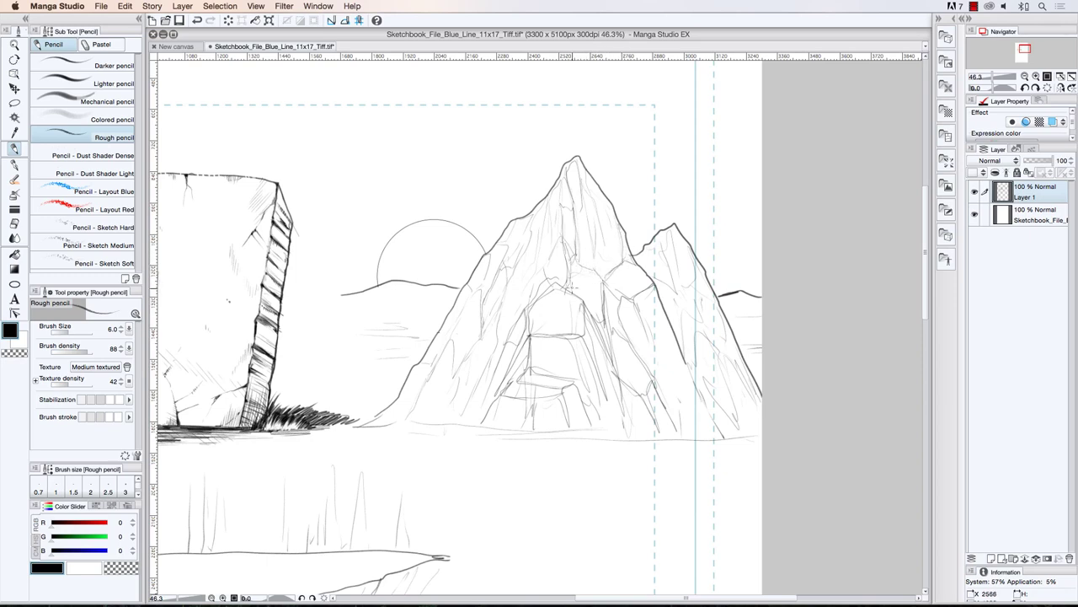
mouse_move(588, 297)
mouse_down()
mouse_move(593, 193)
mouse_move(617, 228)
mouse_move(598, 276)
mouse_move(583, 186)
mouse_move(621, 253)
mouse_move(615, 204)
mouse_up()
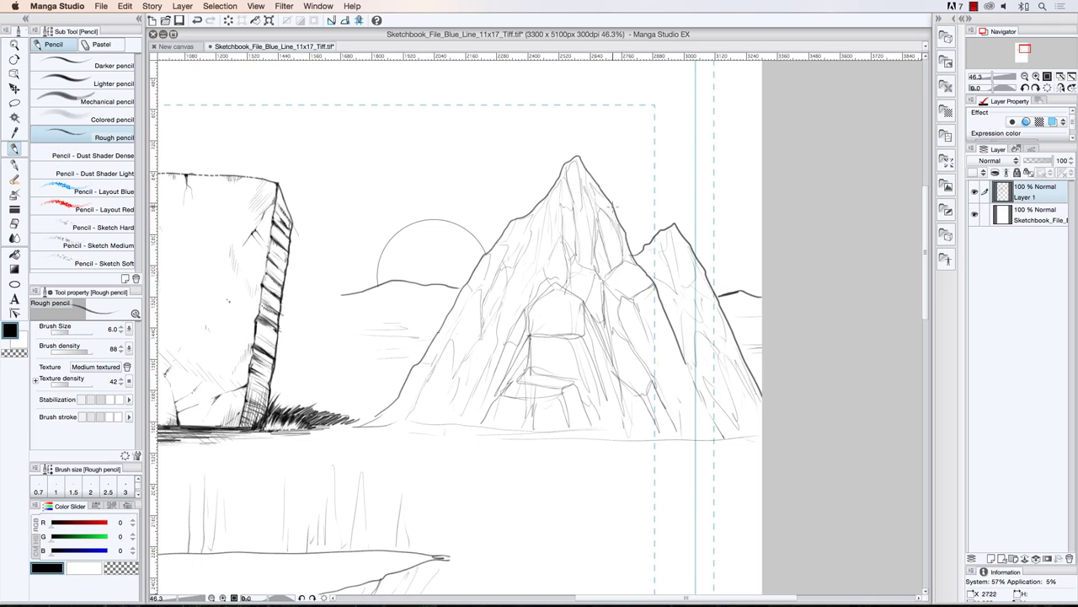
- Sketch long, narrow rock planes down the large mountain's left slope to its base
mouse_move(551, 249)
mouse_down()
mouse_move(549, 292)
mouse_move(497, 318)
mouse_up()
mouse_move(505, 270)
mouse_down()
mouse_move(533, 251)
mouse_move(539, 282)
mouse_move(518, 306)
mouse_move(531, 283)
mouse_up()
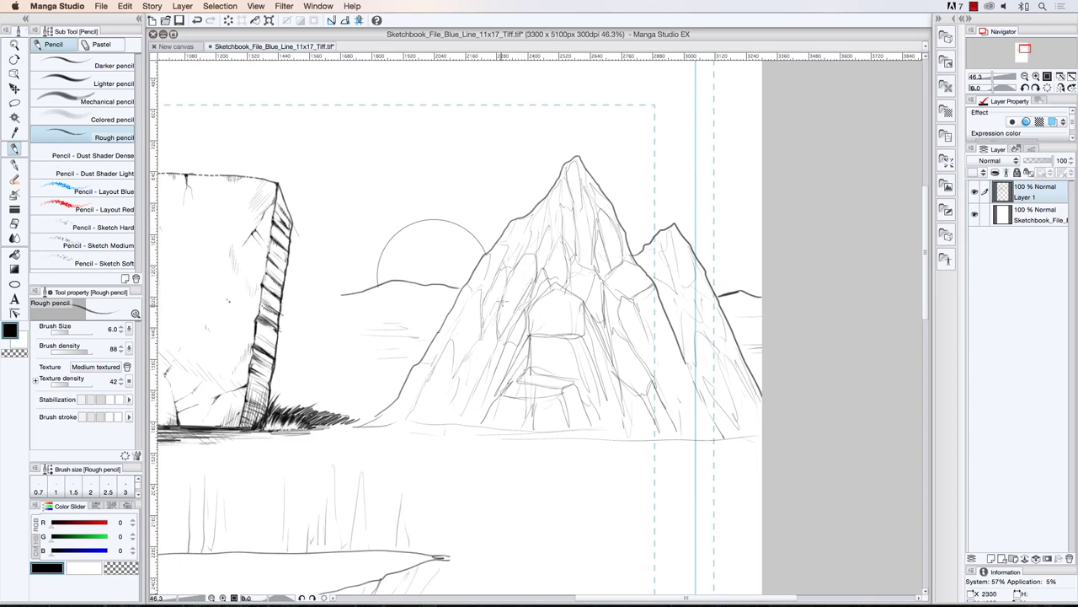
mouse_move(483, 376)
mouse_down()
mouse_move(465, 423)
mouse_move(495, 352)
mouse_move(476, 420)
mouse_move(451, 404)
mouse_move(470, 347)
mouse_move(456, 373)
mouse_up()
drag(457, 373, 465, 308)
mouse_move(481, 305)
mouse_down()
mouse_move(481, 338)
mouse_move(433, 369)
mouse_move(412, 417)
mouse_up()
mouse_move(421, 424)
mouse_down()
mouse_move(448, 422)
mouse_move(456, 371)
mouse_move(439, 420)
mouse_move(454, 371)
mouse_up()
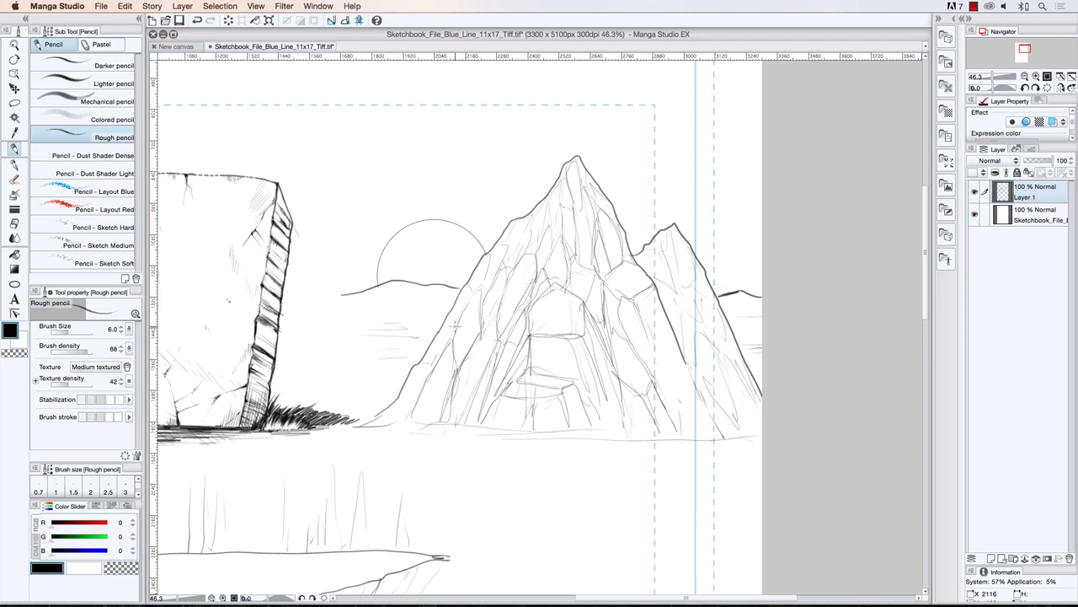
mouse_move(454, 325)
mouse_down()
mouse_move(487, 258)
mouse_move(421, 368)
mouse_up()
mouse_move(518, 317)
mouse_down()
mouse_move(618, 314)
mouse_move(534, 292)
mouse_up()
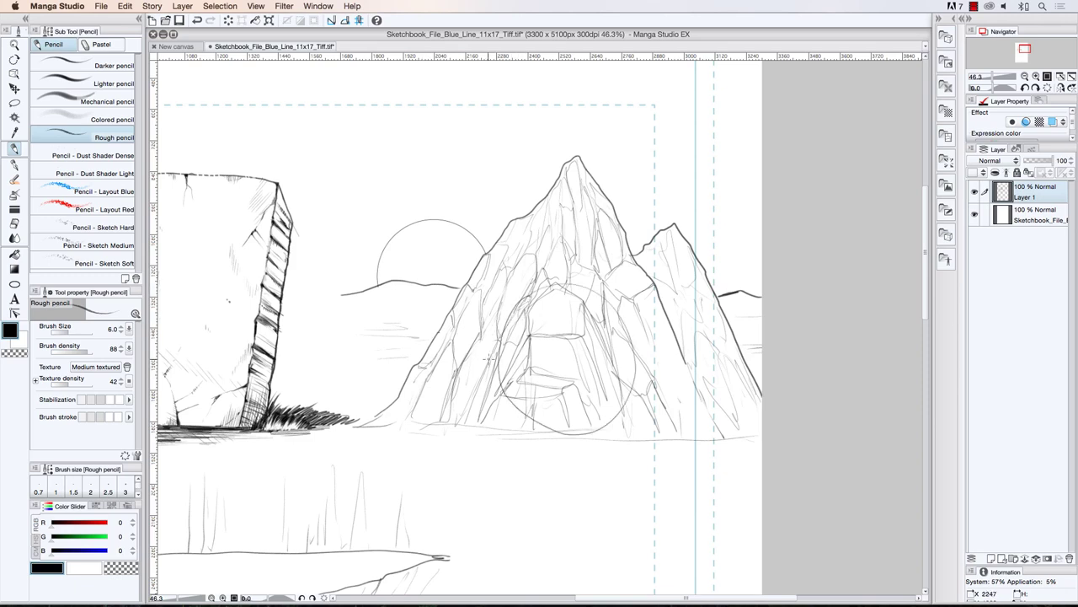
key(super+z)
mouse_move(429, 302)
mouse_down()
mouse_move(450, 284)
mouse_move(429, 313)
mouse_up()
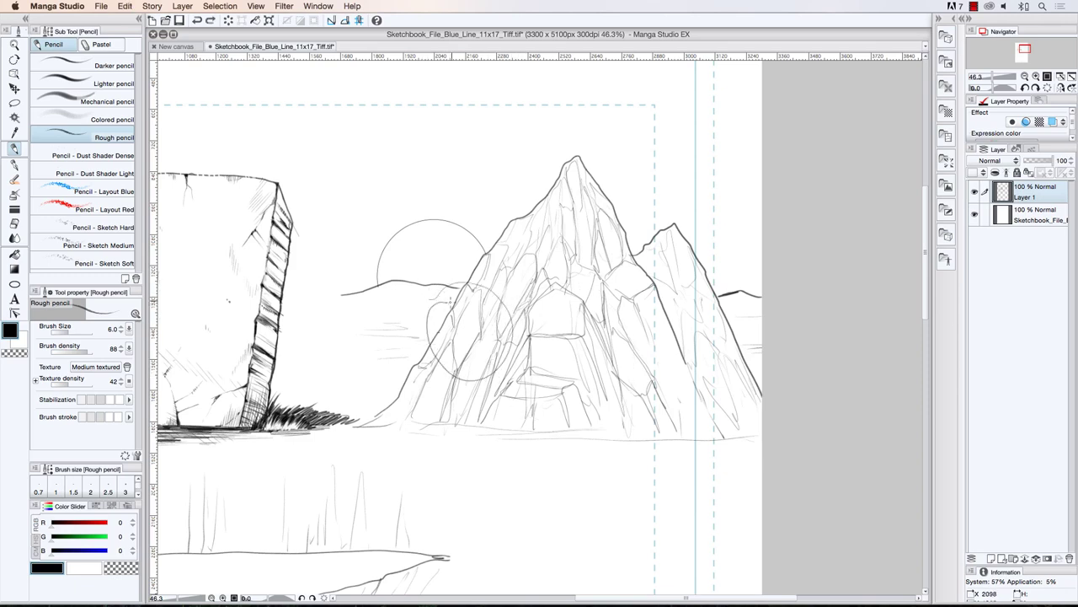
key(super+z)
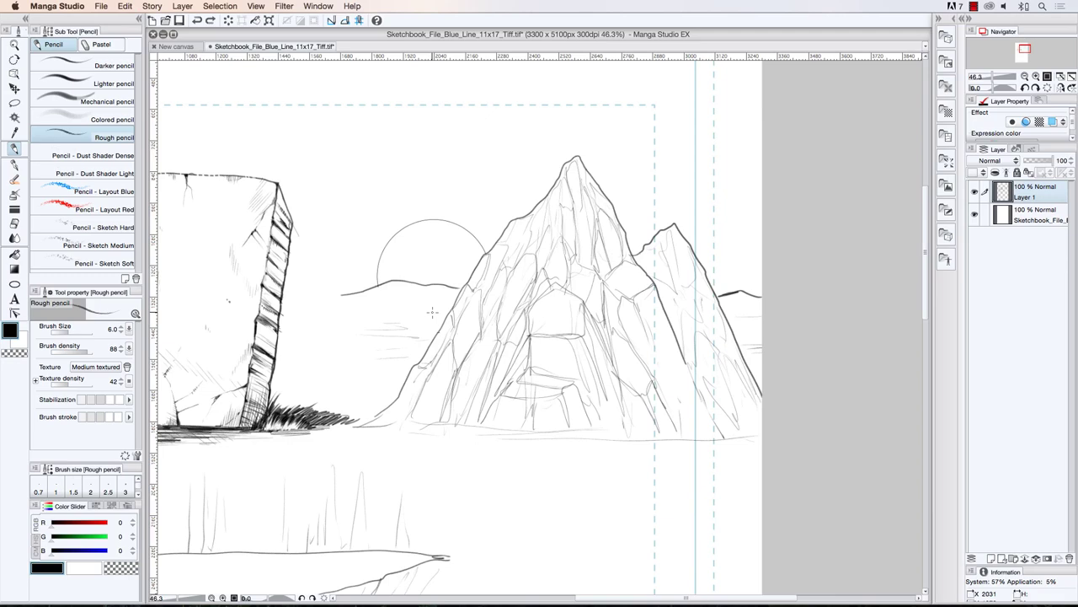
- Zoom in on the mountains to 65.7% and add Rough pencil facet lines to the large mountain's left slope
click(15, 46)
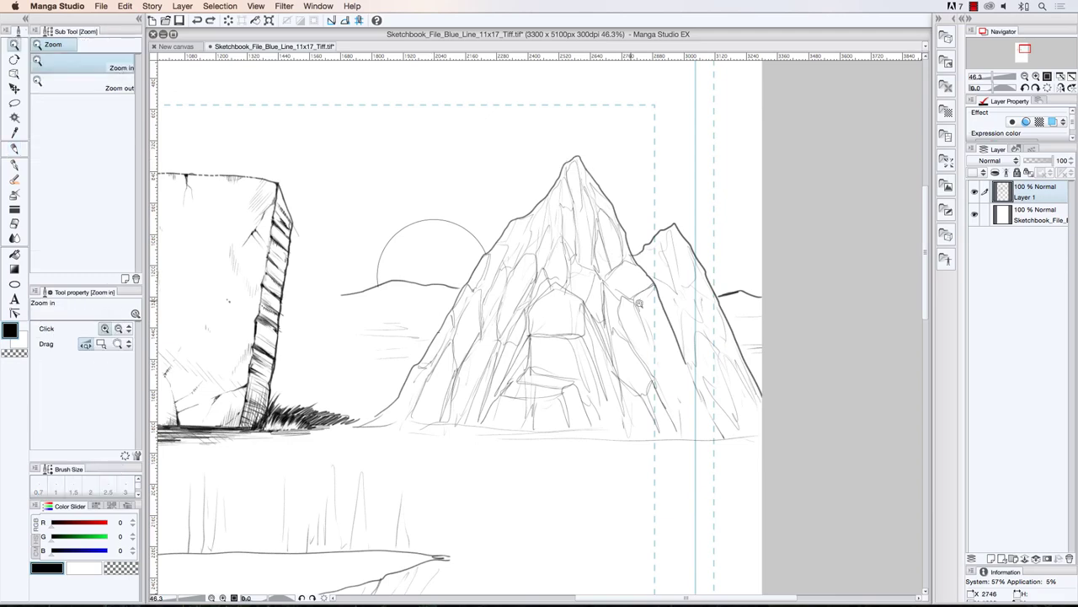
drag(644, 309, 659, 312)
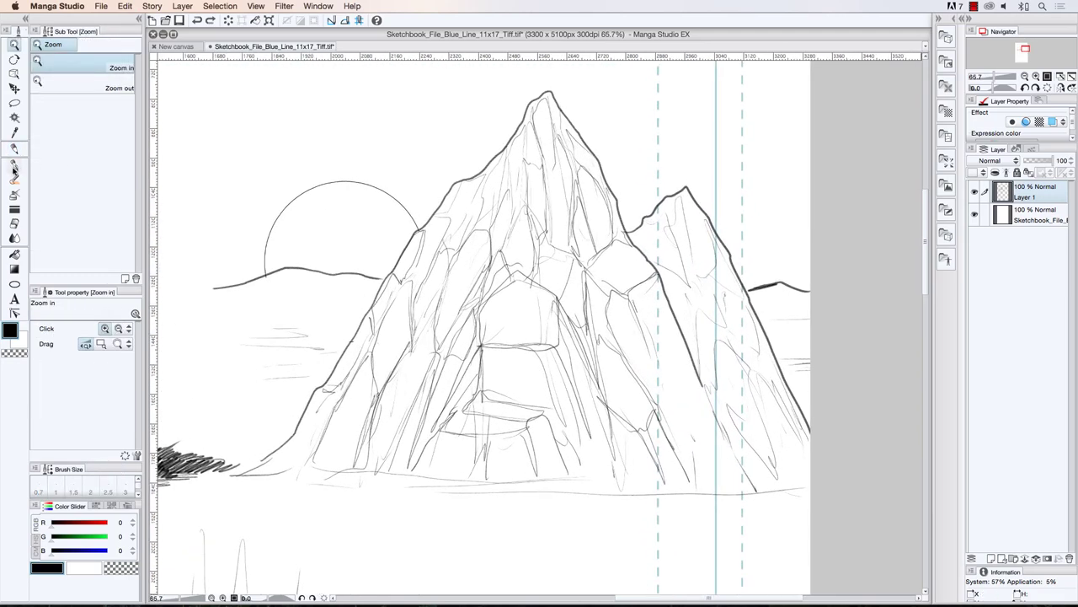
click(14, 149)
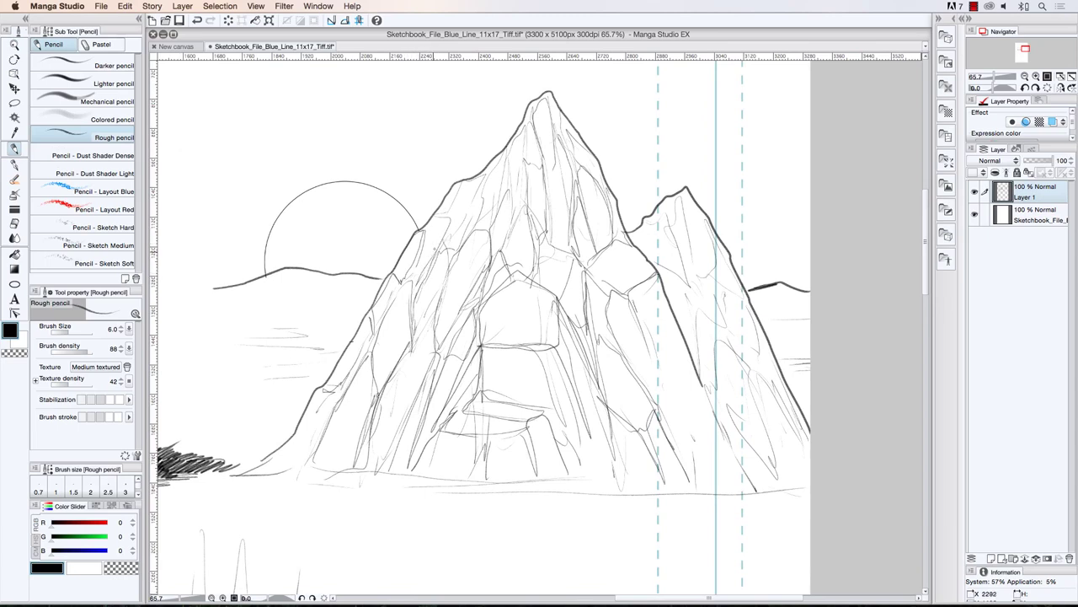
drag(438, 246, 428, 262)
mouse_move(448, 229)
mouse_down()
mouse_move(439, 242)
mouse_move(477, 182)
mouse_move(463, 244)
mouse_move(487, 174)
mouse_move(500, 221)
mouse_move(473, 227)
mouse_up()
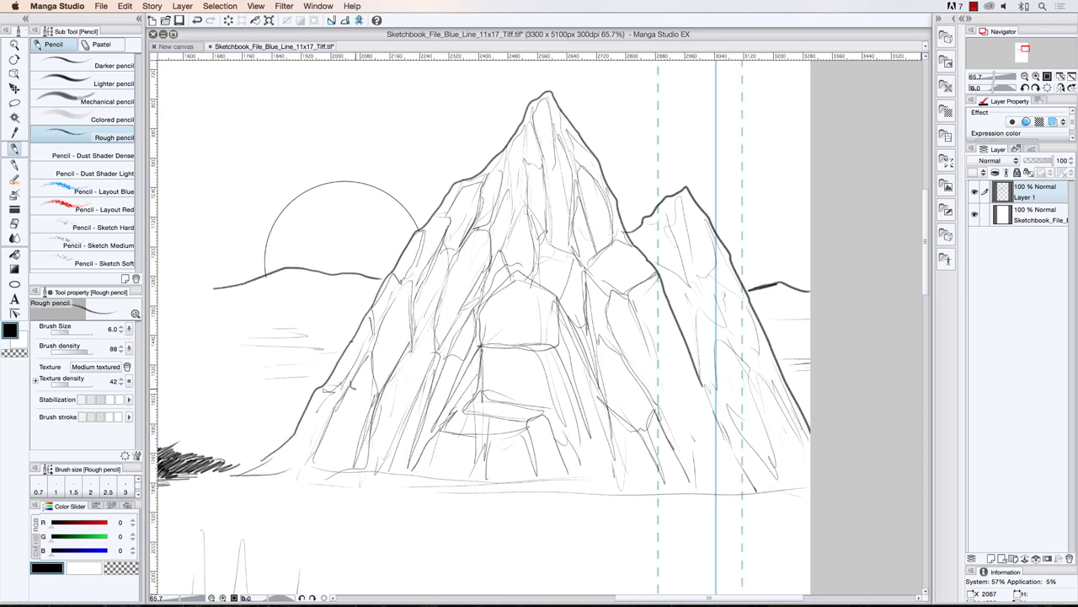
- Draw a jutting rock ledge low on the left slope, with supporting rock columns and small stones at its foot
mouse_move(352, 387)
mouse_down()
mouse_move(402, 384)
mouse_move(355, 415)
mouse_move(339, 389)
mouse_move(335, 413)
mouse_move(418, 387)
mouse_move(347, 389)
mouse_move(402, 399)
mouse_move(339, 401)
mouse_move(304, 460)
mouse_up()
mouse_move(329, 412)
mouse_down()
mouse_move(301, 461)
mouse_move(275, 475)
mouse_move(360, 470)
mouse_up()
drag(364, 463, 359, 472)
drag(368, 458, 361, 466)
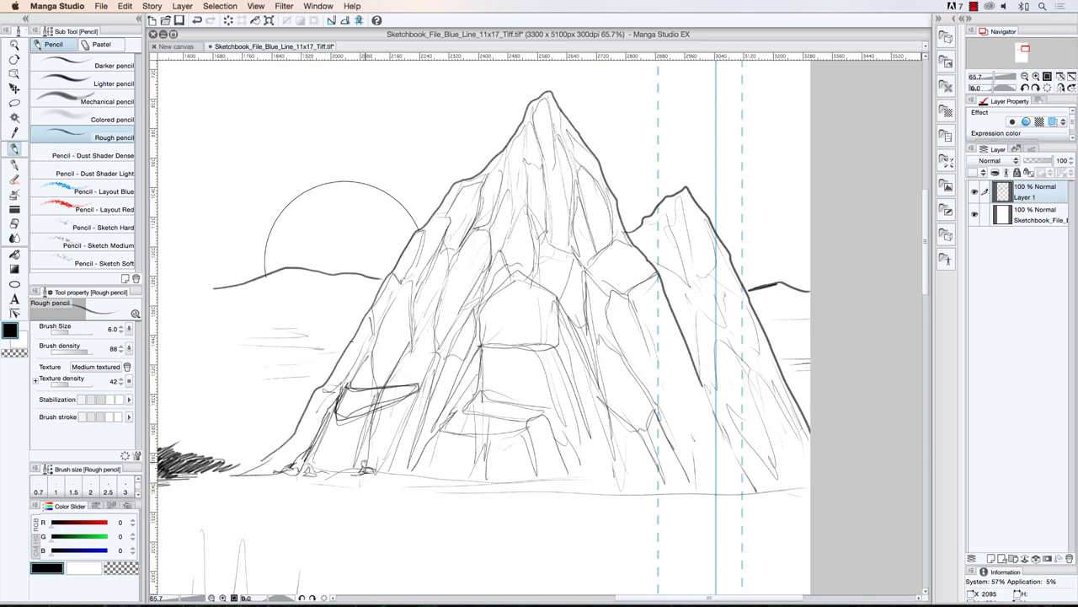
mouse_move(403, 402)
mouse_down()
mouse_move(374, 460)
mouse_move(396, 443)
mouse_move(386, 472)
mouse_up()
mouse_move(409, 421)
mouse_down()
mouse_move(391, 468)
mouse_move(408, 470)
mouse_move(415, 438)
mouse_move(410, 477)
mouse_move(413, 467)
mouse_move(368, 481)
mouse_move(388, 483)
mouse_up()
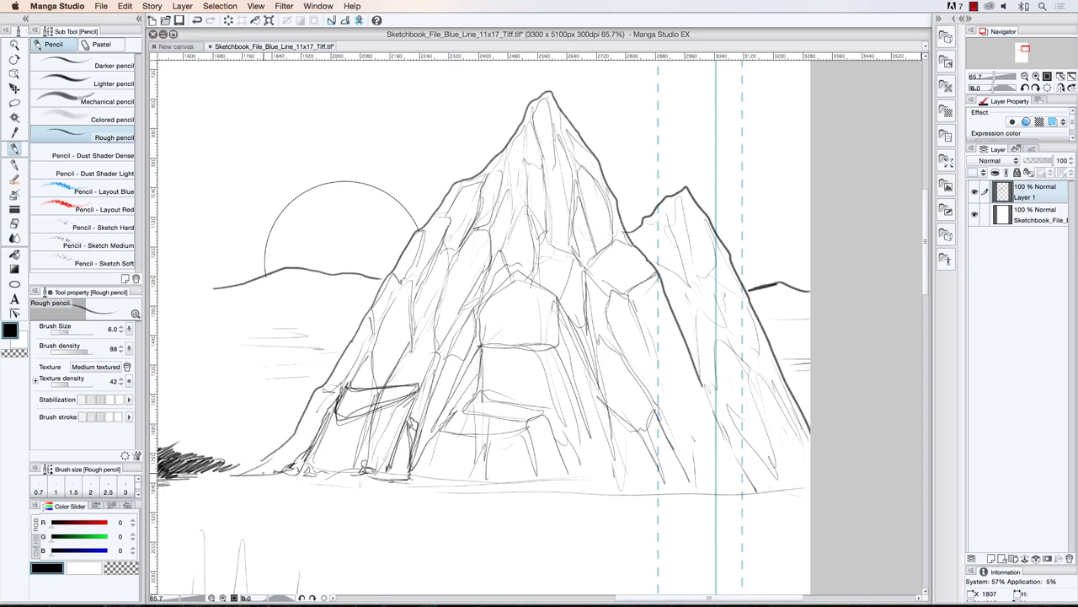
- Draw the ground line along the mountains' base with curved contour strokes beneath it
mouse_move(243, 472)
mouse_down()
mouse_move(437, 481)
mouse_move(634, 503)
mouse_up()
mouse_move(445, 481)
mouse_down()
mouse_move(810, 477)
mouse_move(473, 509)
mouse_up()
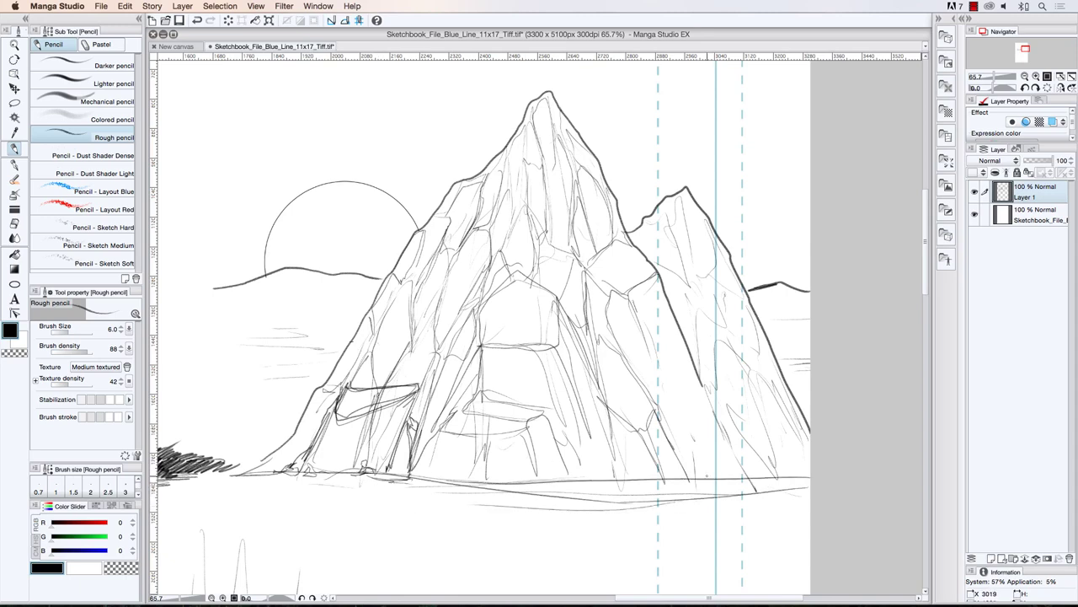
mouse_move(265, 470)
mouse_down()
mouse_move(242, 472)
mouse_move(275, 473)
mouse_up()
drag(279, 469, 230, 468)
- Darken the edges of the rock planes along the large mountain's outer left slope
mouse_move(372, 381)
mouse_down()
mouse_move(374, 332)
mouse_move(409, 287)
mouse_up()
drag(409, 286, 394, 368)
drag(401, 353, 439, 214)
drag(439, 235, 419, 283)
drag(437, 250, 442, 246)
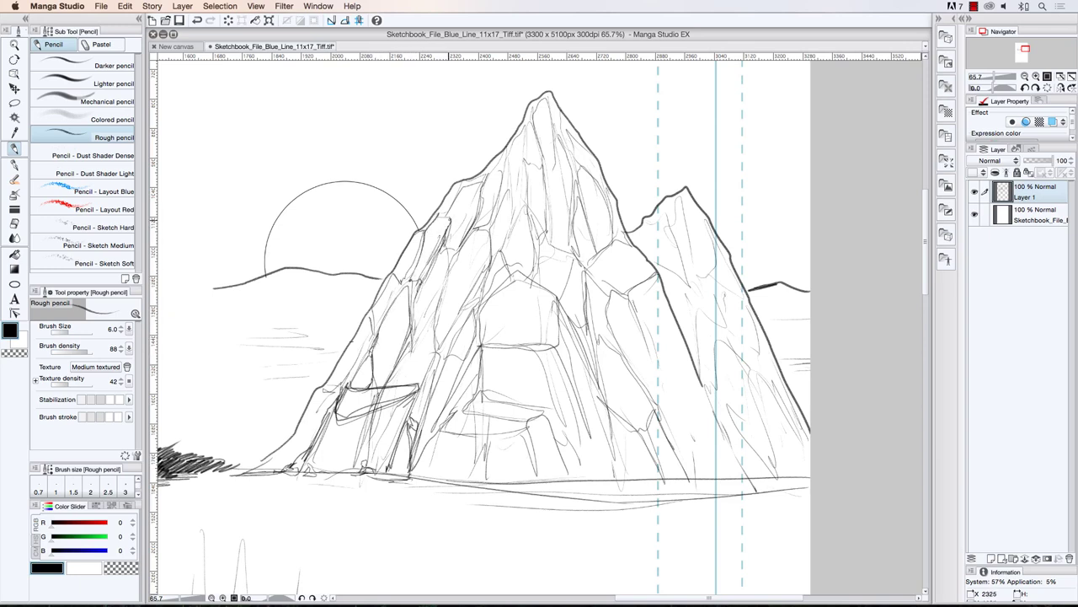
mouse_move(453, 210)
mouse_down()
mouse_move(476, 182)
mouse_move(459, 244)
mouse_move(444, 249)
mouse_move(449, 263)
mouse_move(418, 337)
mouse_move(432, 336)
mouse_move(418, 352)
mouse_up()
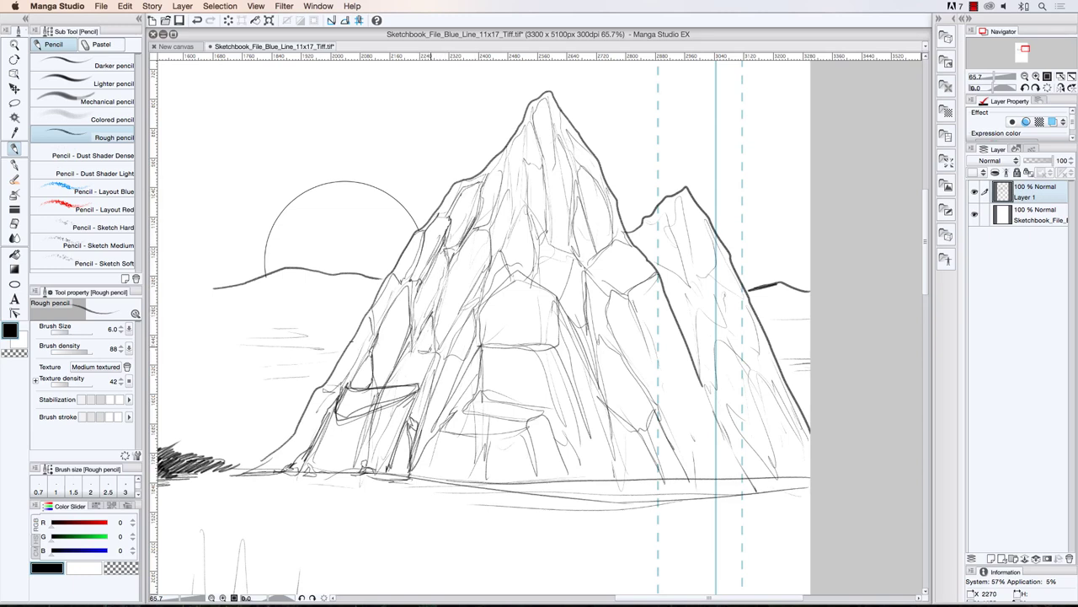
- Darken the cracks between the left slope's rock planes and the central rock block
drag(436, 313, 432, 351)
drag(436, 307, 448, 268)
mouse_move(439, 347)
mouse_down()
mouse_move(487, 265)
mouse_move(463, 308)
mouse_up()
mouse_move(488, 273)
mouse_down()
mouse_move(468, 313)
mouse_move(479, 293)
mouse_move(476, 345)
mouse_move(457, 380)
mouse_up()
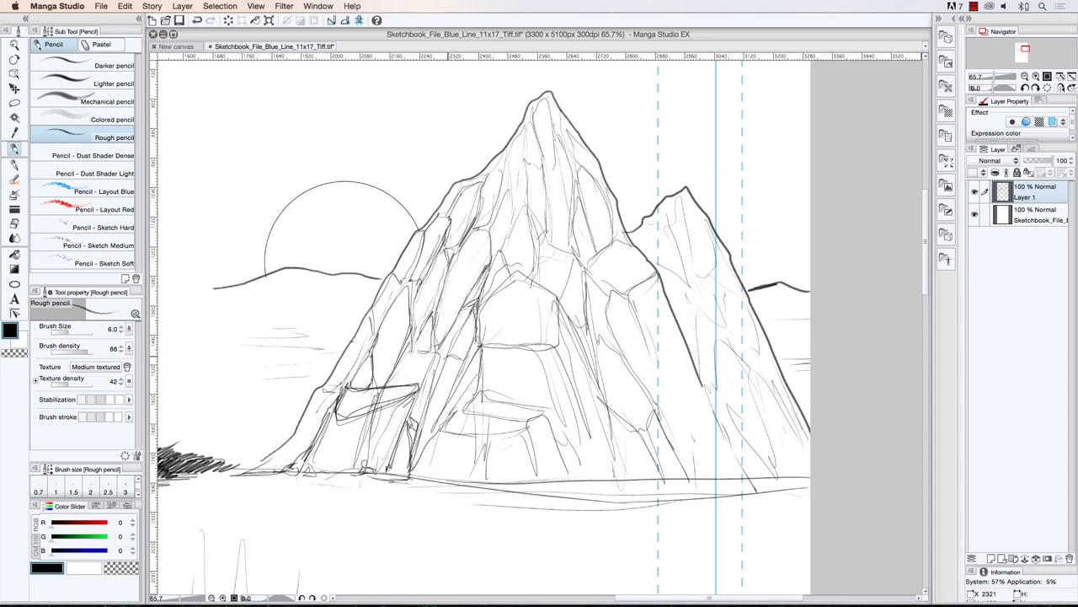
drag(454, 334, 445, 350)
- Darken the crack lines running from above the central block up towards the peak and back down the middle
drag(489, 280, 503, 233)
drag(505, 234, 504, 189)
mouse_move(504, 191)
mouse_down()
mouse_move(510, 145)
mouse_move(525, 128)
mouse_up()
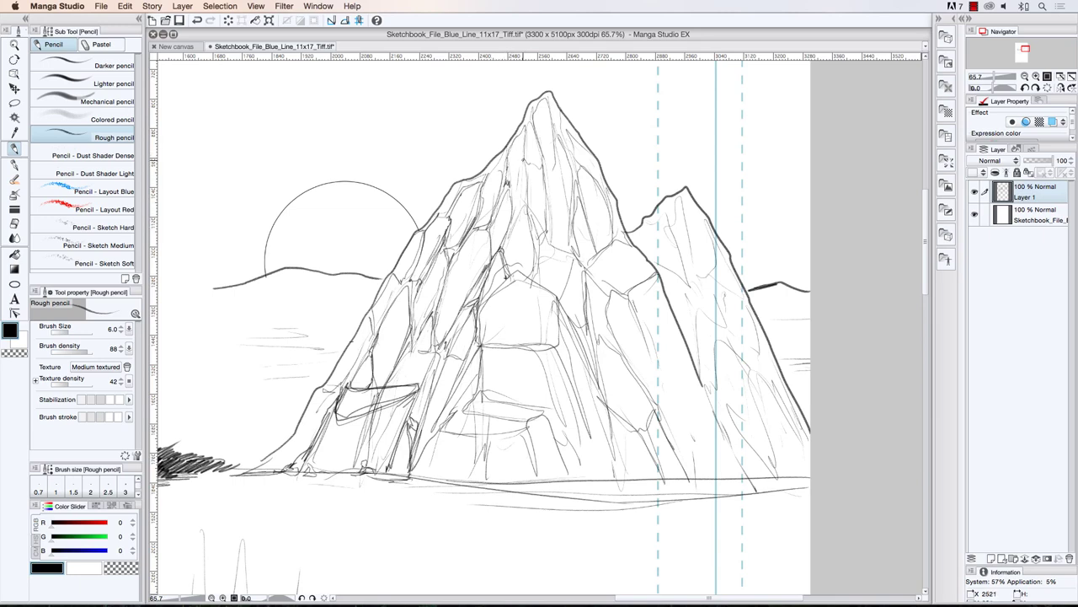
drag(524, 205, 521, 190)
drag(532, 241, 525, 207)
mouse_move(533, 279)
mouse_down()
mouse_move(530, 237)
mouse_move(546, 213)
mouse_move(578, 261)
mouse_move(581, 327)
mouse_move(536, 274)
mouse_up()
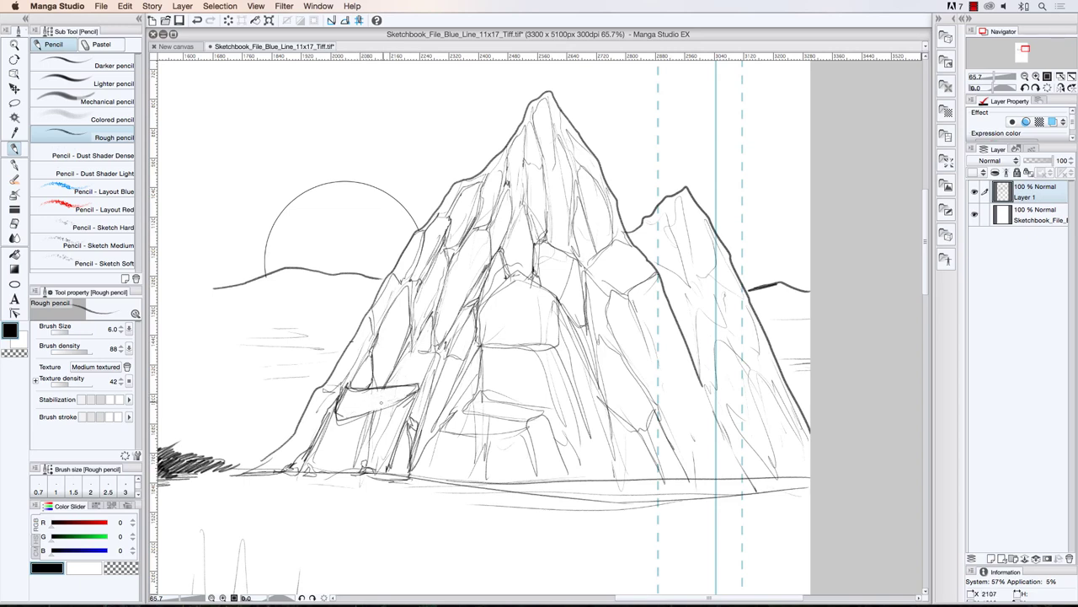
- Reinforce the lower-left ledge and its supports, and define the slanted rock edges beneath the central block
mouse_move(368, 414)
mouse_down()
mouse_move(367, 466)
mouse_move(354, 469)
mouse_move(343, 433)
mouse_up()
mouse_move(378, 387)
mouse_down()
mouse_move(418, 381)
mouse_move(475, 339)
mouse_move(478, 306)
mouse_up()
mouse_move(529, 347)
mouse_down()
mouse_move(557, 347)
mouse_move(580, 414)
mouse_up()
mouse_move(557, 337)
mouse_down()
mouse_move(577, 415)
mouse_move(571, 341)
mouse_move(581, 438)
mouse_move(576, 450)
mouse_move(547, 410)
mouse_move(530, 423)
mouse_up()
drag(529, 423, 535, 442)
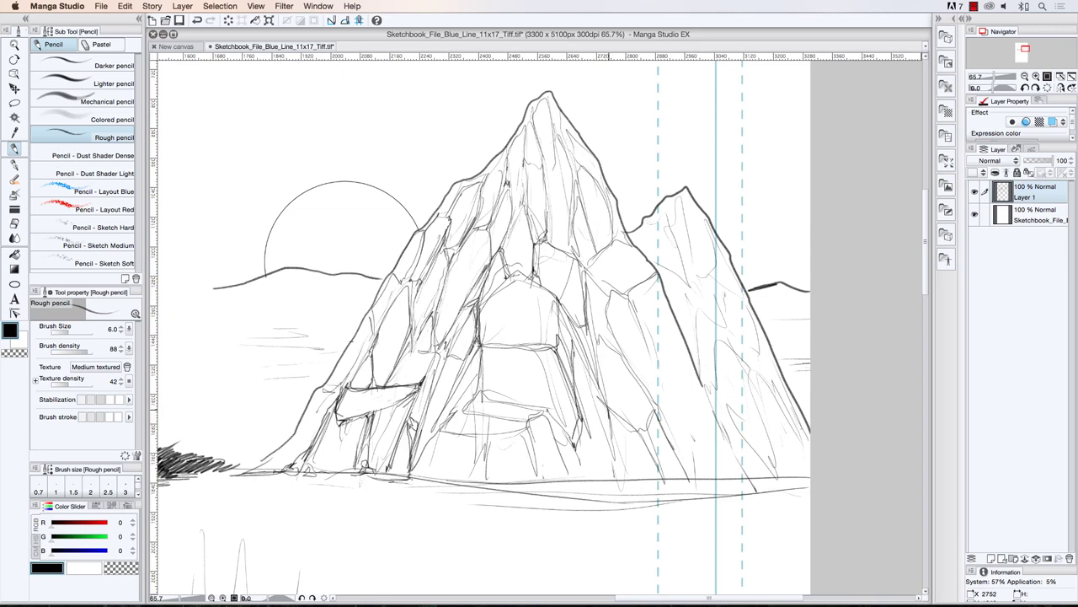
- Darken the central block's outline and the edges of the large rock plane on its right
drag(603, 396, 606, 411)
drag(599, 378, 607, 404)
mouse_move(479, 318)
mouse_down()
mouse_move(477, 339)
mouse_move(561, 342)
mouse_up()
mouse_move(551, 341)
mouse_down()
mouse_move(519, 342)
mouse_move(557, 307)
mouse_move(528, 280)
mouse_move(478, 303)
mouse_up()
drag(599, 285, 605, 323)
mouse_move(615, 288)
mouse_down()
mouse_move(604, 317)
mouse_move(623, 358)
mouse_move(602, 336)
mouse_move(650, 395)
mouse_up()
drag(649, 395, 652, 379)
drag(645, 305, 632, 332)
drag(639, 292, 633, 308)
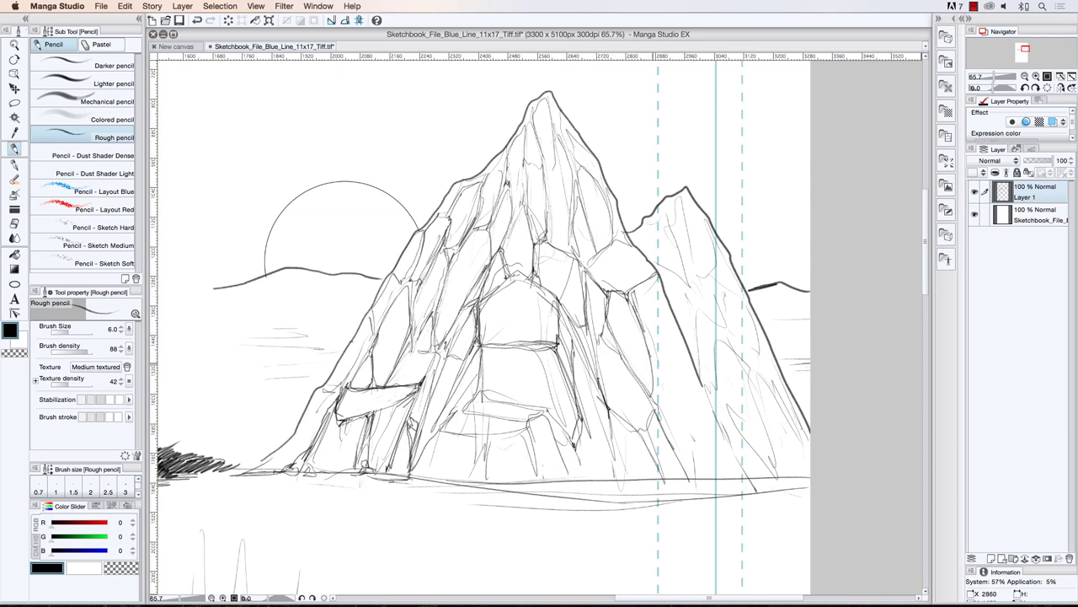
- Hatch short horizontal strokes along the large mountain's right edge and on the rock face beneath the central block
drag(652, 359, 661, 385)
drag(659, 383, 671, 408)
mouse_move(639, 326)
mouse_down()
mouse_move(662, 312)
mouse_move(654, 355)
mouse_move(683, 355)
mouse_move(660, 374)
mouse_move(696, 383)
mouse_move(662, 409)
mouse_move(689, 422)
mouse_up()
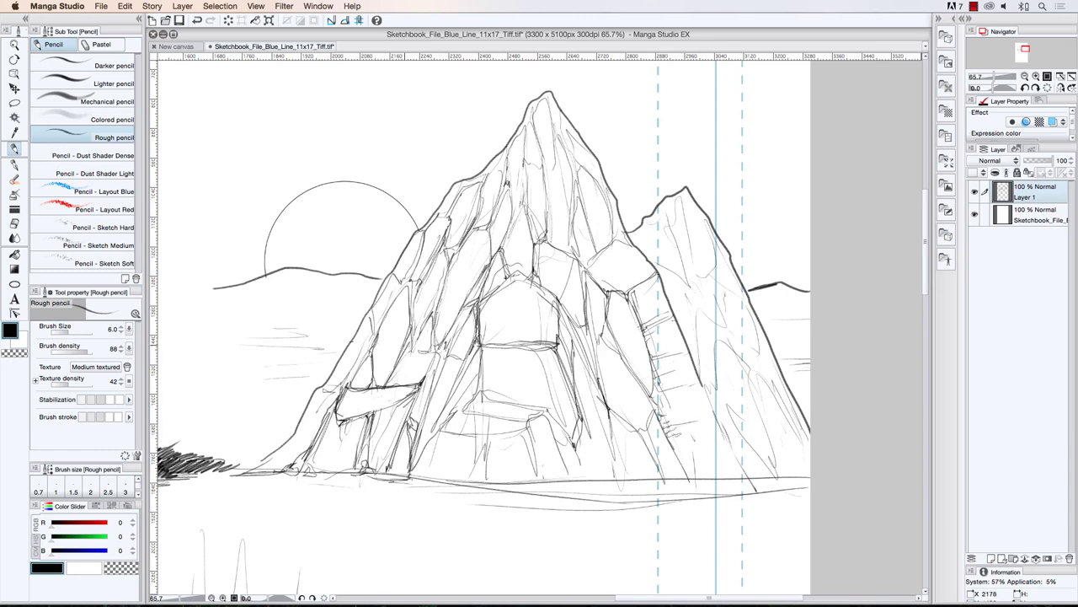
mouse_move(480, 352)
mouse_down()
mouse_move(530, 364)
mouse_move(490, 366)
mouse_move(565, 376)
mouse_move(485, 376)
mouse_up()
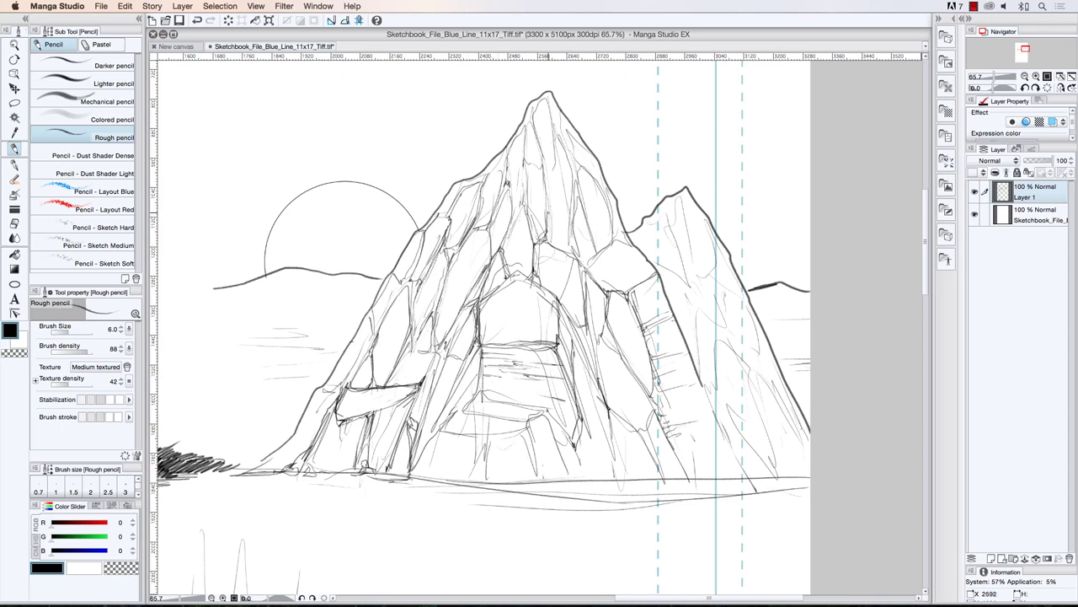
- Hatch short strokes on the rock planes below the peak and down the large mountain's left slope
mouse_move(553, 209)
mouse_down()
mouse_move(576, 195)
mouse_move(568, 199)
mouse_up()
drag(467, 259, 481, 270)
drag(459, 245, 471, 260)
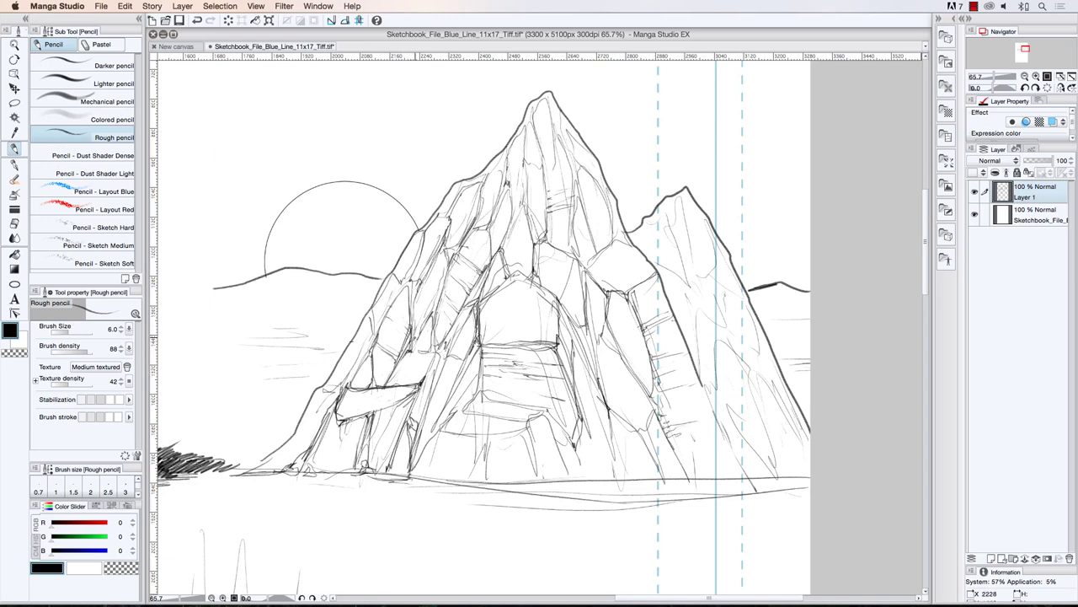
drag(412, 336, 411, 296)
click(15, 46)
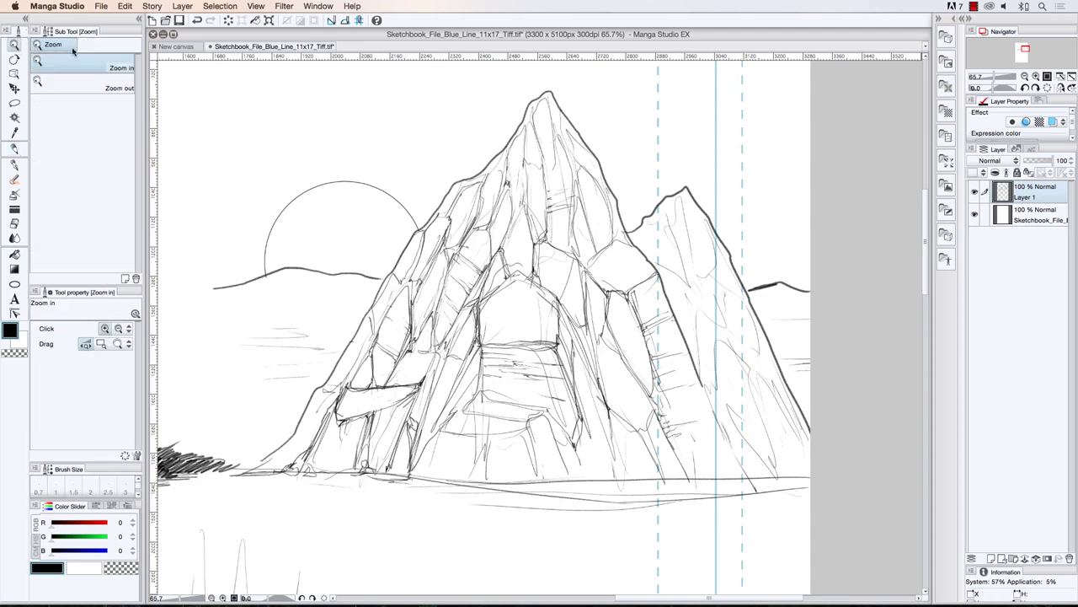
- Sketch a ledge and recessed rock planes beneath the large mountain's central block with the Rough pencil, and touch up the block's edges
drag(360, 176, 328, 182)
drag(234, 131, 244, 133)
click(424, 181)
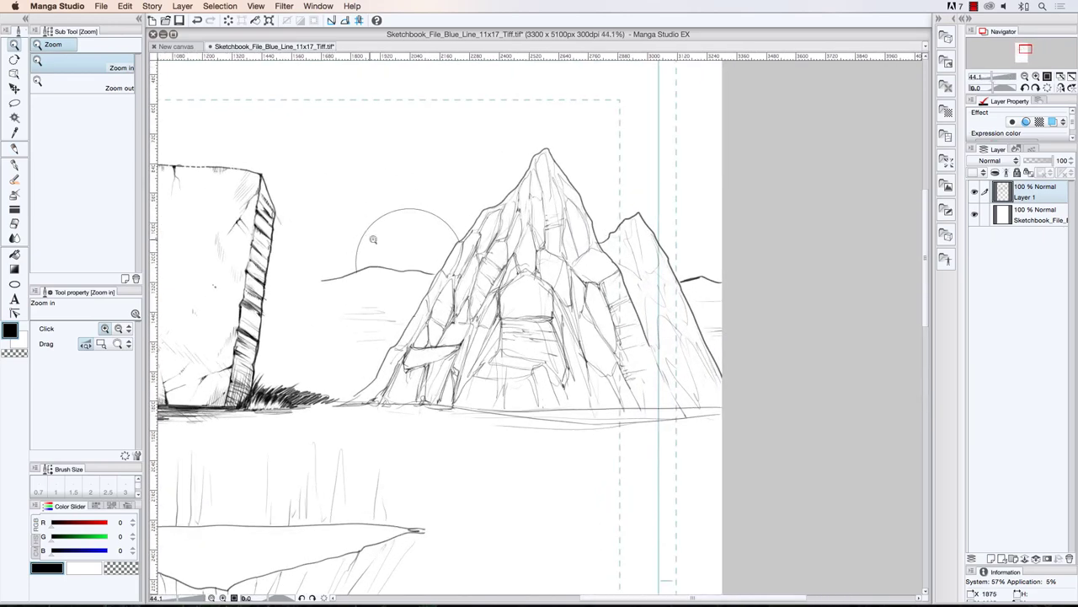
click(15, 148)
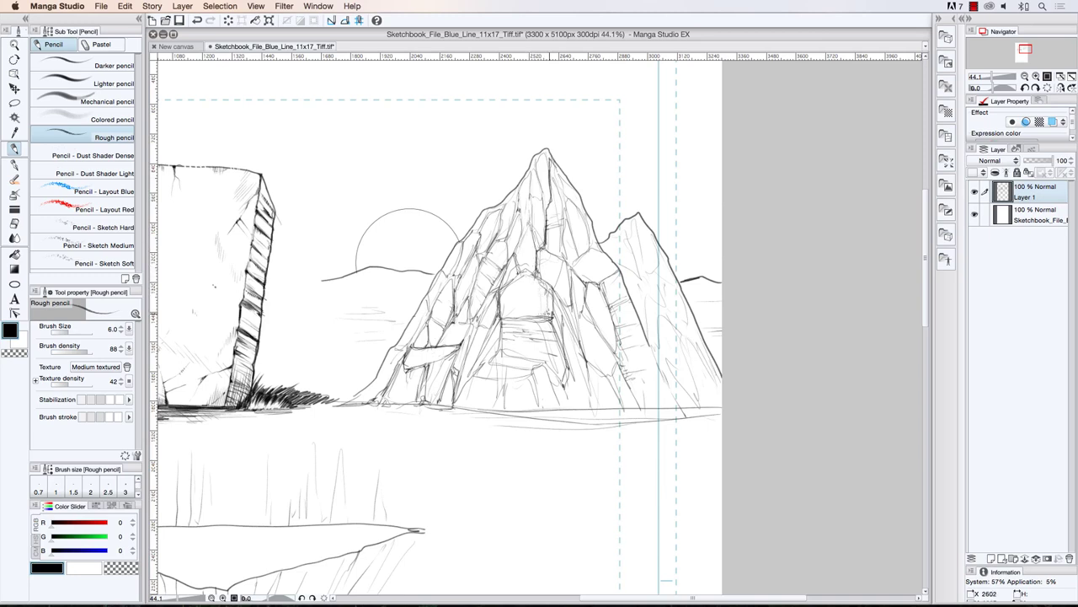
mouse_move(536, 316)
mouse_down()
mouse_move(502, 317)
mouse_move(527, 316)
mouse_move(533, 376)
mouse_move(505, 371)
mouse_up()
drag(506, 367, 504, 409)
drag(507, 369, 534, 368)
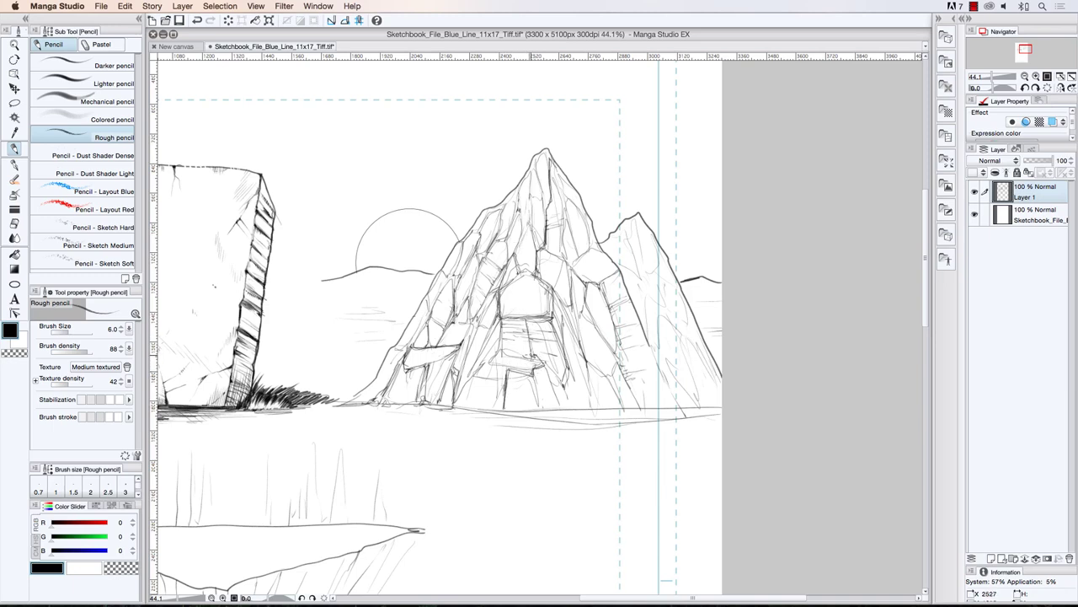
drag(529, 323, 526, 359)
drag(524, 314, 544, 320)
mouse_move(551, 273)
mouse_down()
mouse_move(541, 288)
mouse_move(532, 269)
mouse_up()
- Shade the large mountain's right side from peak to base with diagonal hatching, including the recess beneath the central block
mouse_move(549, 158)
mouse_down()
mouse_move(660, 389)
mouse_move(662, 370)
mouse_up()
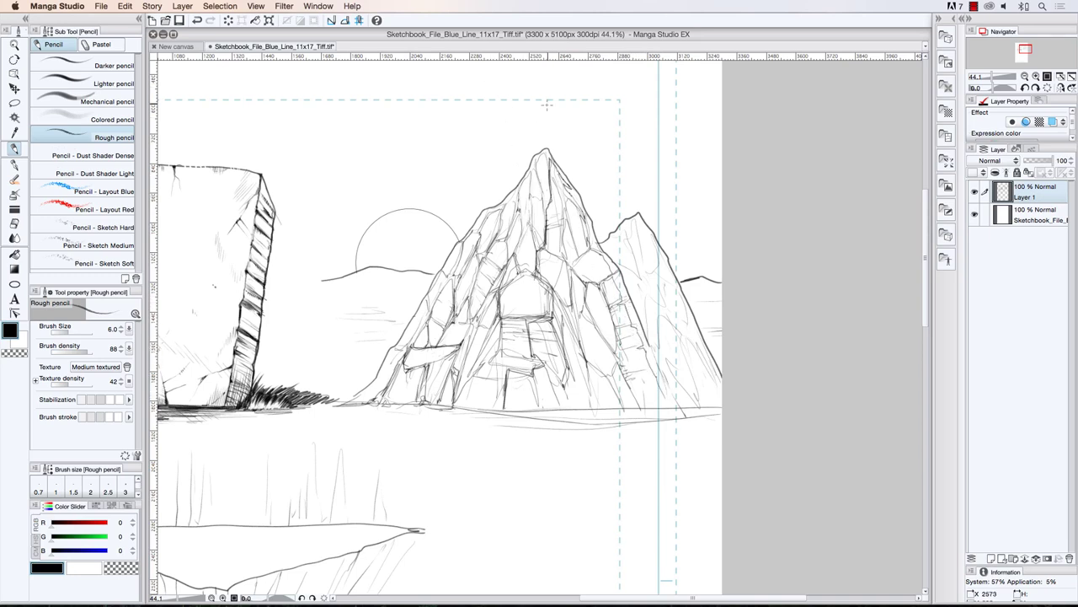
mouse_move(552, 164)
mouse_down()
mouse_move(564, 195)
mouse_move(546, 226)
mouse_move(566, 229)
mouse_move(549, 253)
mouse_move(566, 263)
mouse_move(558, 273)
mouse_move(578, 280)
mouse_move(592, 255)
mouse_move(563, 314)
mouse_move(602, 285)
mouse_move(569, 357)
mouse_move(615, 314)
mouse_move(581, 384)
mouse_move(649, 350)
mouse_move(627, 405)
mouse_up()
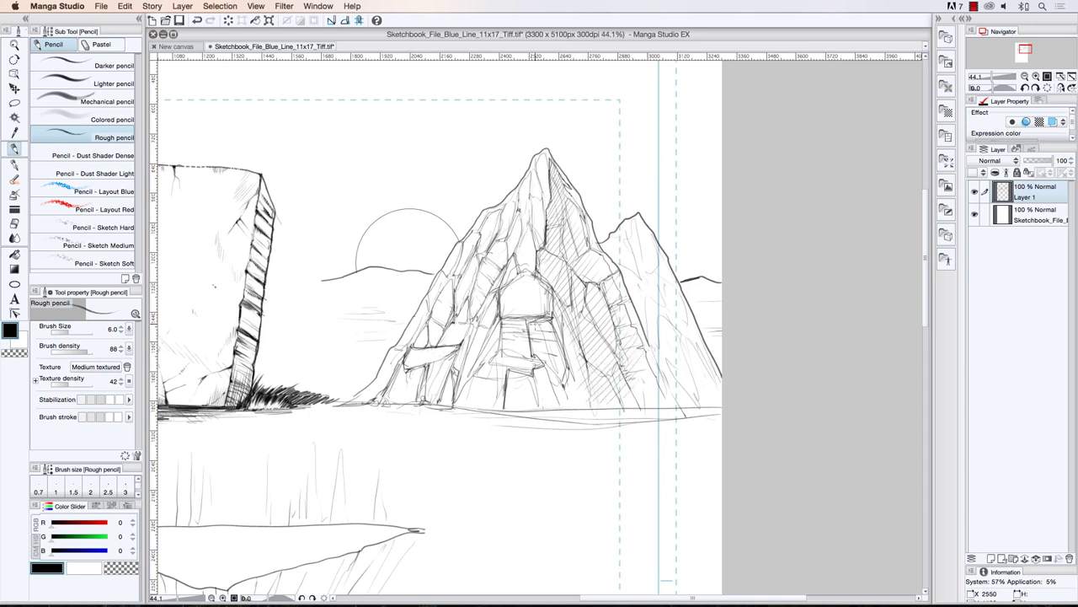
mouse_move(531, 318)
mouse_down()
mouse_move(553, 361)
mouse_move(573, 352)
mouse_move(505, 381)
mouse_move(537, 388)
mouse_up()
mouse_move(622, 327)
mouse_down()
mouse_move(627, 364)
mouse_move(643, 345)
mouse_up()
- Hatch the shadows beneath the lower-left ledge and under the small ledge below the central block
mouse_move(434, 367)
mouse_down()
mouse_move(429, 396)
mouse_move(450, 349)
mouse_up()
drag(438, 396, 457, 352)
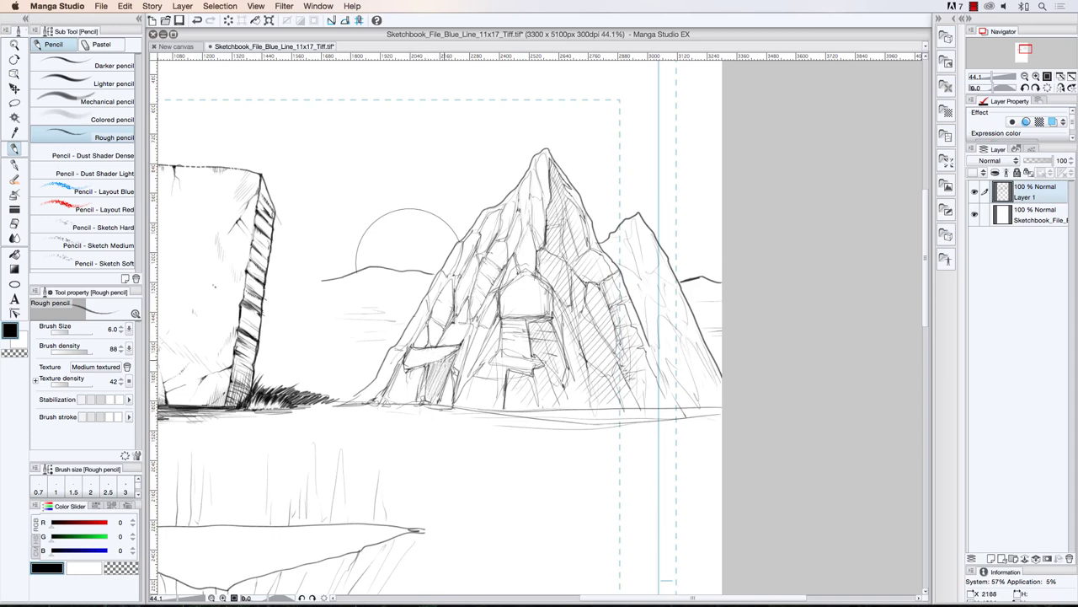
mouse_move(506, 406)
mouse_down()
mouse_move(510, 372)
mouse_move(534, 376)
mouse_up()
- Shade the crevices and rock planes down the large mountain's left slope and beside the central block, and undo the last stroke
drag(480, 308, 511, 254)
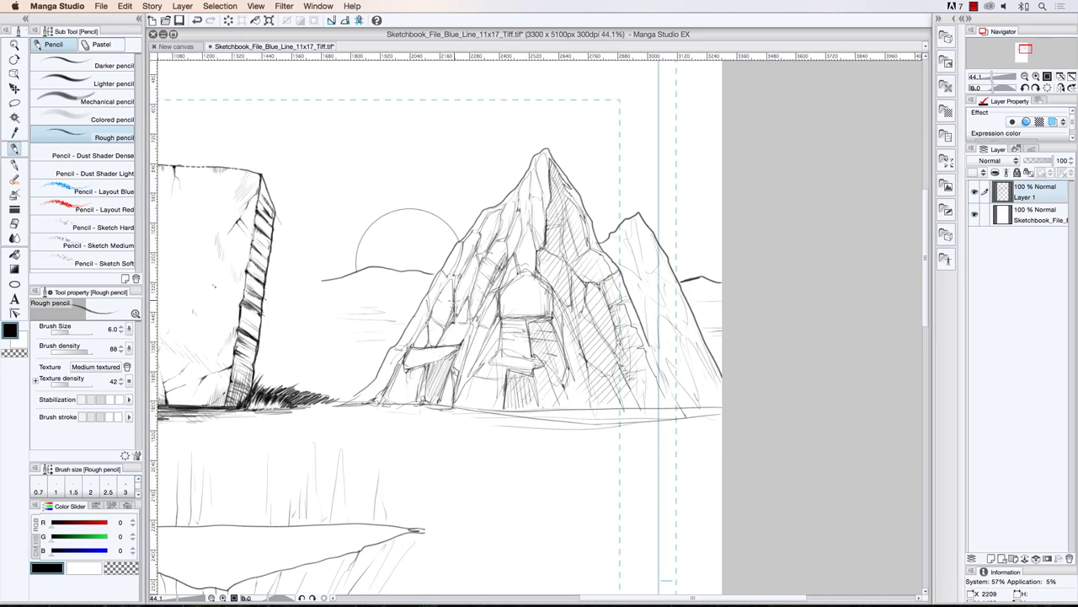
drag(436, 337, 446, 320)
drag(437, 343, 449, 317)
mouse_move(522, 273)
mouse_down()
mouse_move(533, 245)
mouse_move(533, 268)
mouse_move(534, 256)
mouse_up()
mouse_move(455, 268)
mouse_down()
mouse_move(450, 276)
mouse_move(490, 246)
mouse_up()
mouse_move(472, 303)
mouse_down()
mouse_move(476, 268)
mouse_move(468, 273)
mouse_up()
drag(443, 320, 456, 293)
mouse_move(435, 342)
mouse_down()
mouse_move(444, 322)
mouse_move(445, 334)
mouse_up()
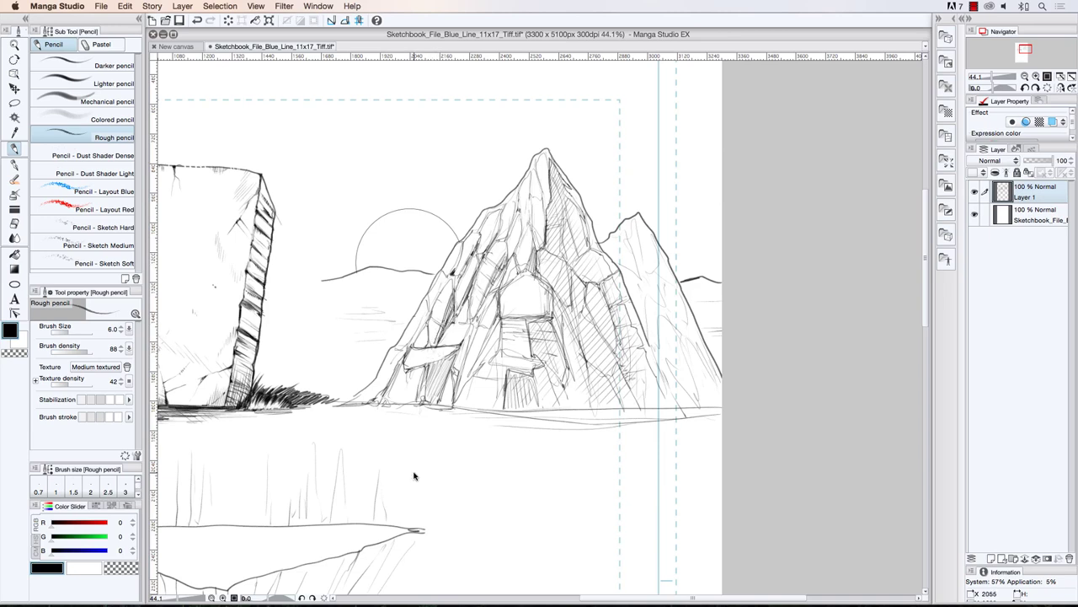
key(super+z)
- Strengthen the smaller mountain's right outline and draw jagged ridge lines dividing its face into rock planes
click(14, 45)
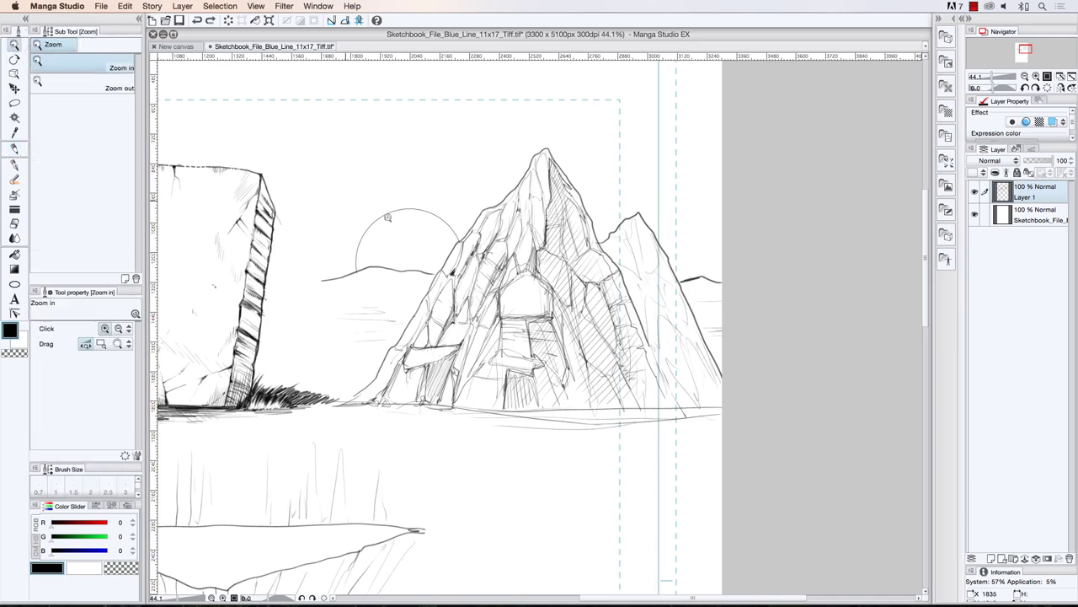
click(607, 314)
click(13, 149)
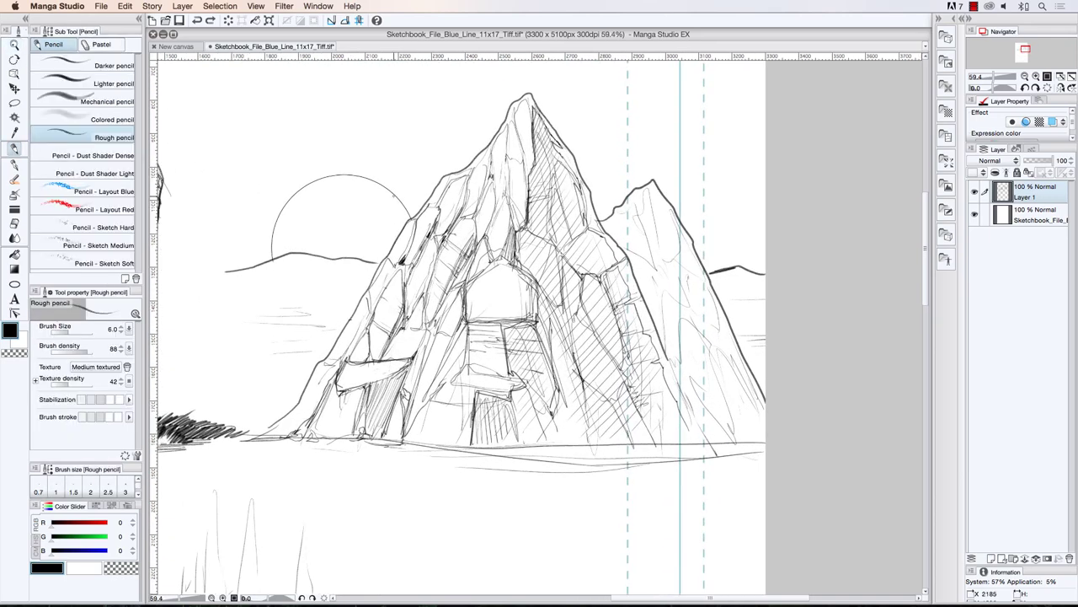
drag(655, 187, 765, 428)
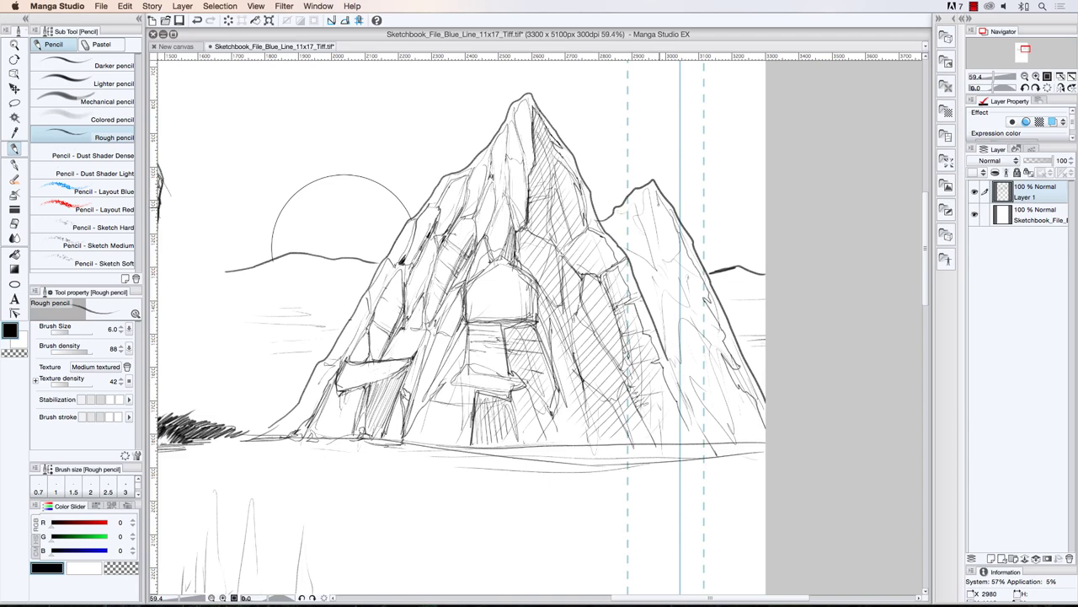
drag(658, 202, 660, 258)
drag(601, 214, 642, 263)
drag(645, 268, 740, 429)
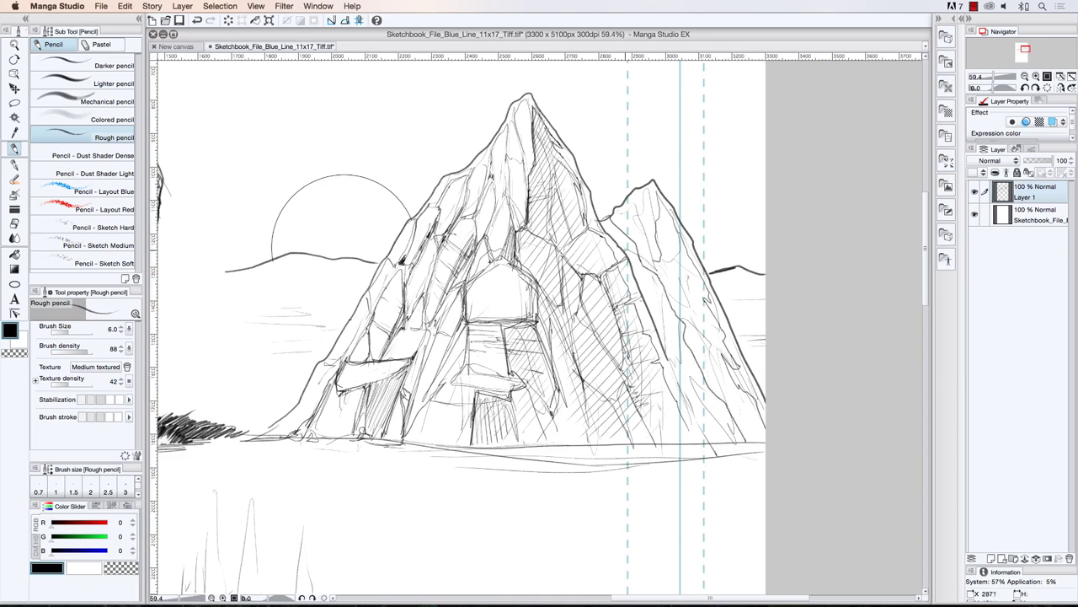
mouse_move(663, 263)
mouse_down()
mouse_move(652, 270)
mouse_move(658, 262)
mouse_up()
drag(602, 221, 635, 278)
drag(625, 236, 648, 308)
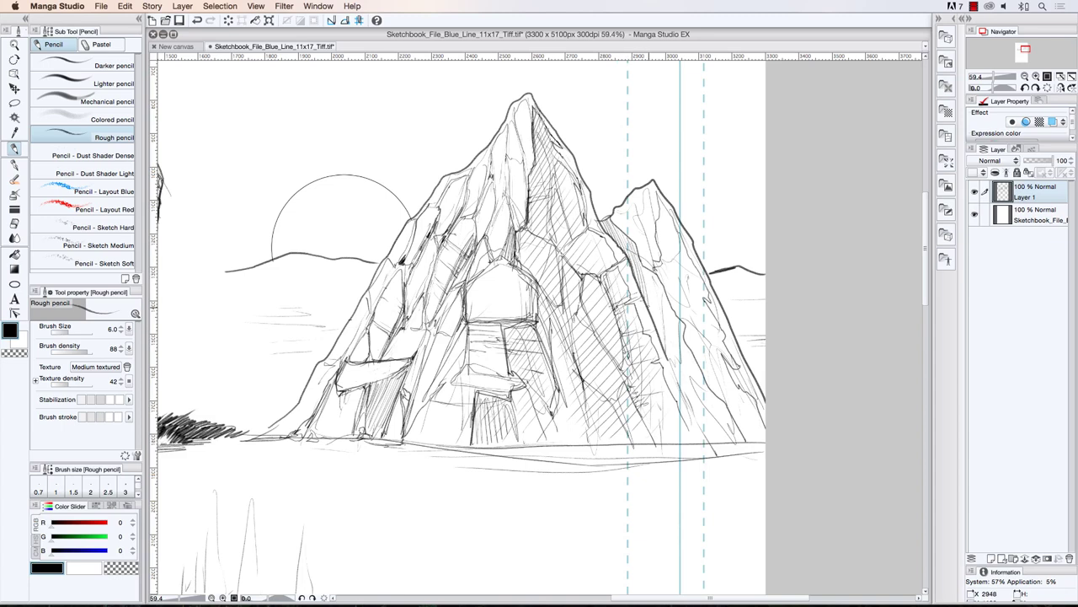
- Hatch near-vertical strokes down the smaller mountain's left face, beside the large mountain's edge
drag(642, 266, 664, 350)
drag(657, 283, 669, 363)
drag(669, 310, 672, 347)
drag(674, 327, 679, 381)
drag(677, 345, 684, 390)
mouse_move(684, 345)
mouse_down()
mouse_move(695, 398)
mouse_move(701, 381)
mouse_up()
drag(692, 386, 696, 407)
drag(698, 381, 709, 417)
drag(706, 397, 711, 423)
drag(715, 408, 719, 428)
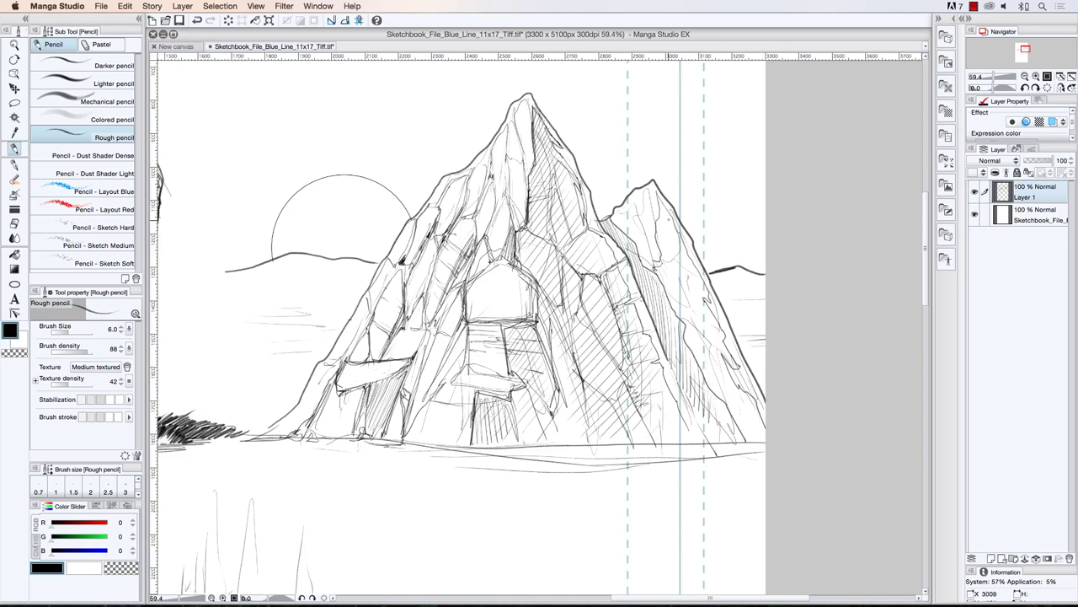
- Hatch near-vertical strokes down the smaller mountain's right face from the peak to the page edge
drag(661, 216, 671, 258)
drag(667, 215, 682, 292)
drag(682, 245, 690, 308)
drag(689, 274, 699, 330)
drag(700, 303, 706, 350)
drag(707, 337, 716, 374)
drag(714, 344, 725, 394)
drag(722, 376, 733, 401)
drag(735, 388, 743, 419)
drag(745, 397, 762, 428)
drag(762, 418, 765, 440)
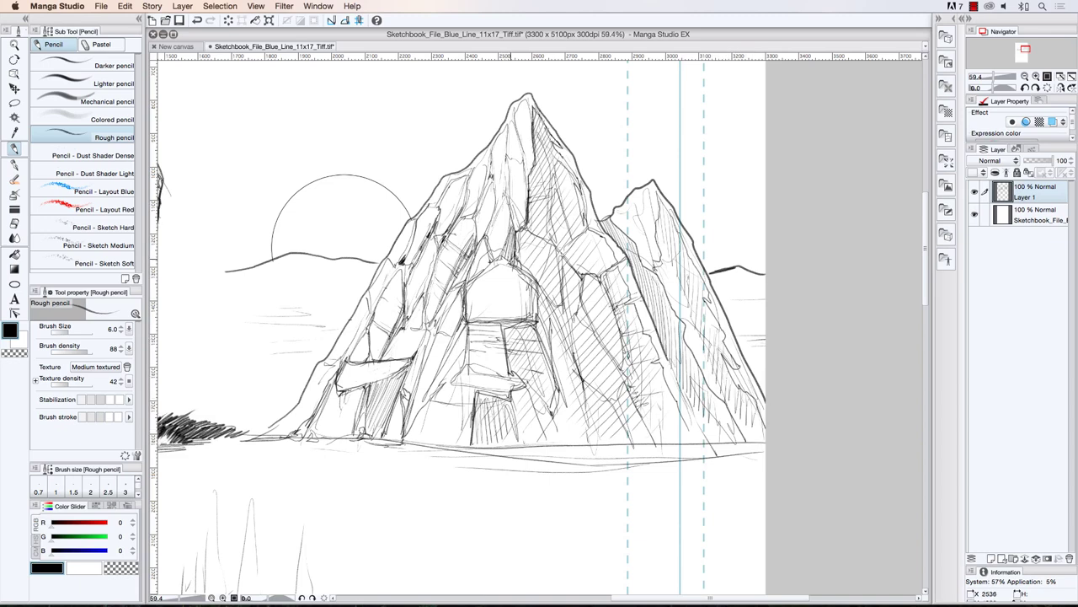
- Darken the crevices running from the large mountain's peak down to the central block
drag(514, 236, 511, 262)
drag(514, 219, 518, 232)
mouse_move(509, 211)
mouse_down()
mouse_move(514, 229)
mouse_move(513, 219)
mouse_up()
drag(506, 191, 509, 202)
drag(504, 184, 508, 199)
drag(521, 155, 524, 167)
drag(523, 153, 529, 179)
drag(519, 146, 522, 159)
- Add short shadow strokes to the left slope's rock planes, beside the small ledge and at the mountain's base
drag(474, 210, 483, 243)
mouse_move(482, 221)
mouse_down()
mouse_move(488, 241)
mouse_move(494, 231)
mouse_up()
drag(467, 357, 459, 374)
drag(414, 423, 410, 438)
drag(411, 424, 406, 440)
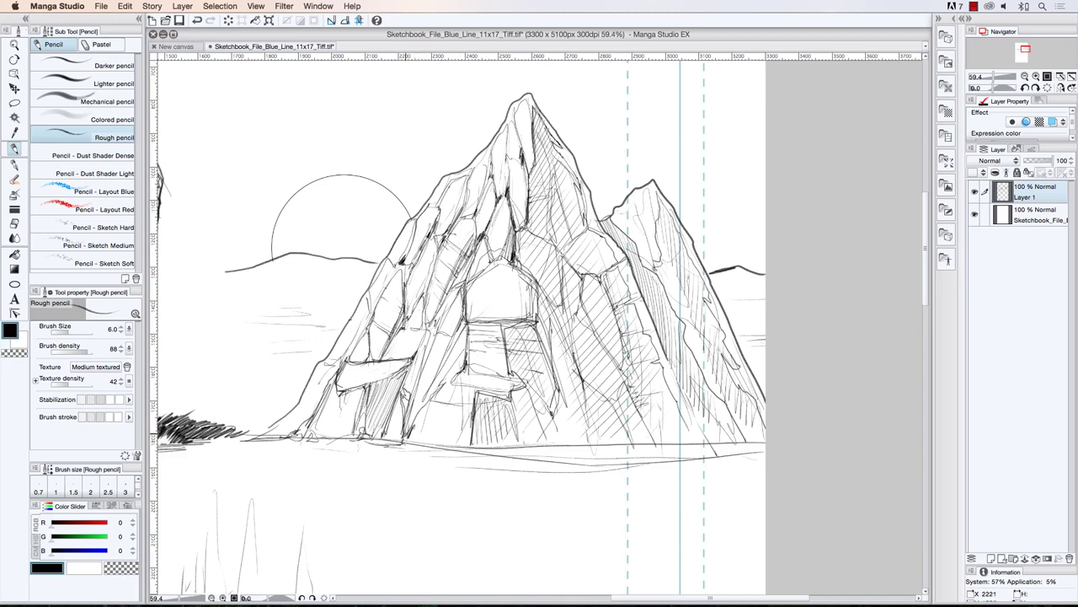
drag(420, 342, 413, 357)
- Outline a jagged area of ground beneath the mountains and mark it with small x marks
mouse_move(250, 445)
mouse_down()
mouse_move(438, 486)
mouse_move(648, 508)
mouse_move(648, 495)
mouse_move(777, 479)
mouse_move(821, 439)
mouse_up()
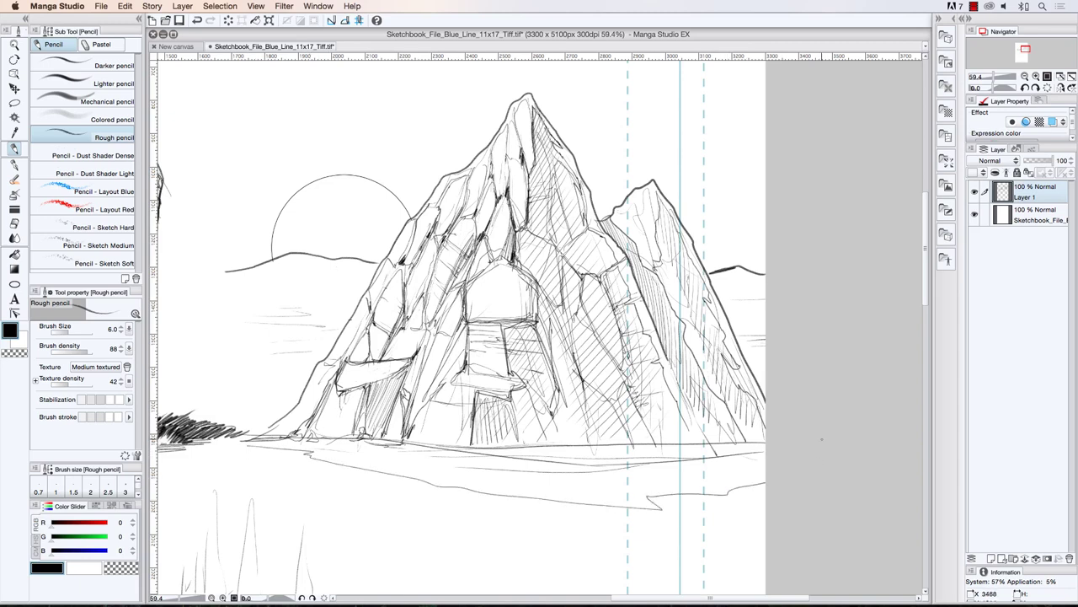
drag(389, 455, 397, 463)
drag(517, 477, 529, 487)
mouse_move(634, 464)
mouse_down()
mouse_move(645, 475)
mouse_move(715, 475)
mouse_up()
- Review the drawing across the whole page, and examine the floating island sketch up close
click(14, 46)
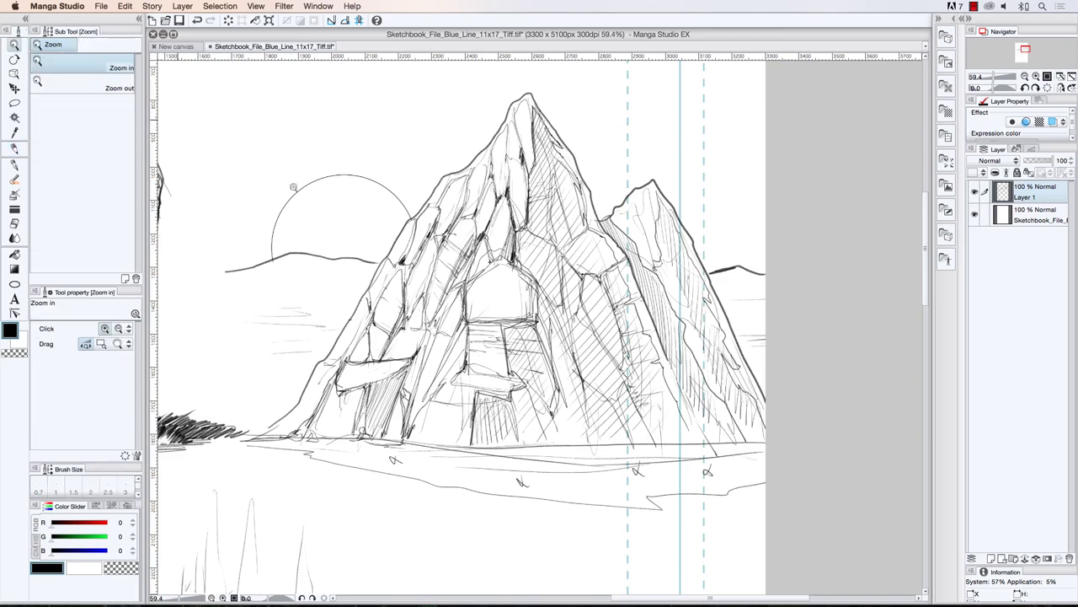
drag(396, 280, 358, 284)
drag(353, 410, 579, 376)
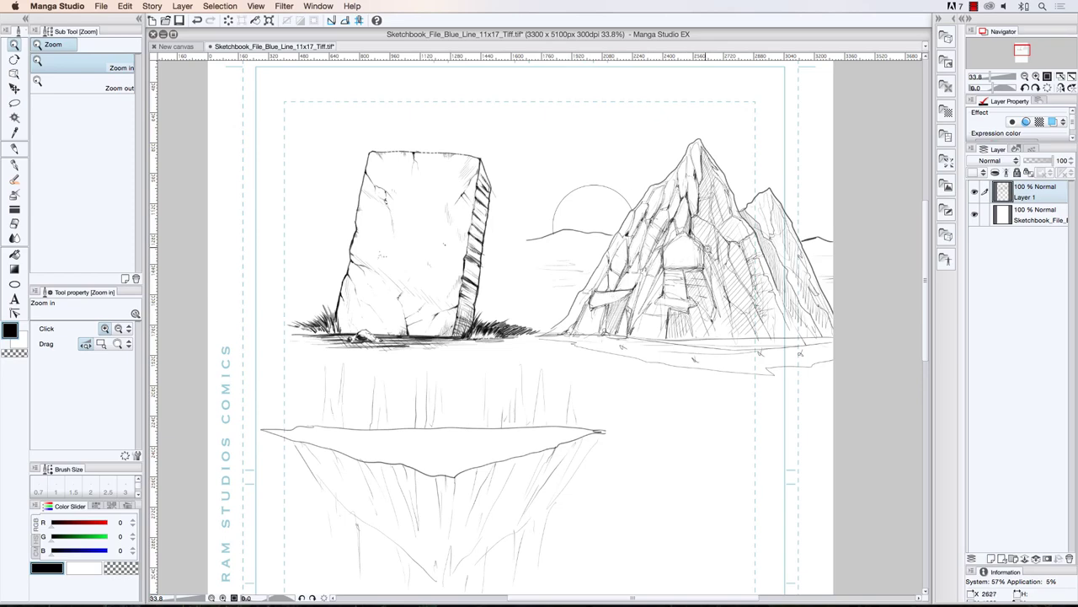
click(717, 262)
drag(728, 259, 691, 225)
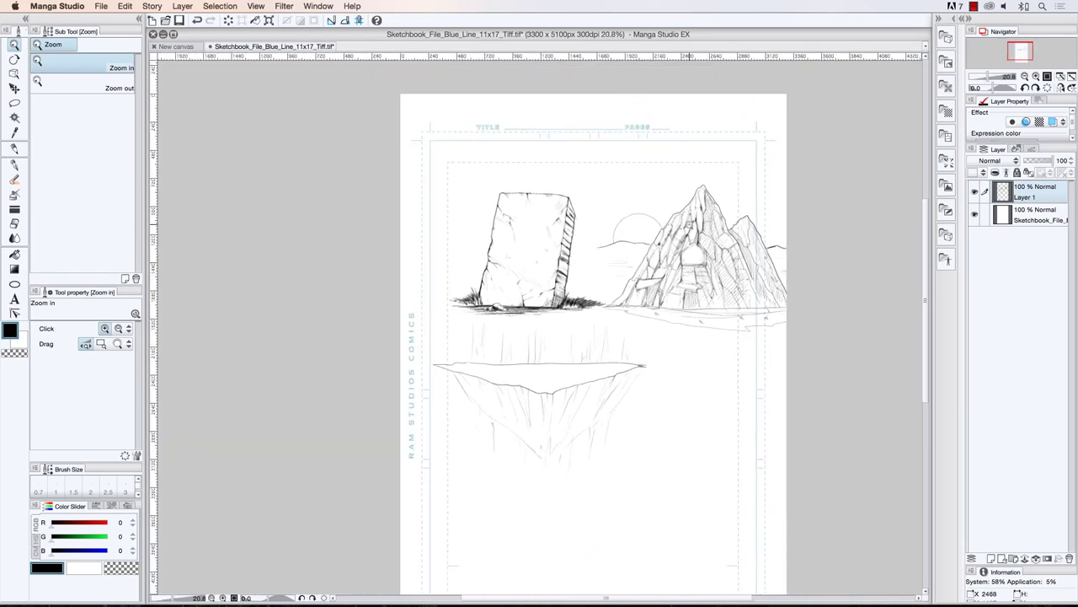
drag(546, 418, 567, 427)
scroll(566, 426, down, 1)
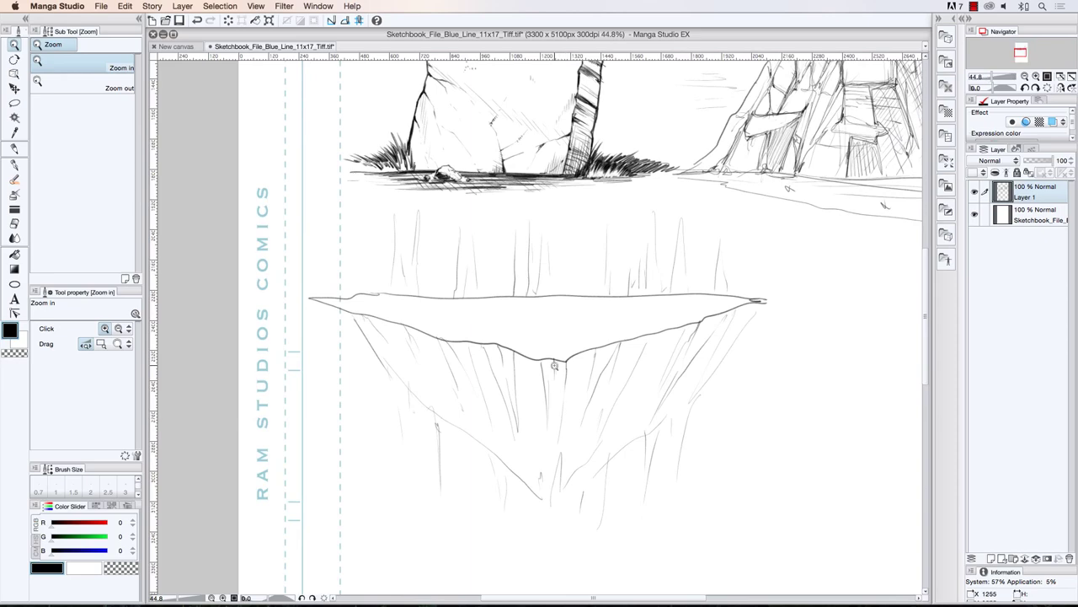
scroll(575, 347, down, 1)
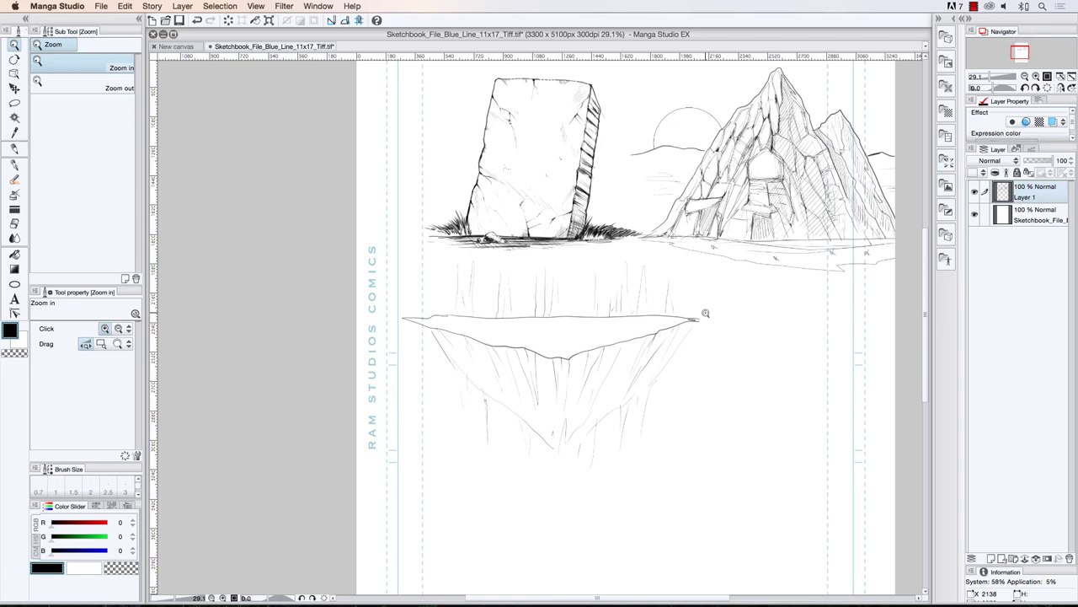
click(608, 263)
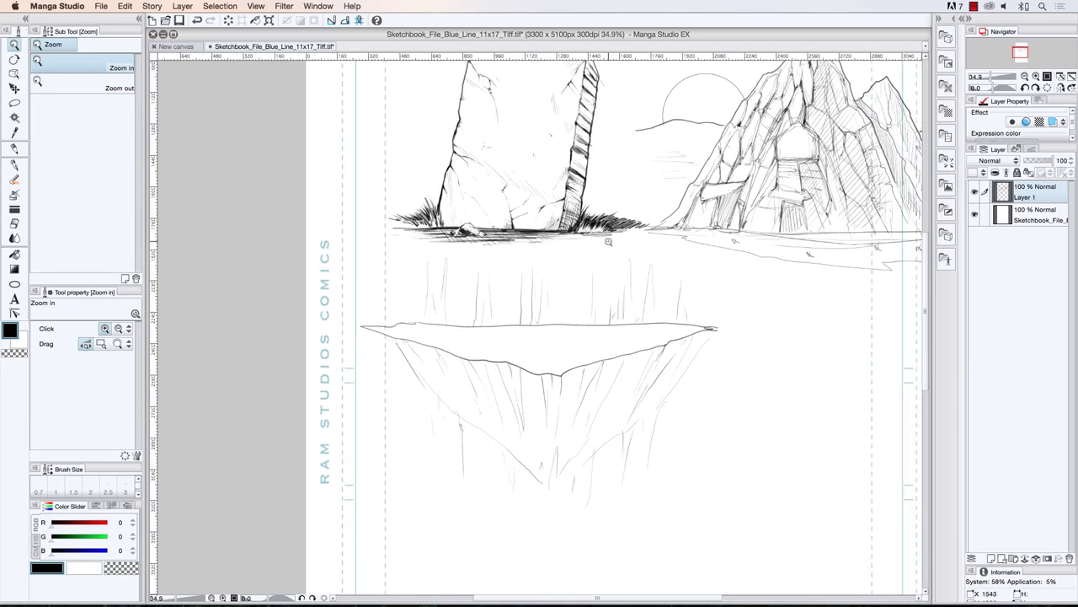
click(606, 268)
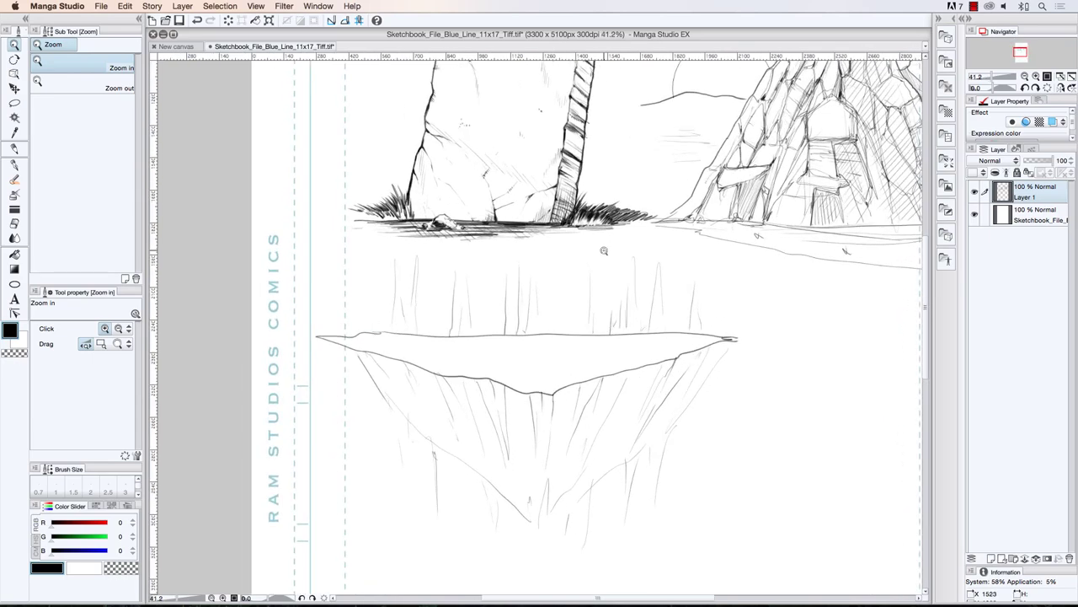
mouse_move(558, 414)
mouse_down()
mouse_move(541, 418)
mouse_move(565, 414)
mouse_up()
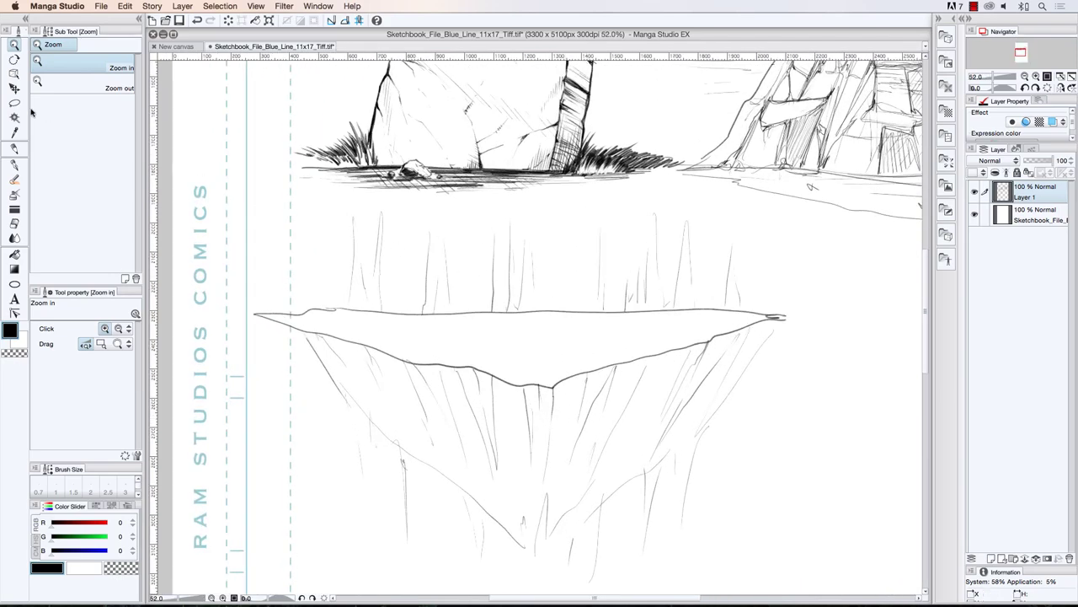
- Draw slanted rock strokes and a small ledge on the island's right underside, and a grass tuft near its right tip
click(14, 149)
mouse_move(583, 374)
mouse_down()
mouse_move(569, 445)
mouse_move(589, 418)
mouse_move(593, 453)
mouse_move(565, 486)
mouse_up()
drag(644, 359, 604, 473)
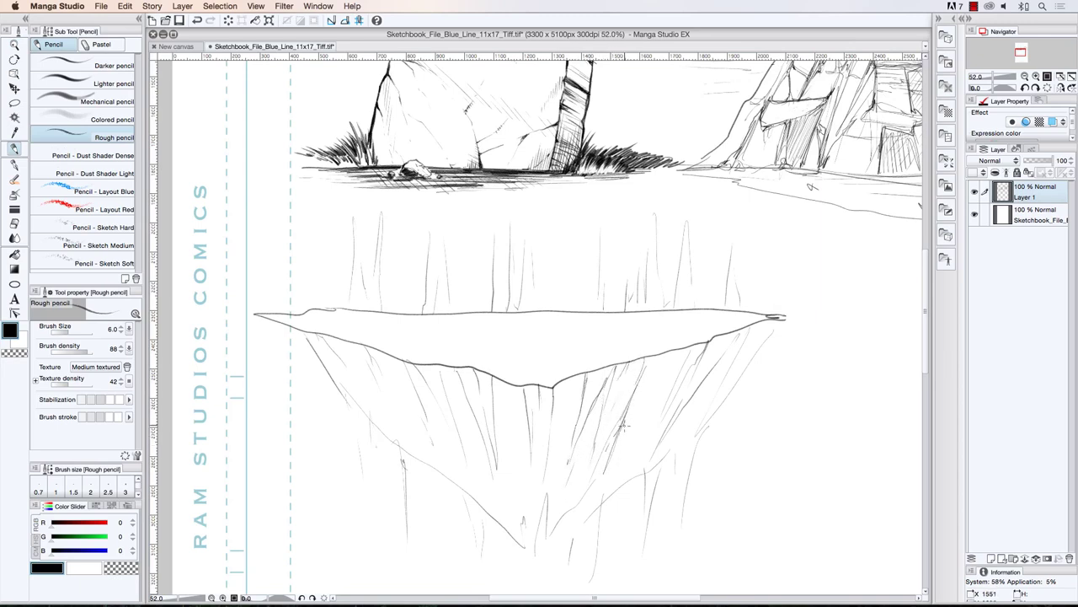
mouse_move(626, 423)
mouse_down()
mouse_move(662, 414)
mouse_move(625, 423)
mouse_up()
mouse_move(636, 447)
mouse_down()
mouse_move(659, 423)
mouse_move(610, 460)
mouse_up()
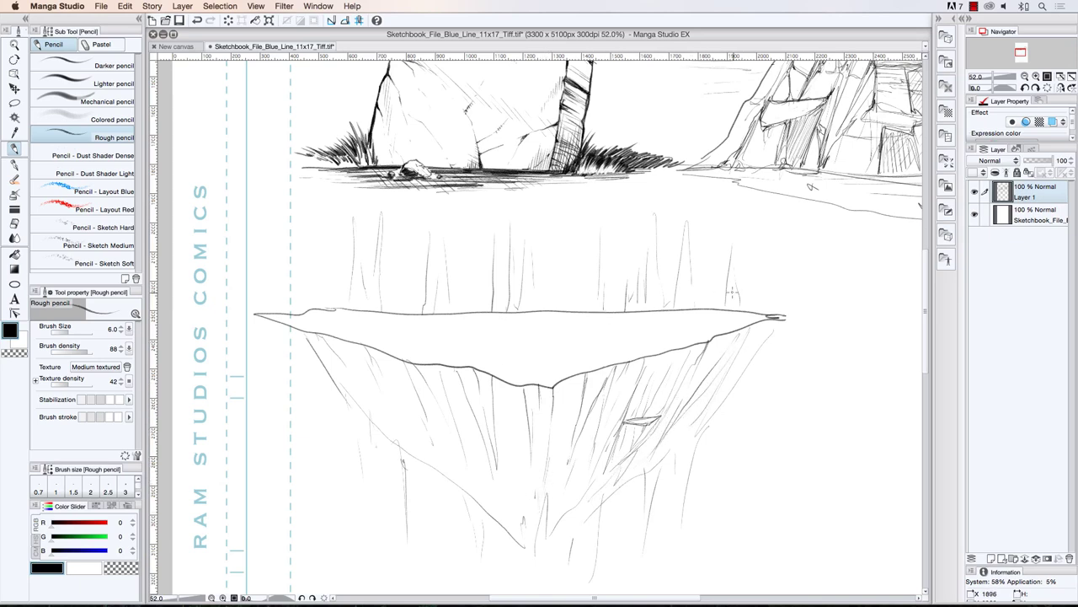
mouse_move(732, 292)
mouse_down()
mouse_move(731, 310)
mouse_move(746, 308)
mouse_move(720, 306)
mouse_up()
- Sketch a jagged outcrop on the island's lower-left slope and add short strokes to the rock around it
mouse_move(443, 434)
mouse_down()
mouse_move(376, 466)
mouse_move(401, 469)
mouse_move(389, 492)
mouse_move(416, 454)
mouse_move(413, 475)
mouse_up()
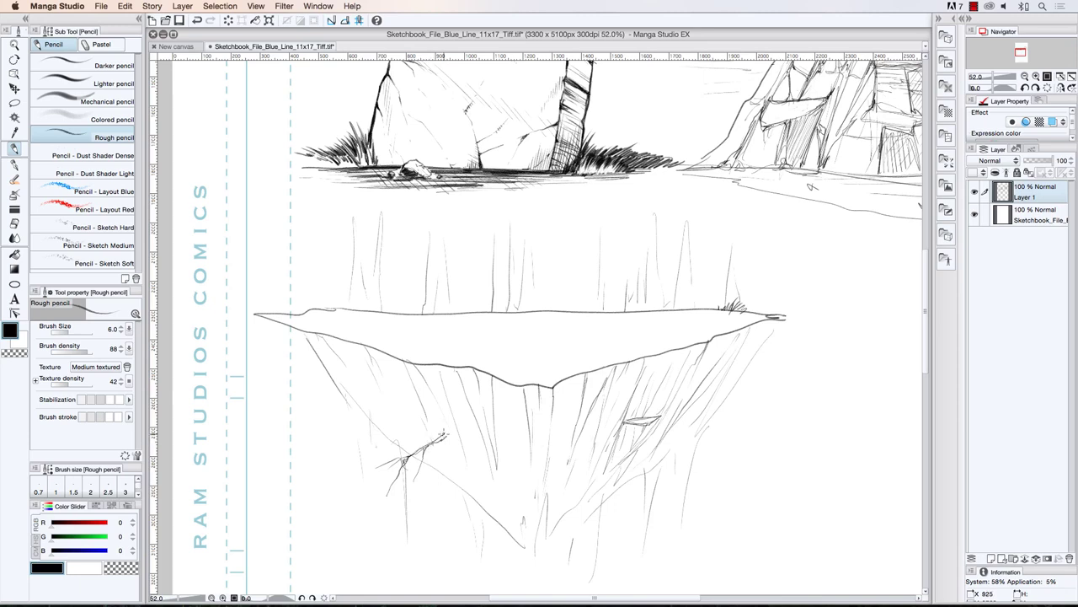
drag(445, 438, 435, 460)
drag(400, 359, 409, 391)
drag(387, 352, 403, 381)
drag(463, 465, 482, 504)
drag(487, 465, 489, 473)
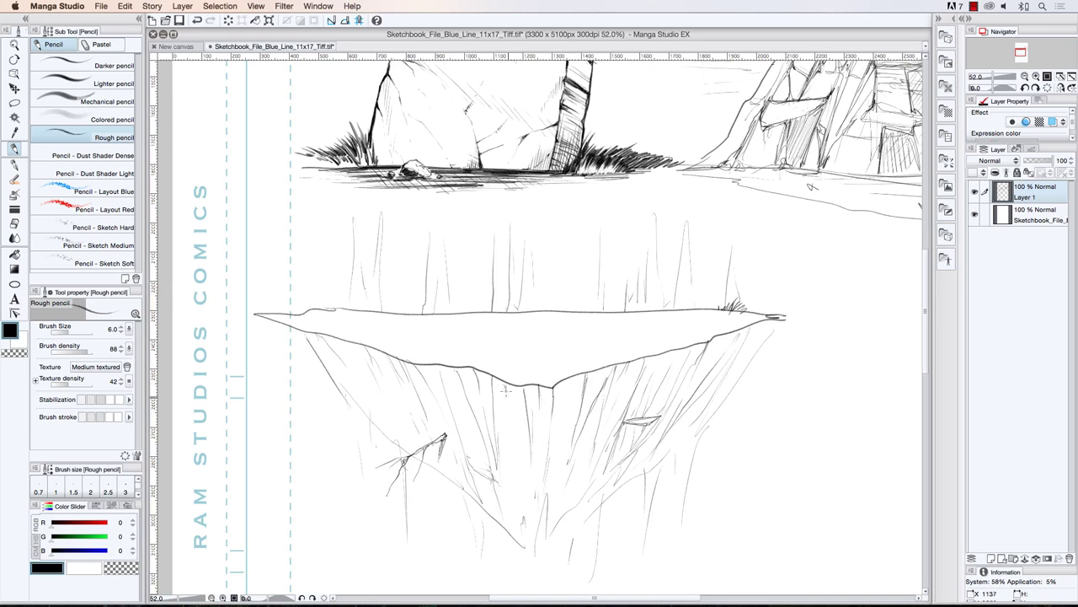
- Draw slanted strokes beneath the rim on the island's left underside, out to its left tip
drag(359, 344, 375, 378)
drag(336, 342, 352, 368)
mouse_move(287, 328)
mouse_down()
mouse_move(349, 401)
mouse_move(277, 330)
mouse_move(318, 373)
mouse_up()
drag(256, 315, 280, 332)
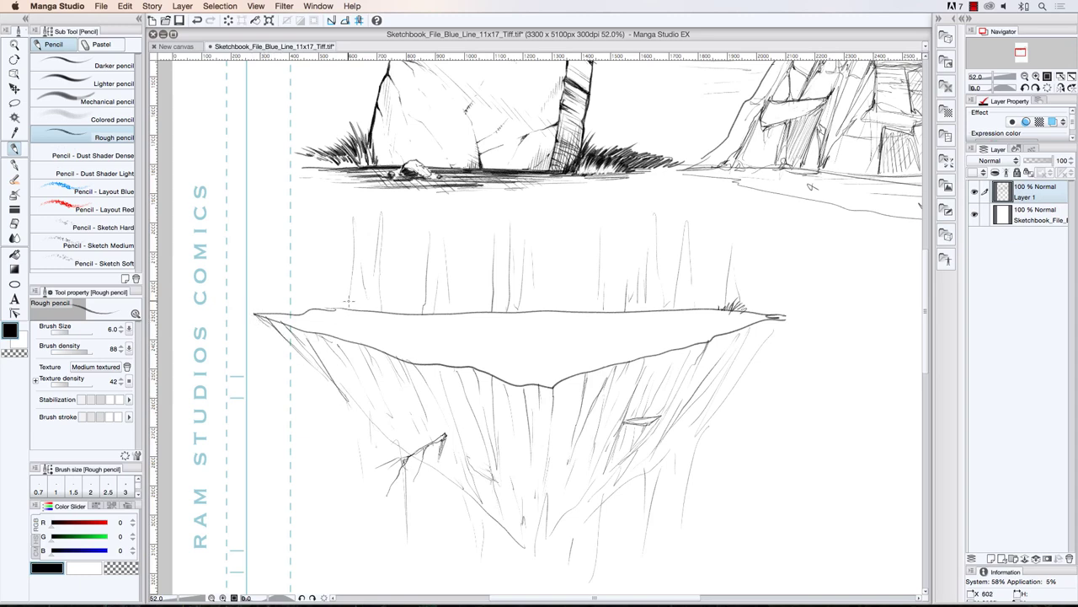
- Add short contour strokes to the island's top surface along its front rim, both tips and back edge
drag(392, 356, 421, 357)
mouse_move(613, 371)
mouse_down()
mouse_move(607, 358)
mouse_move(681, 340)
mouse_move(672, 333)
mouse_up()
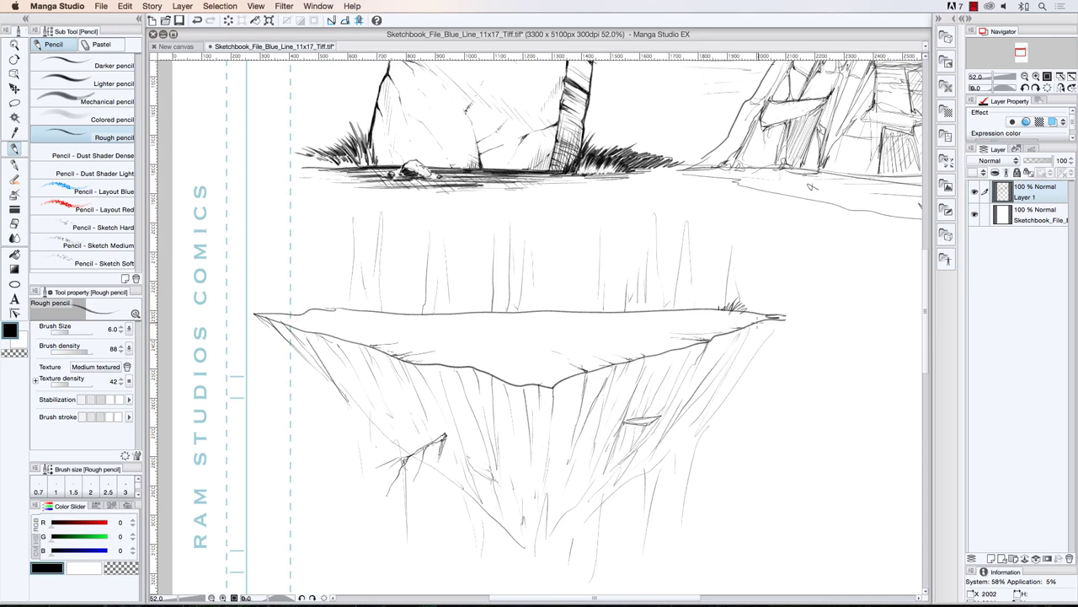
drag(762, 324, 734, 315)
mouse_move(291, 321)
mouse_down()
mouse_move(320, 318)
mouse_move(274, 318)
mouse_move(345, 316)
mouse_move(336, 327)
mouse_up()
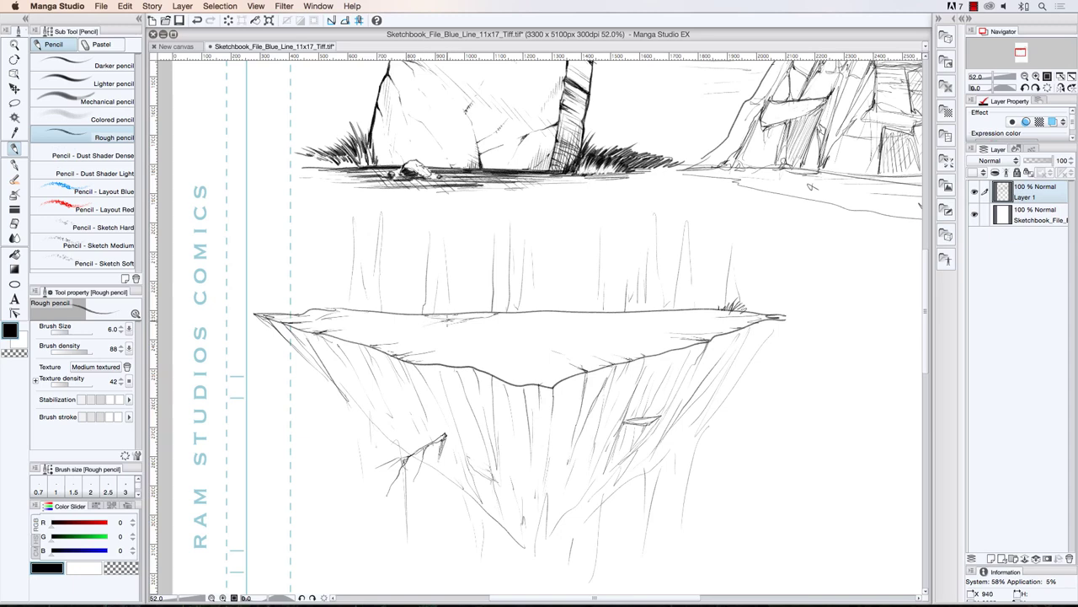
drag(491, 315, 524, 316)
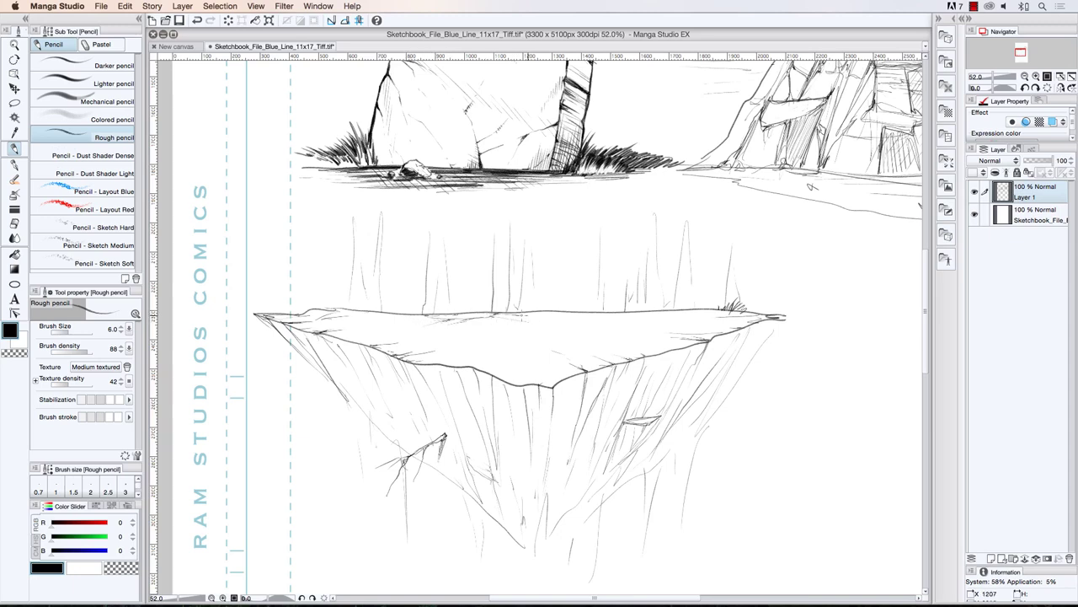
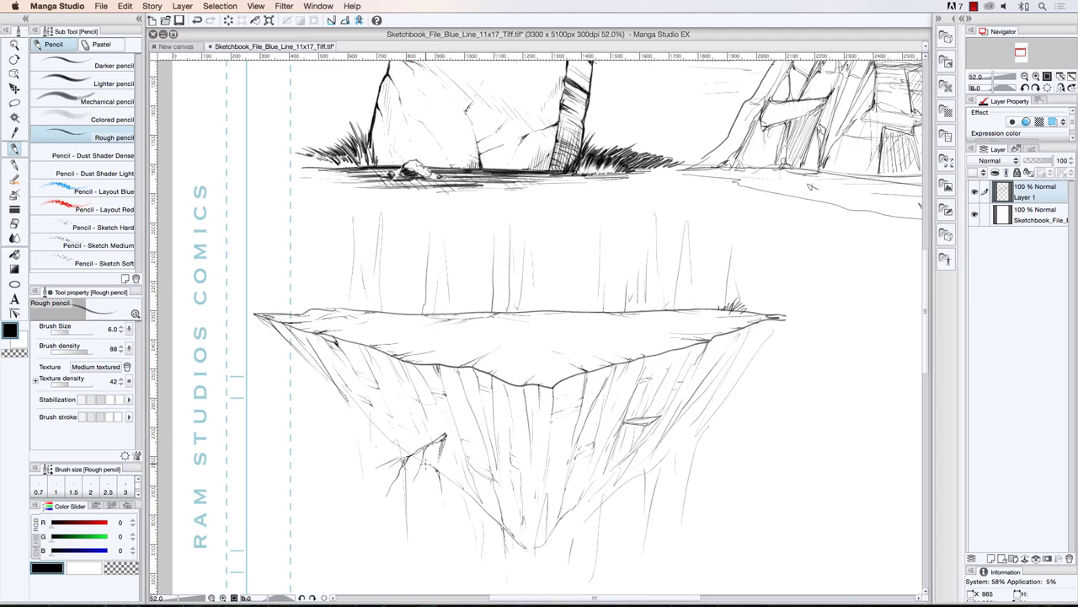
- Reinforce the island's lower-left edge, add hanging strokes on both sides, and draw a vertical line above its left end
drag(359, 411, 438, 470)
drag(323, 376, 331, 412)
drag(337, 463, 336, 473)
drag(732, 387, 729, 425)
drag(301, 314, 308, 237)
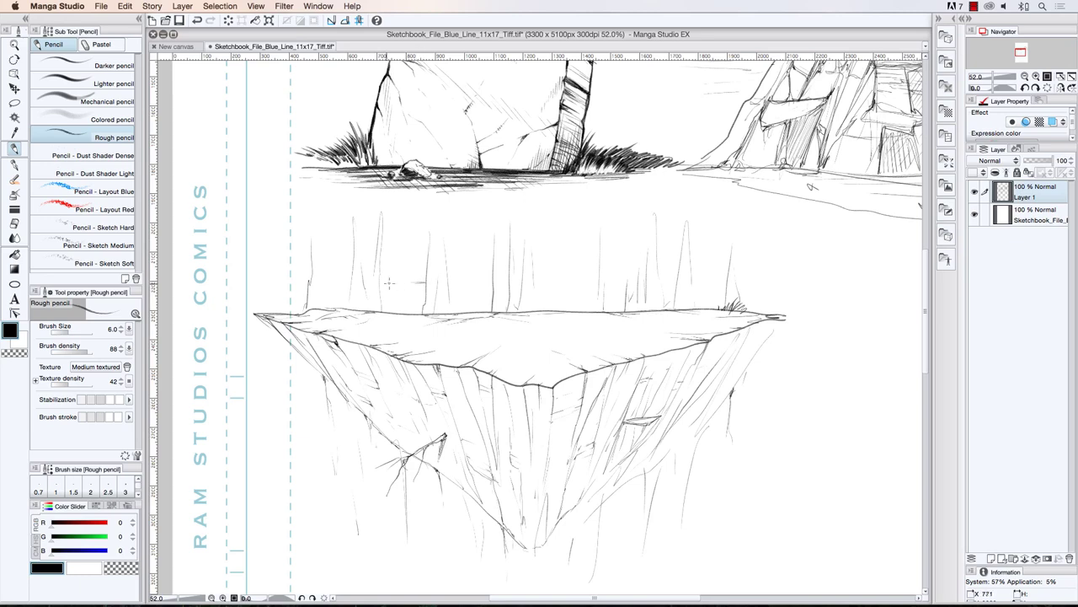
- Add short horizontal strokes between the vertical building lines above the island and undo a small arrow drawn beside them
drag(380, 281, 425, 274)
drag(540, 271, 597, 278)
drag(598, 233, 598, 249)
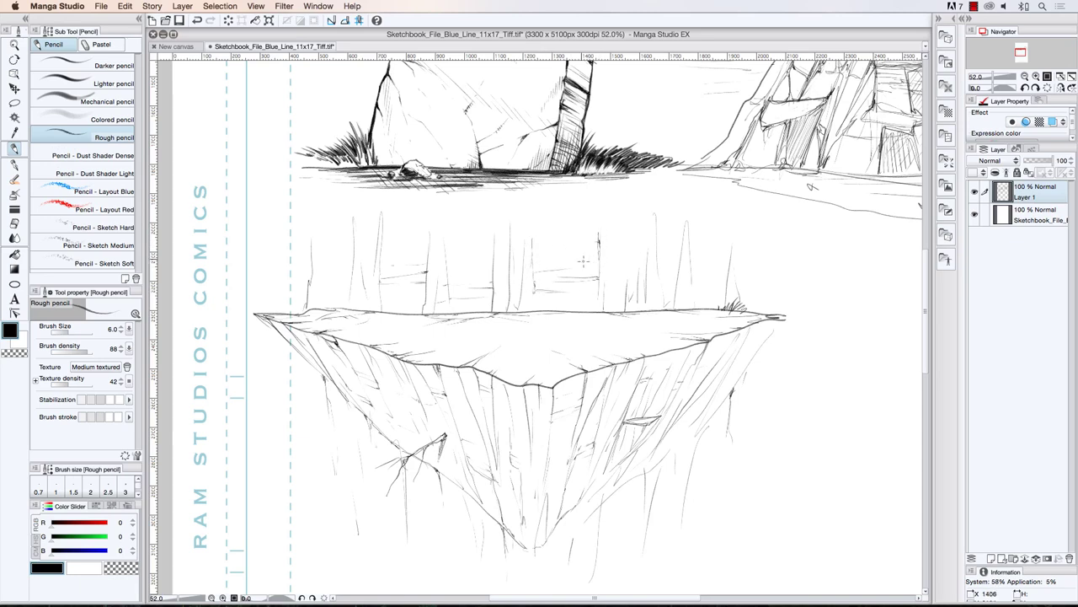
mouse_move(529, 230)
mouse_down()
mouse_move(533, 293)
mouse_move(594, 316)
mouse_up()
drag(444, 514, 451, 539)
mouse_move(253, 261)
mouse_down()
mouse_move(282, 250)
mouse_move(280, 279)
mouse_up()
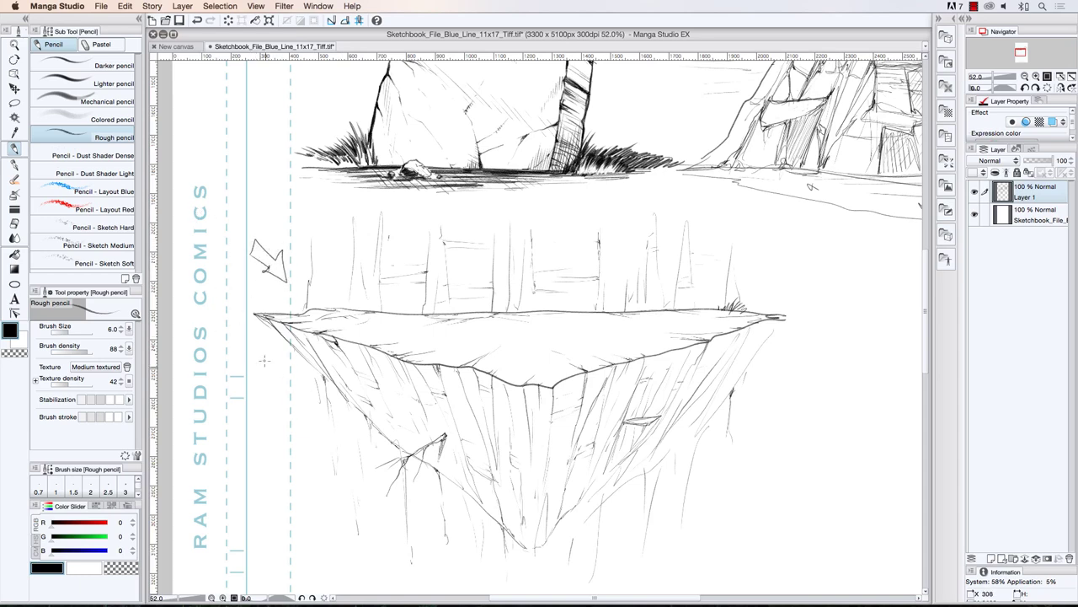
key(super+z)
- Redraw the island's right edge from its tip towards the bottom point and add a looser outline bulging beyond it
mouse_move(782, 319)
mouse_down()
mouse_move(685, 438)
mouse_move(551, 522)
mouse_up()
drag(739, 320, 695, 421)
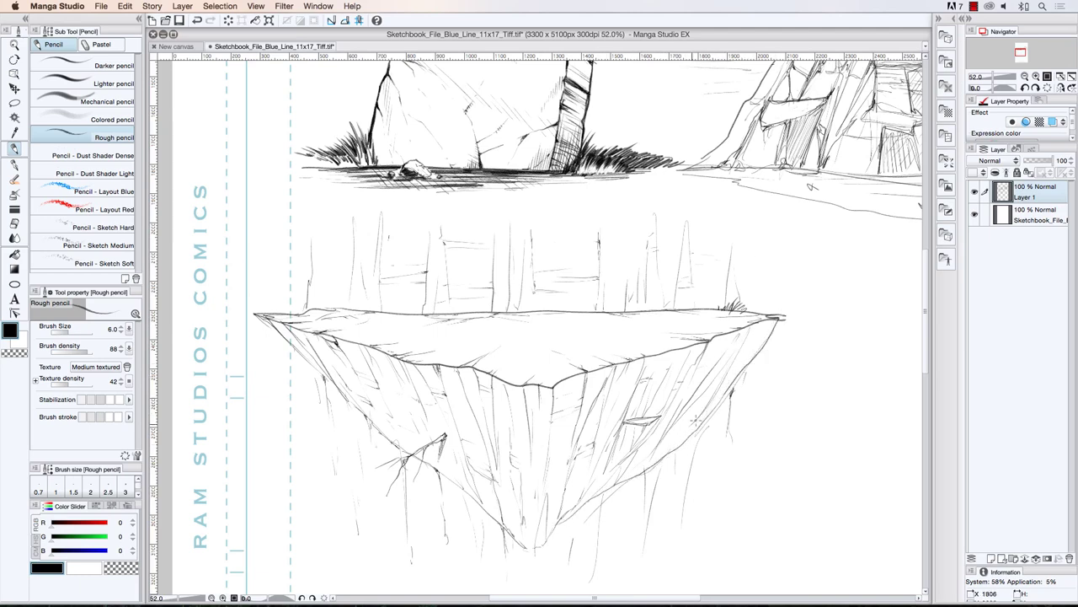
mouse_move(770, 332)
mouse_down()
mouse_move(762, 464)
mouse_move(745, 496)
mouse_move(663, 535)
mouse_move(527, 554)
mouse_up()
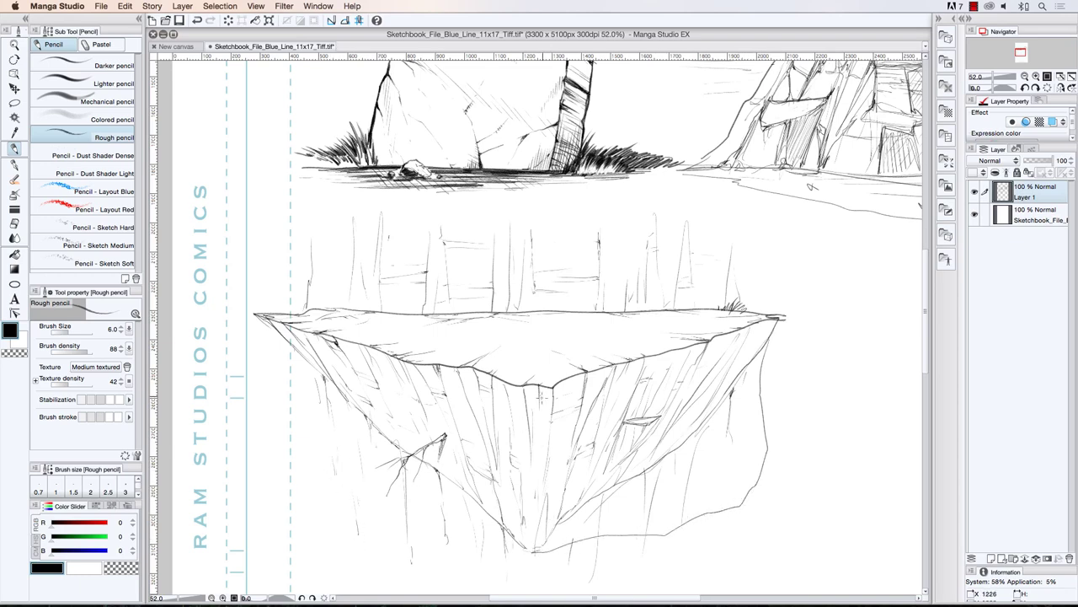
- Scatter small x marks over the island's right rock face and undo the loop traced around that face
drag(551, 416, 540, 512)
drag(567, 380, 581, 380)
mouse_move(552, 388)
mouse_down()
mouse_move(788, 318)
mouse_move(555, 387)
mouse_up()
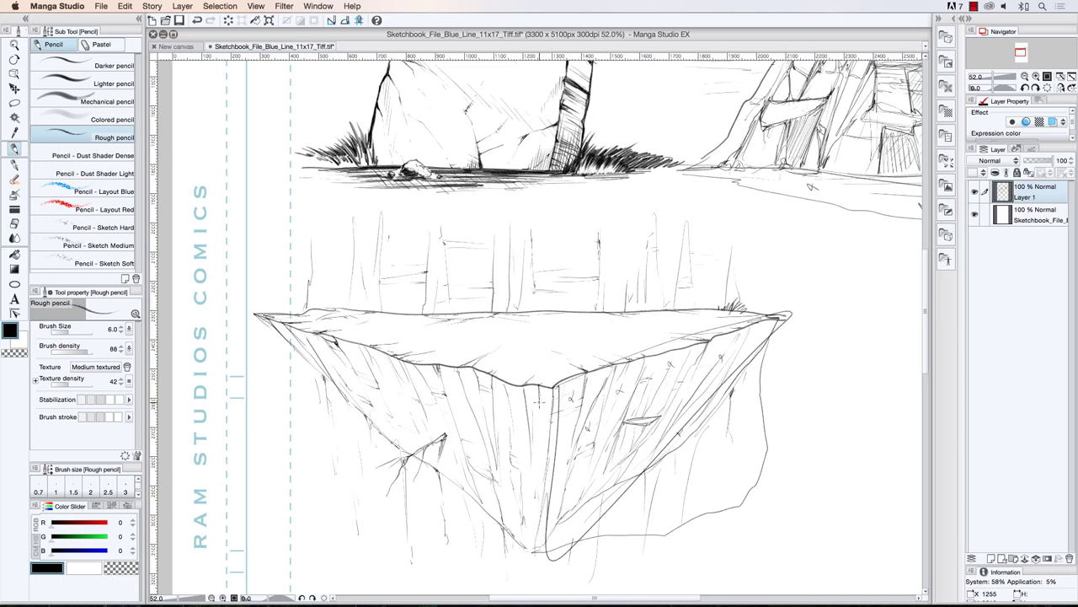
key(super+z)
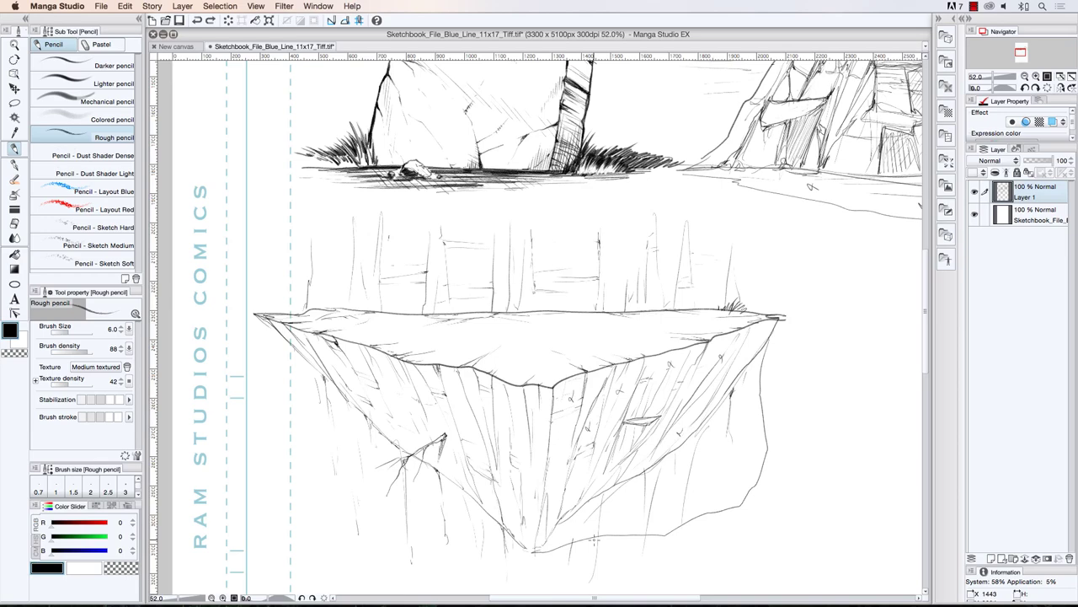
- Start a brick pattern with the Rough pencil in the blank area right of the island, using two horizontal lines and a joint between them
click(15, 45)
drag(443, 285, 427, 270)
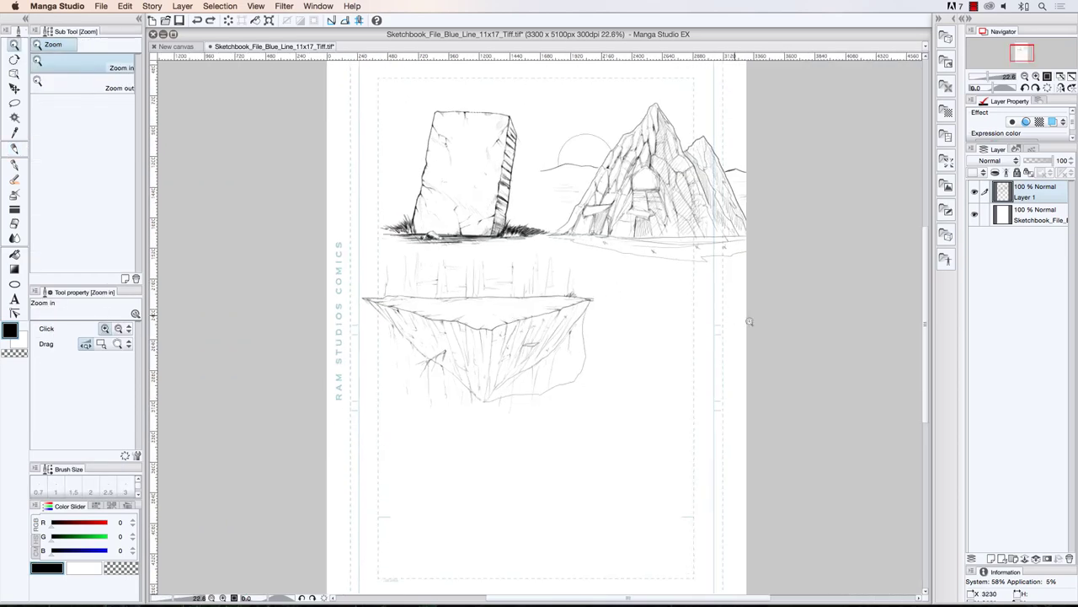
drag(736, 315, 765, 323)
drag(634, 390, 637, 389)
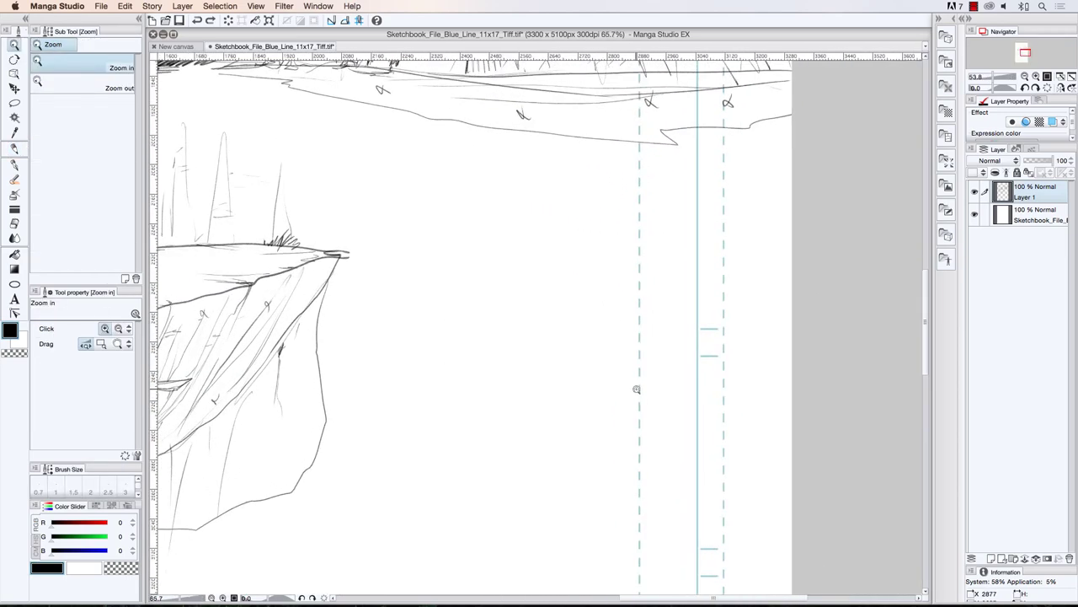
click(14, 148)
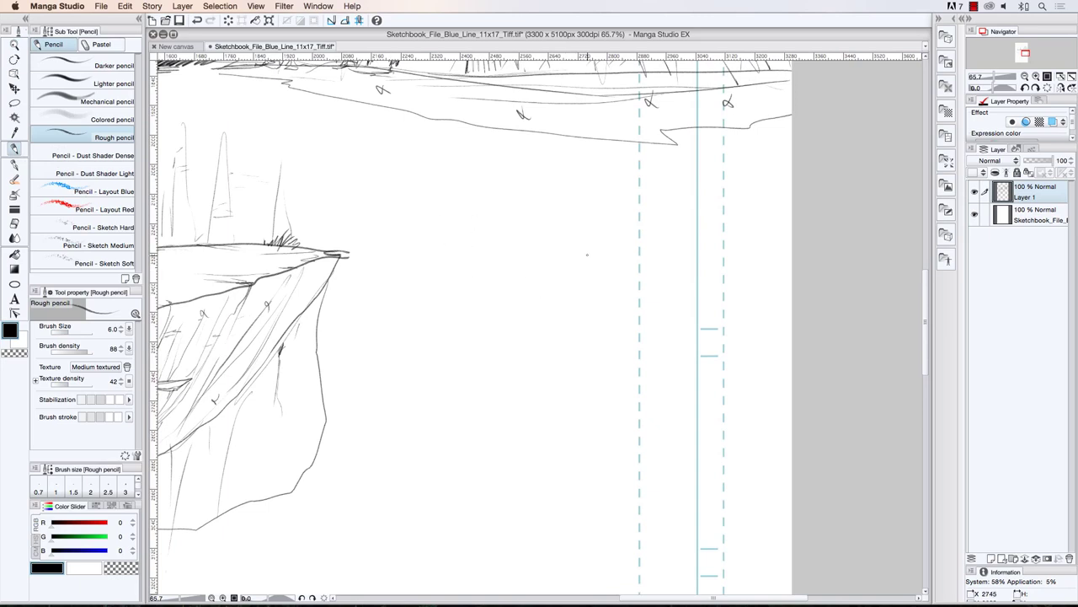
drag(607, 232, 614, 455)
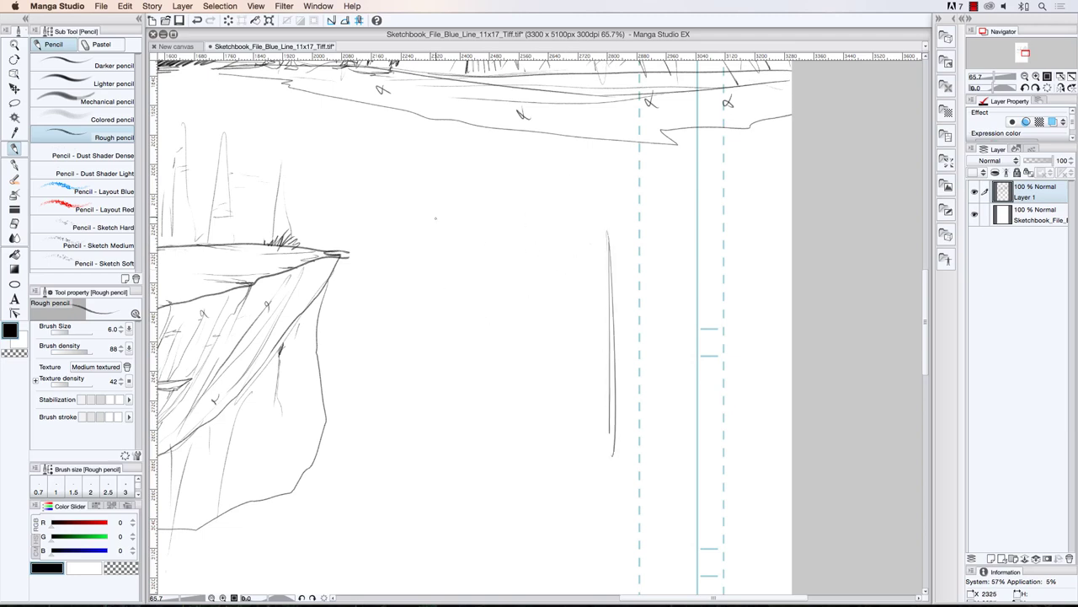
key(super+z)
mouse_move(607, 290)
mouse_down()
mouse_move(515, 296)
mouse_move(547, 254)
mouse_move(550, 295)
mouse_up()
drag(552, 261, 553, 294)
drag(608, 249, 497, 254)
- Sketch three more brick courses underneath, with horizontal lines and staggered vertical joints
drag(502, 293, 501, 330)
mouse_move(585, 289)
mouse_down()
mouse_move(583, 328)
mouse_move(497, 333)
mouse_up()
drag(610, 328, 517, 331)
mouse_move(477, 337)
mouse_down()
mouse_move(587, 332)
mouse_move(544, 365)
mouse_up()
drag(545, 337, 544, 367)
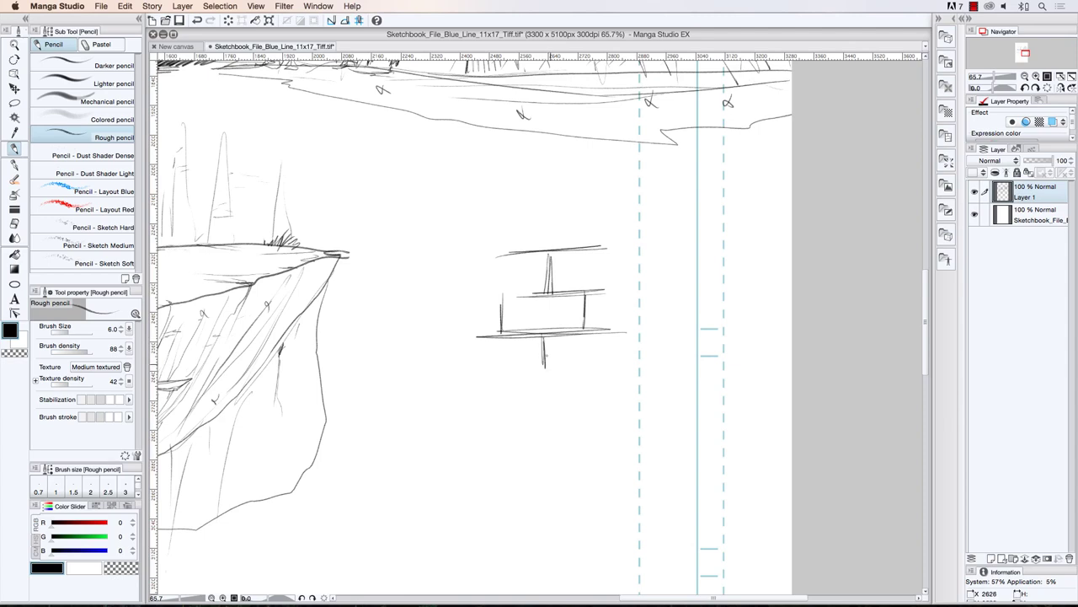
mouse_move(630, 371)
mouse_down()
mouse_move(478, 380)
mouse_move(615, 372)
mouse_move(586, 409)
mouse_up()
drag(504, 377, 504, 418)
drag(503, 384, 503, 411)
drag(456, 347, 458, 374)
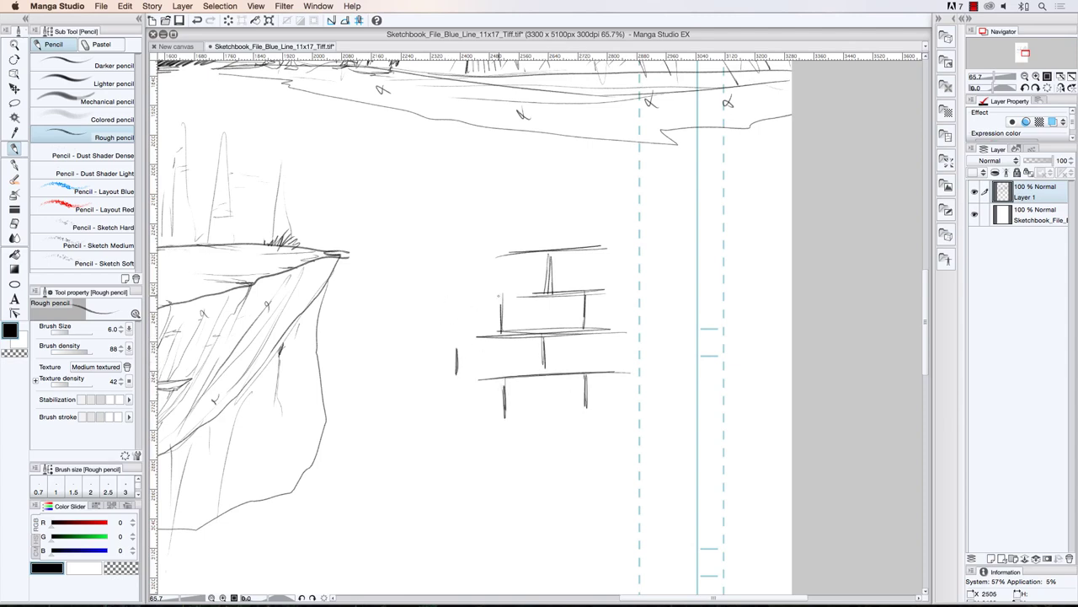
- Extend the upper brick courses to the left with longer horizontal lines and more vertical joints
drag(539, 294, 396, 298)
drag(482, 334, 394, 340)
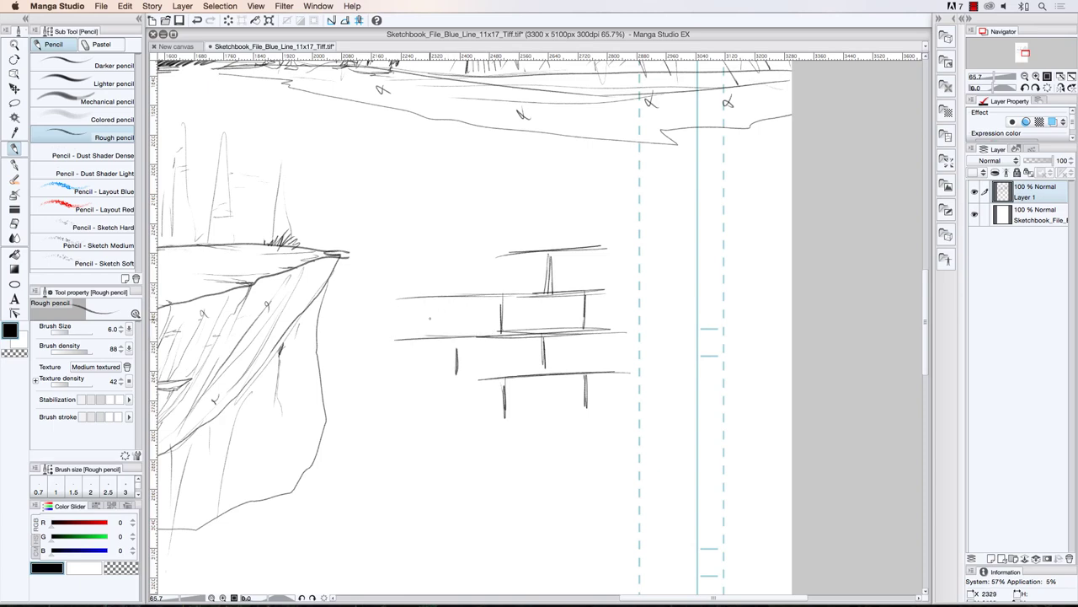
drag(416, 298, 416, 333)
drag(464, 257, 463, 289)
drag(464, 264, 464, 288)
drag(524, 251, 404, 256)
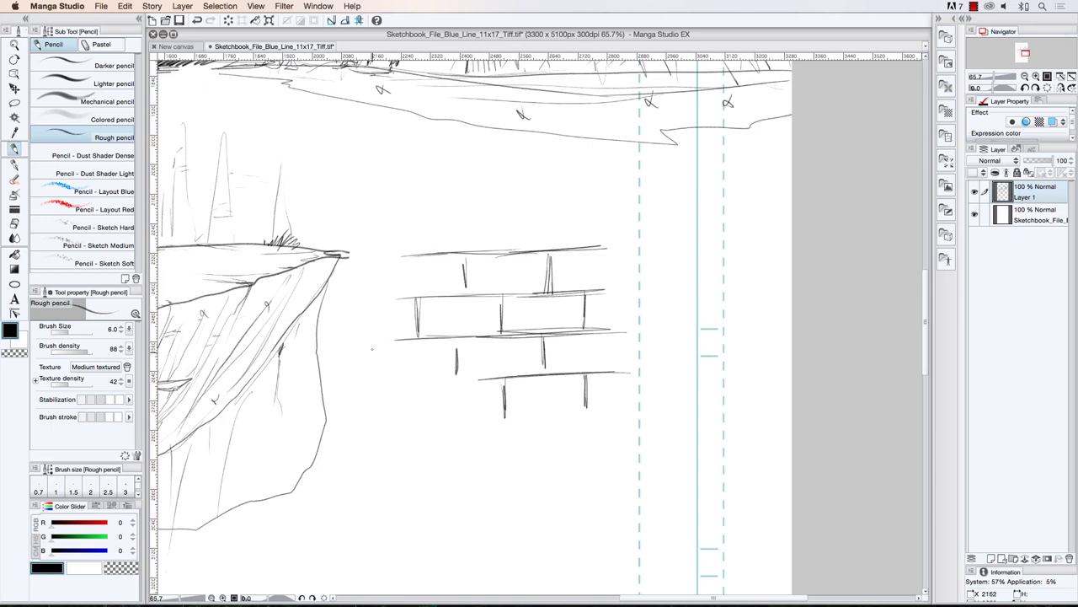
- Extend the lower brick courses to the left and close the pattern with a long horizontal line along its bottom
drag(376, 347, 376, 383)
mouse_move(485, 379)
mouse_down()
mouse_move(365, 385)
mouse_move(415, 416)
mouse_up()
drag(414, 380, 414, 414)
drag(645, 417, 371, 423)
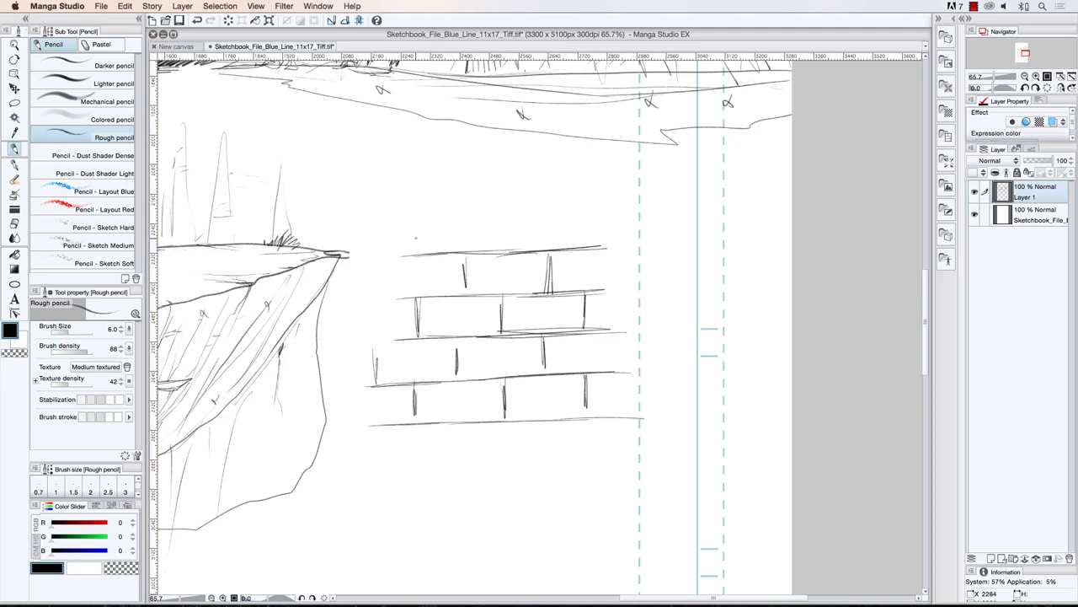
- Add another brick course on top of the pattern with two vertical joints and a horizontal line above them
drag(415, 238, 415, 253)
drag(413, 212, 414, 252)
drag(506, 229, 507, 248)
drag(595, 214, 486, 215)
drag(512, 210, 475, 210)
mouse_move(580, 213)
mouse_down()
mouse_move(377, 216)
mouse_move(612, 207)
mouse_up()
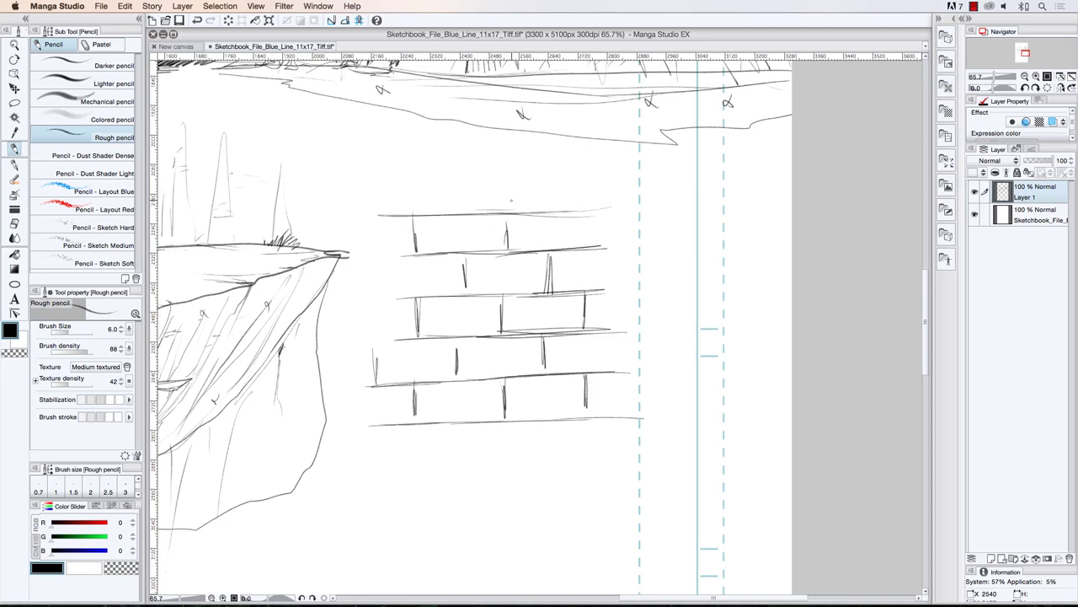
- Lasso the brick pattern, cut and paste it onto a layer of its own, and shift it slightly right and down
click(14, 102)
mouse_move(367, 251)
mouse_down()
mouse_move(376, 179)
mouse_move(623, 165)
mouse_move(696, 452)
mouse_move(407, 524)
mouse_move(342, 407)
mouse_move(347, 296)
mouse_up()
key(Delete)
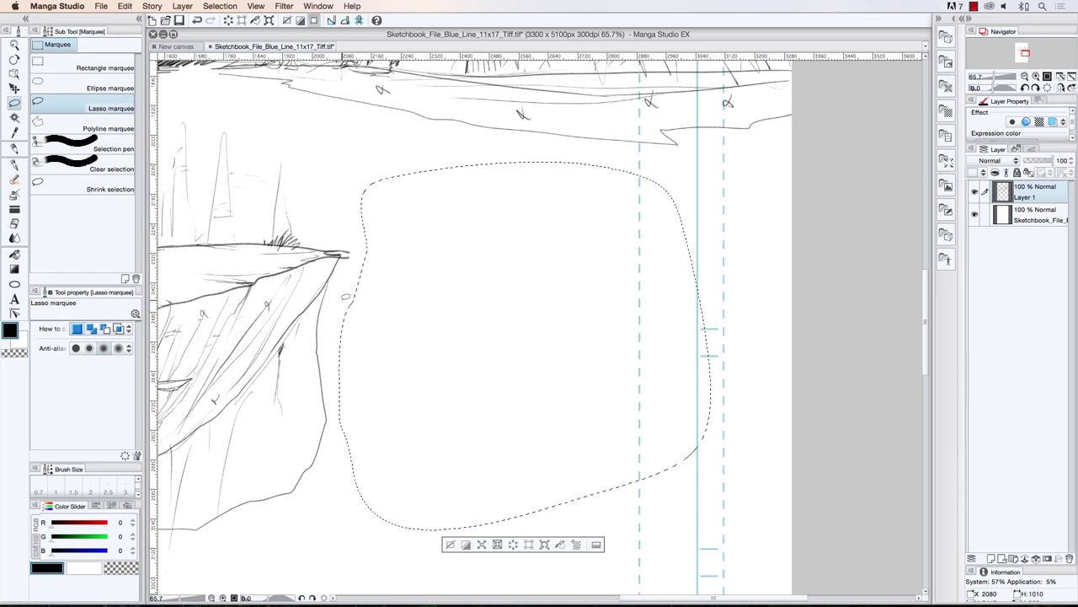
key(super+v)
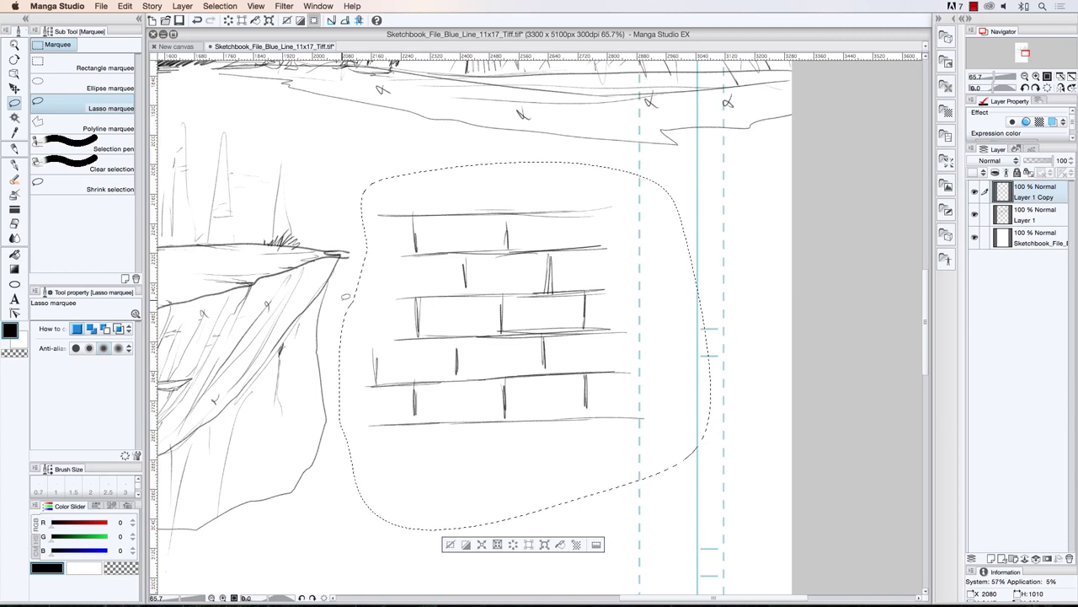
key(Delete)
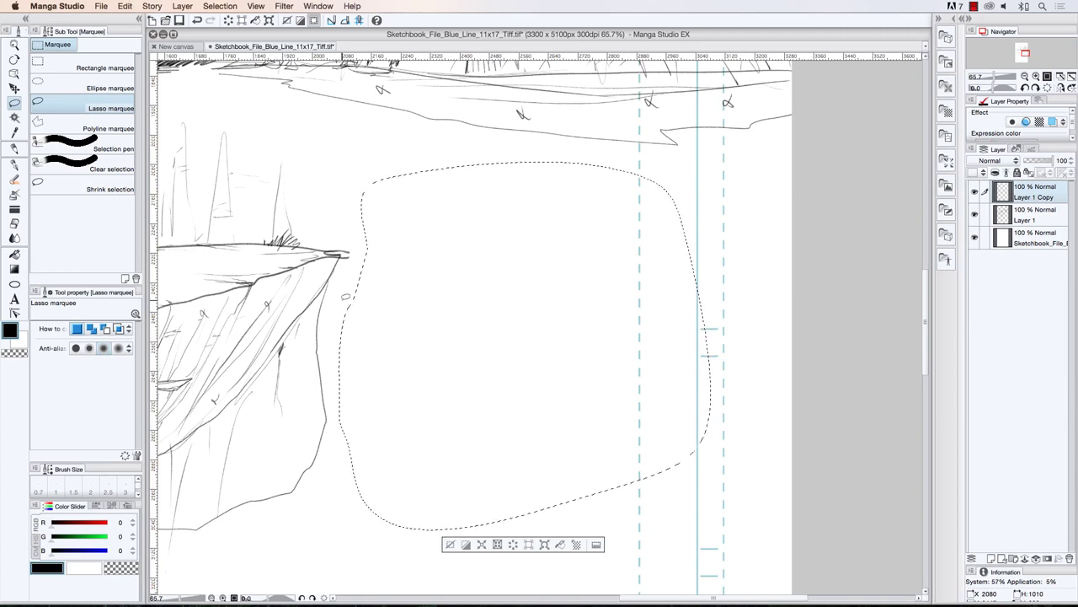
key(super+v)
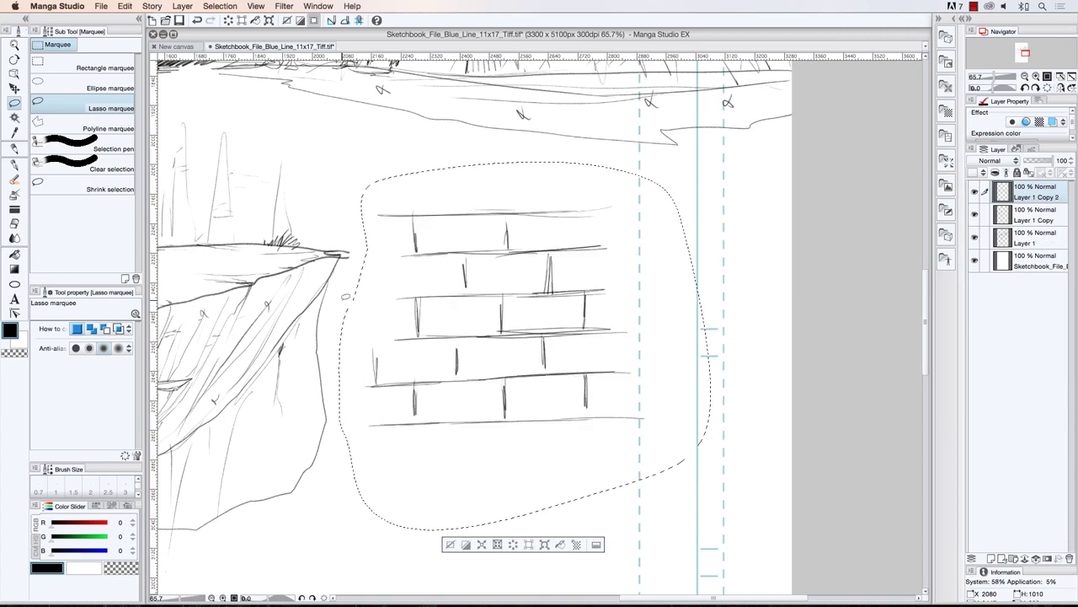
key(super+d)
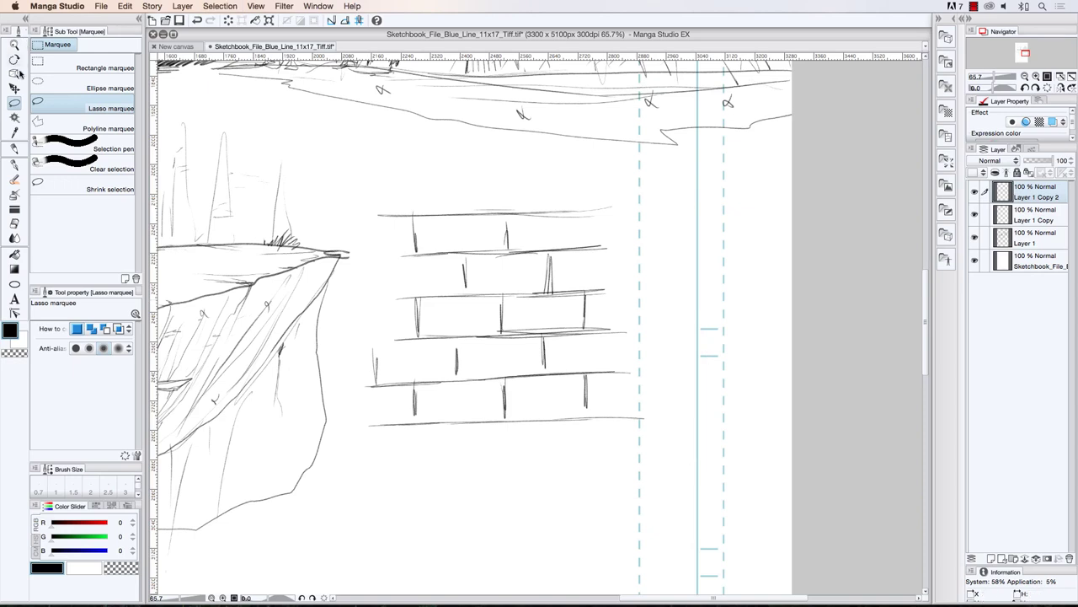
click(14, 88)
drag(420, 299, 440, 315)
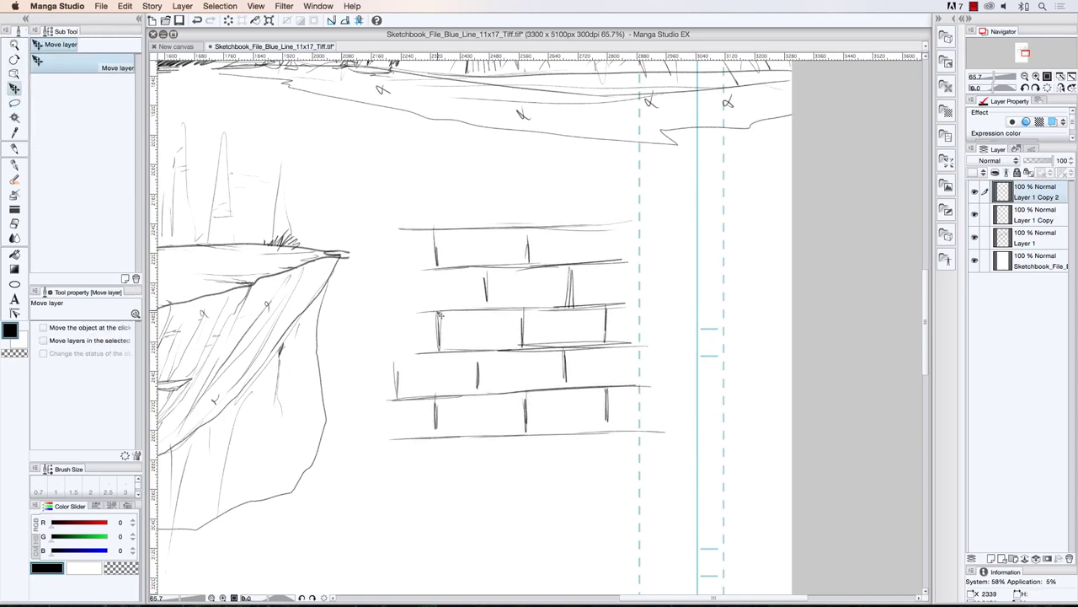
- Try skewing the brick pattern into perspective with Free Transform by moving its sides and left corners, and cancel the transformation
click(124, 6)
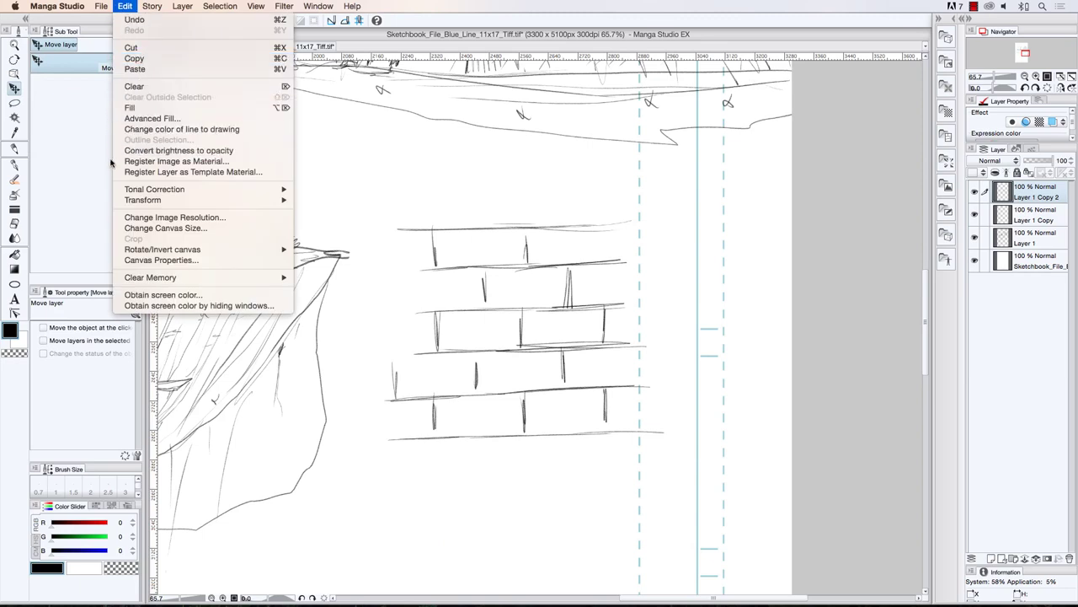
mouse_move(221, 202)
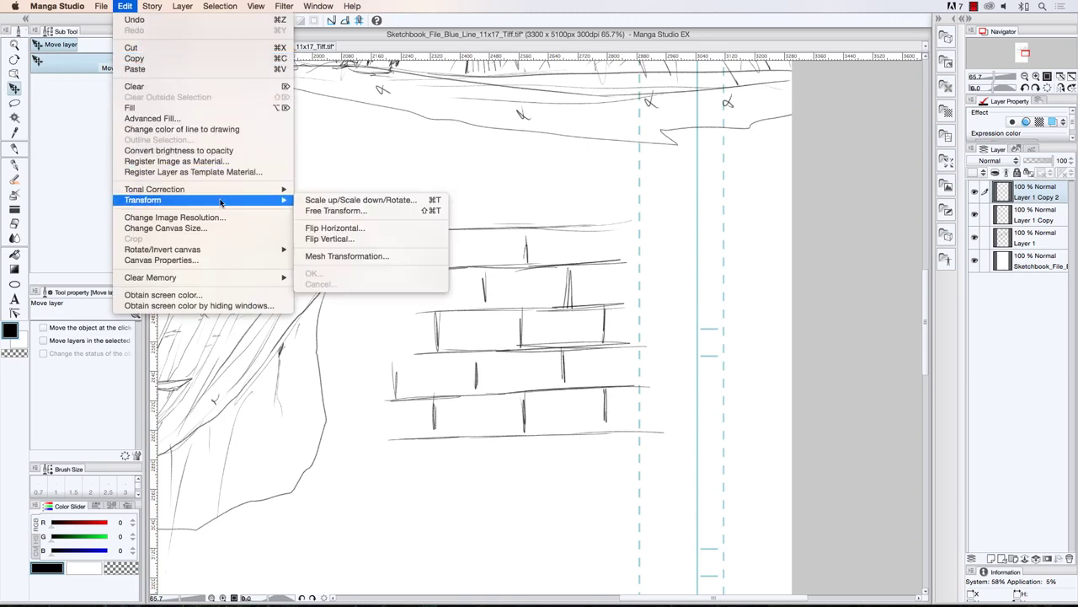
click(312, 211)
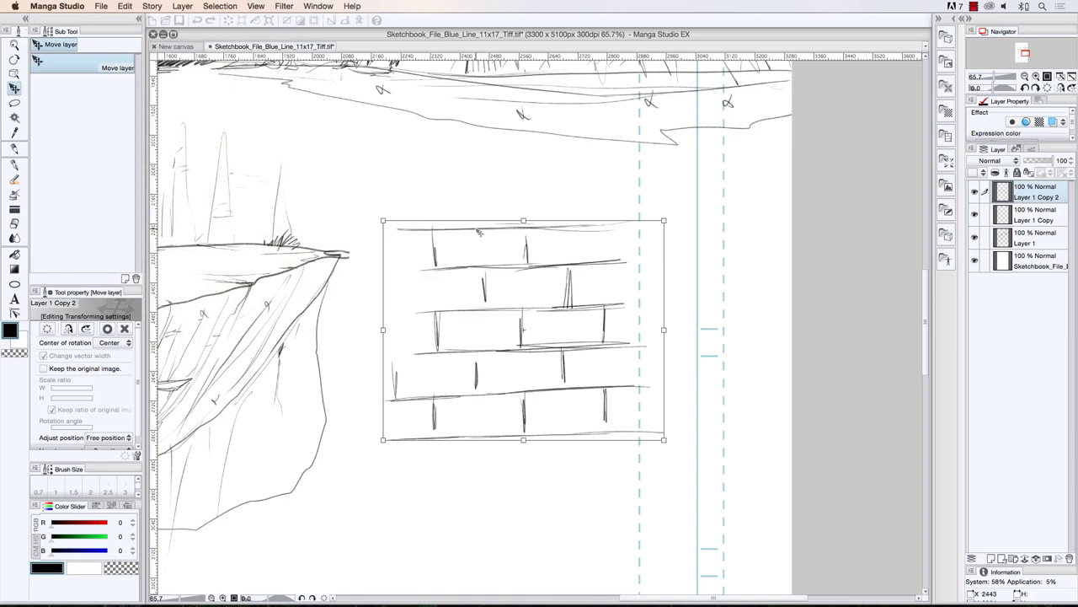
mouse_move(383, 329)
mouse_down()
mouse_move(428, 352)
mouse_move(431, 381)
mouse_move(397, 415)
mouse_up()
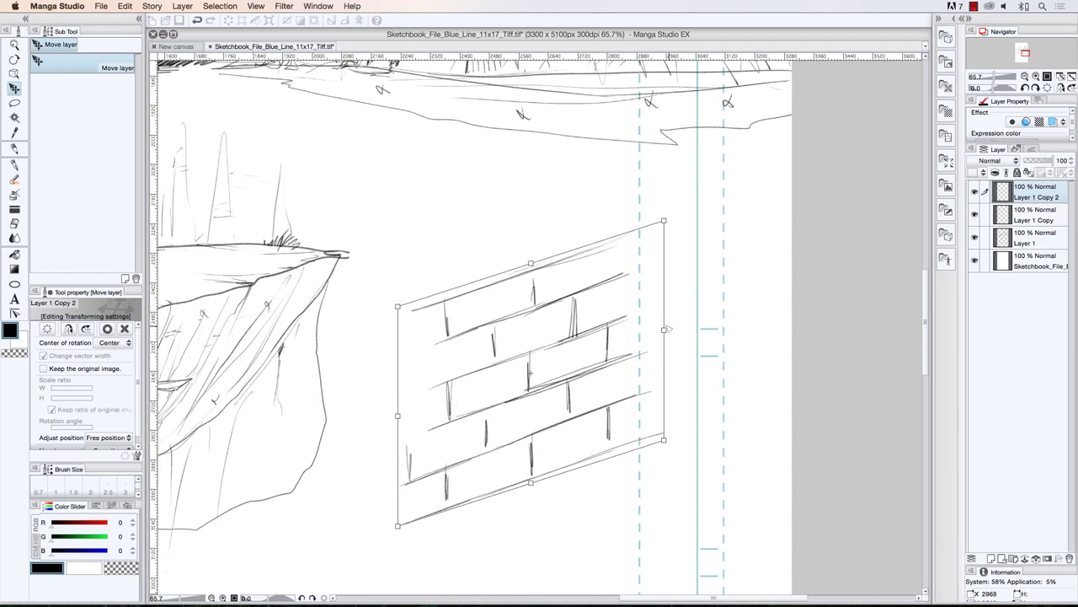
drag(666, 329, 661, 302)
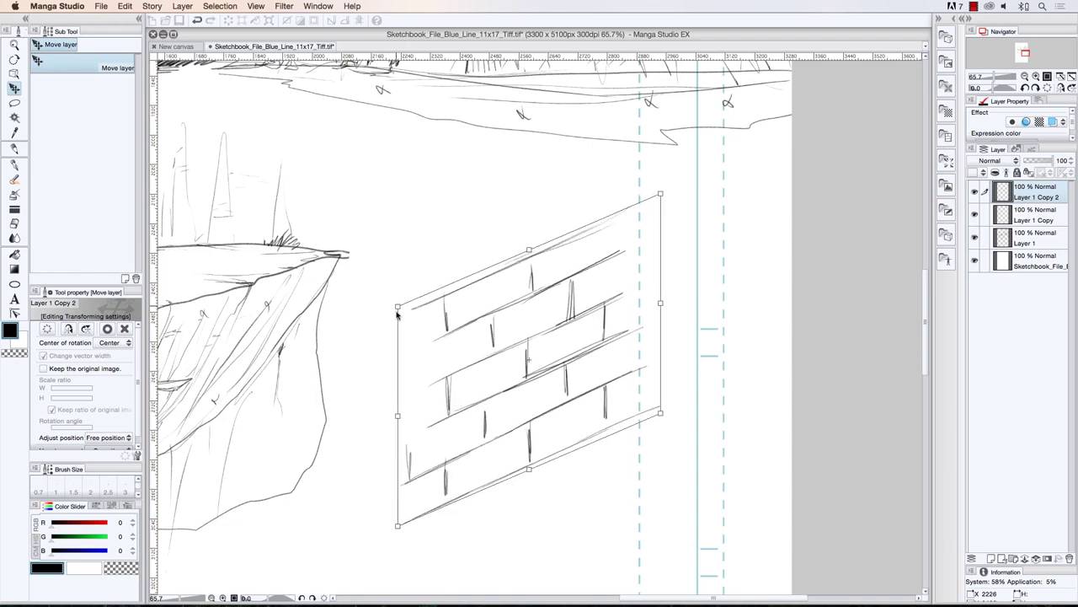
mouse_move(398, 310)
mouse_down()
mouse_move(348, 166)
mouse_move(321, 133)
mouse_up()
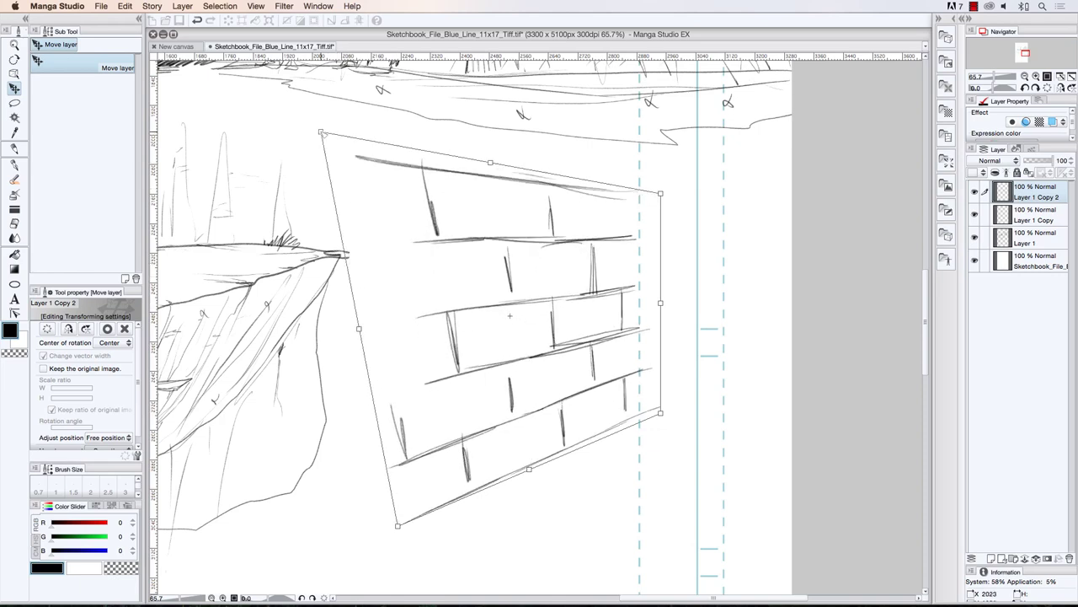
mouse_move(399, 525)
mouse_down()
mouse_move(384, 583)
mouse_move(391, 460)
mouse_up()
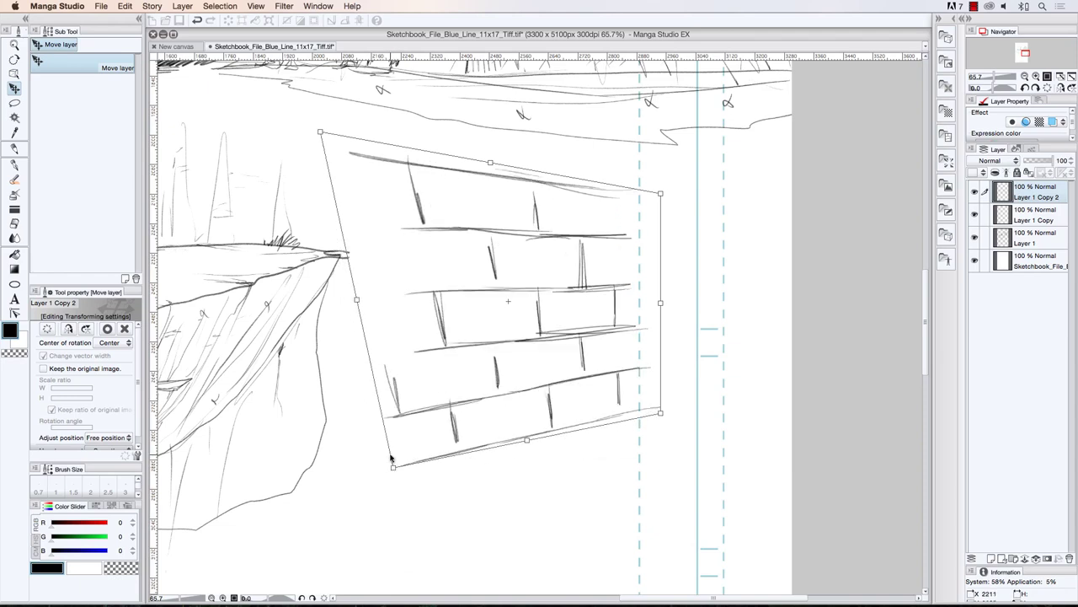
key(Escape)
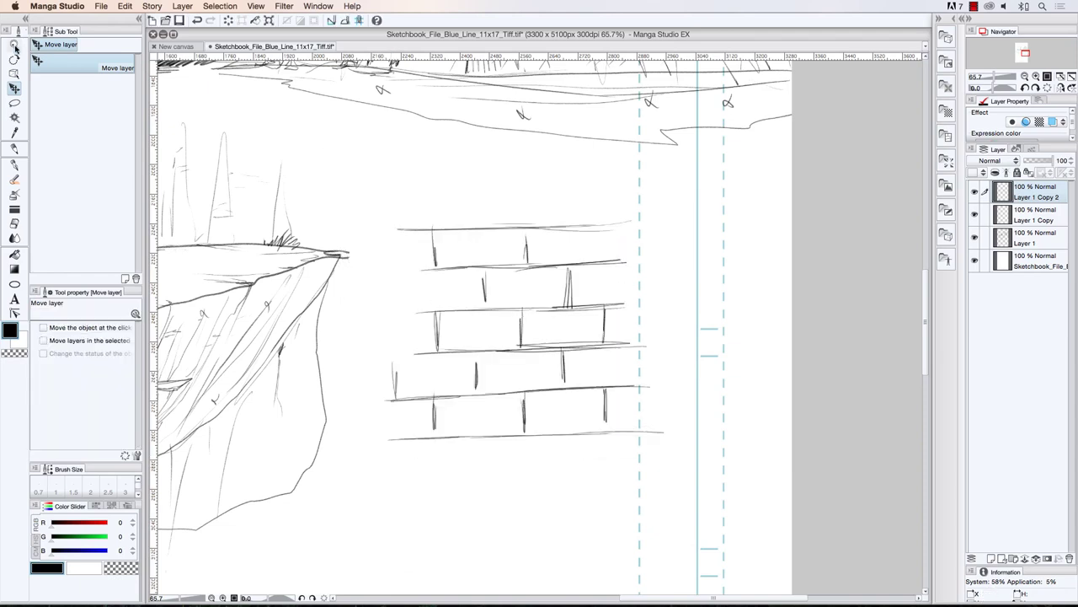
- Nudge the brick pattern slightly down and double its horizontal joint lines with the Rough pencil, extending some at the left
drag(476, 318, 471, 329)
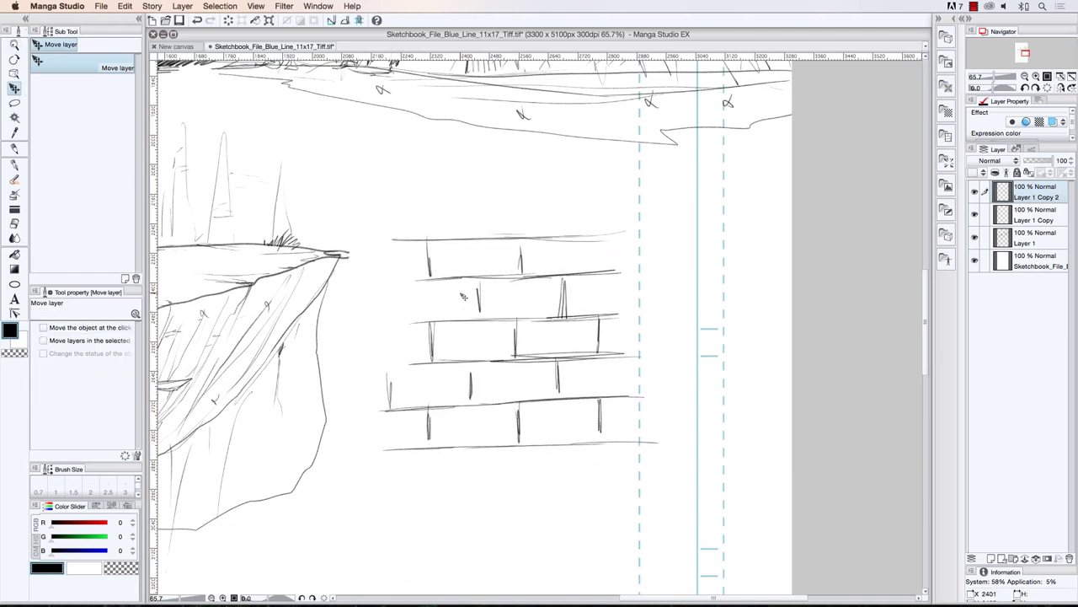
click(15, 149)
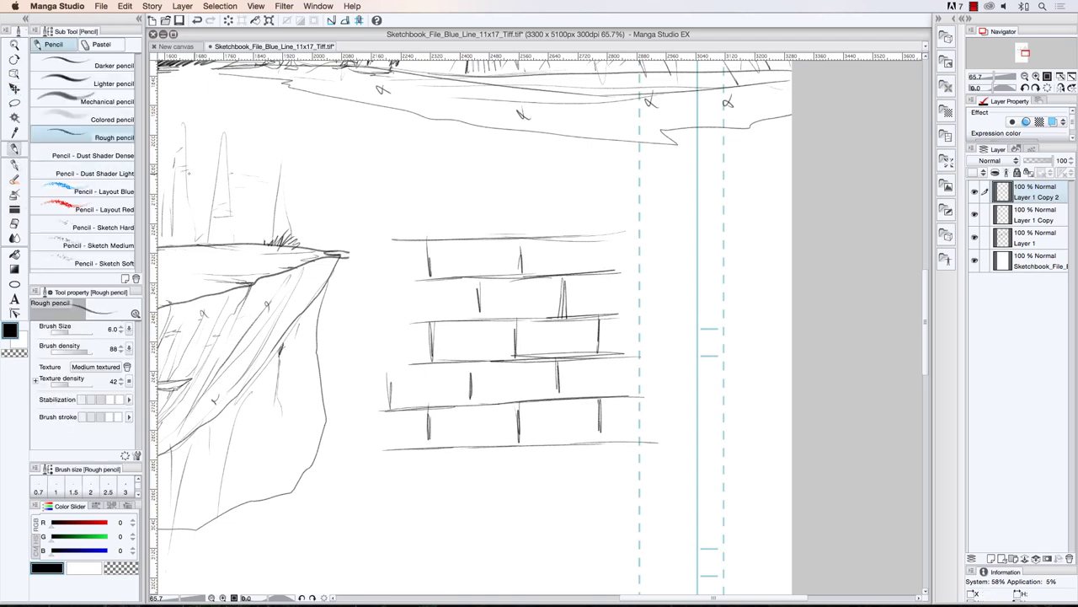
drag(620, 277, 418, 279)
mouse_move(504, 320)
mouse_down()
mouse_move(436, 320)
mouse_move(518, 320)
mouse_move(422, 324)
mouse_move(630, 320)
mouse_up()
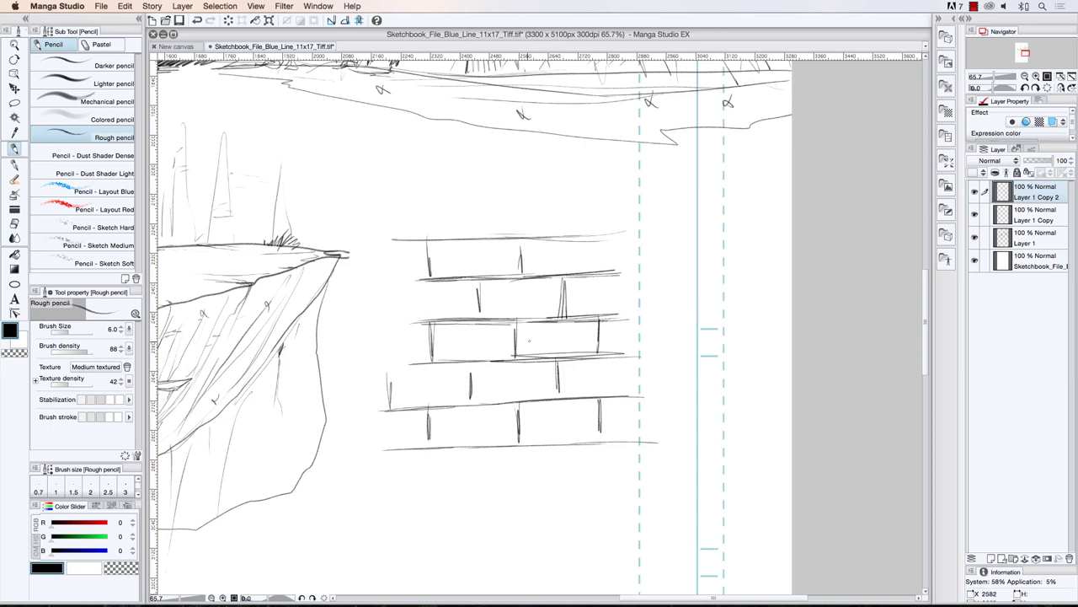
drag(612, 359, 403, 363)
drag(438, 321, 391, 320)
drag(432, 279, 391, 279)
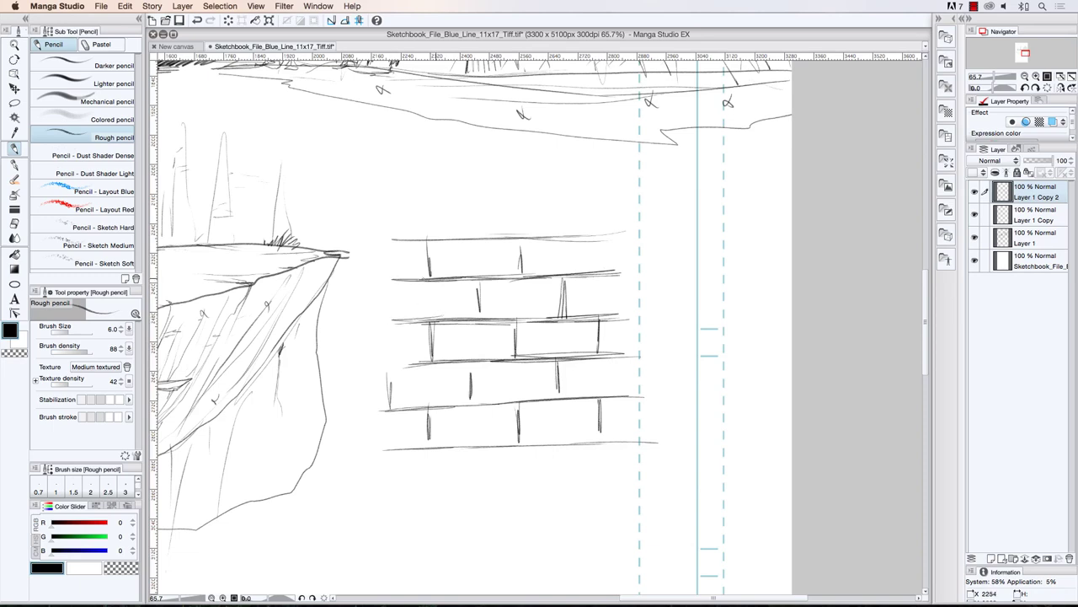
drag(395, 241, 615, 243)
- Draw a diagonal shadow edge across the brick pattern and fill the lower-left area beneath it with vertical hatching lines
drag(383, 290, 556, 455)
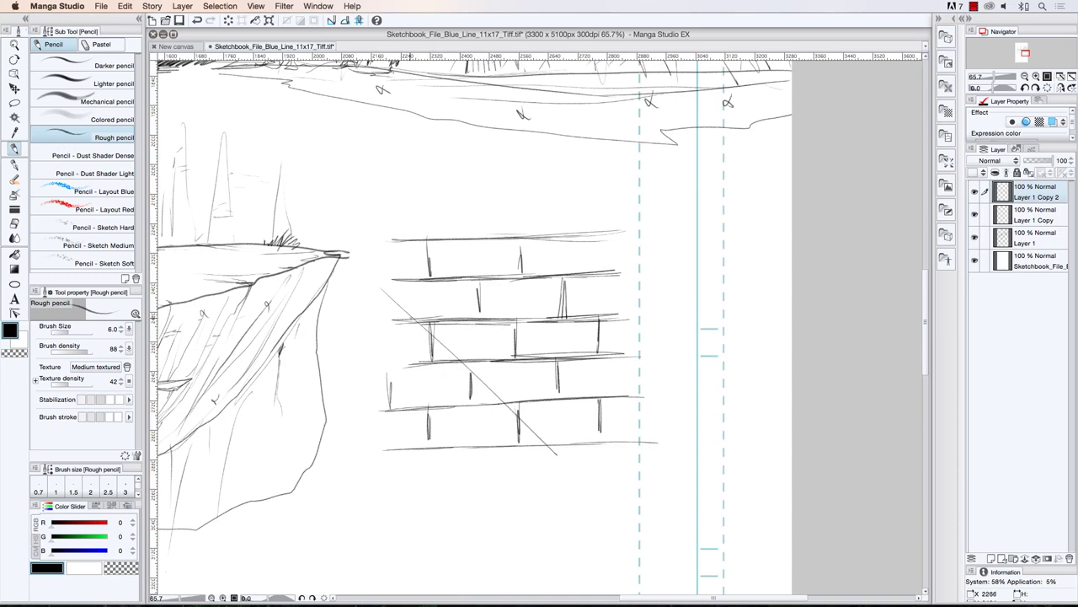
drag(383, 290, 397, 406)
drag(396, 303, 412, 433)
drag(410, 326, 420, 445)
drag(426, 334, 433, 445)
drag(438, 347, 442, 444)
drag(443, 346, 449, 445)
drag(451, 364, 452, 442)
drag(456, 371, 462, 443)
mouse_move(469, 380)
mouse_down()
mouse_move(469, 436)
mouse_move(475, 423)
mouse_up()
drag(483, 381, 492, 440)
drag(500, 404, 507, 438)
drag(514, 411, 514, 436)
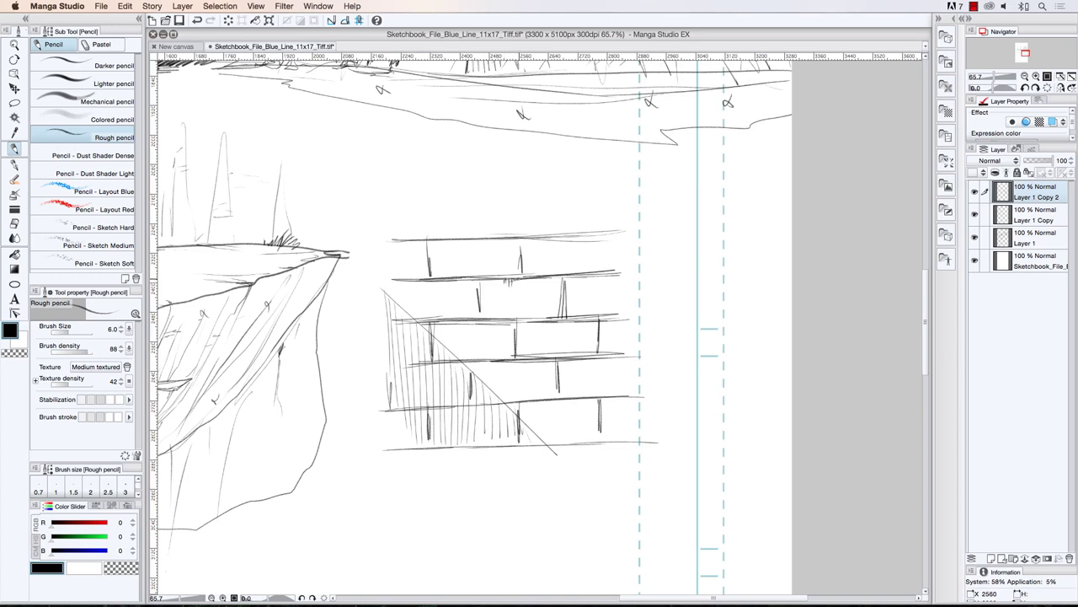
- Darken the joints of the upper brick courses, add hatching beneath them, and close the top-right brick with a vertical joint
mouse_move(535, 275)
mouse_down()
mouse_move(563, 286)
mouse_move(564, 314)
mouse_move(563, 304)
mouse_up()
mouse_move(479, 307)
mouse_down()
mouse_move(481, 318)
mouse_move(478, 279)
mouse_up()
mouse_move(532, 320)
mouse_down()
mouse_move(552, 321)
mouse_move(516, 322)
mouse_move(635, 320)
mouse_up()
drag(588, 275, 635, 271)
drag(598, 236, 518, 235)
drag(607, 229, 605, 272)
mouse_move(604, 236)
mouse_down()
mouse_move(603, 273)
mouse_move(575, 291)
mouse_up()
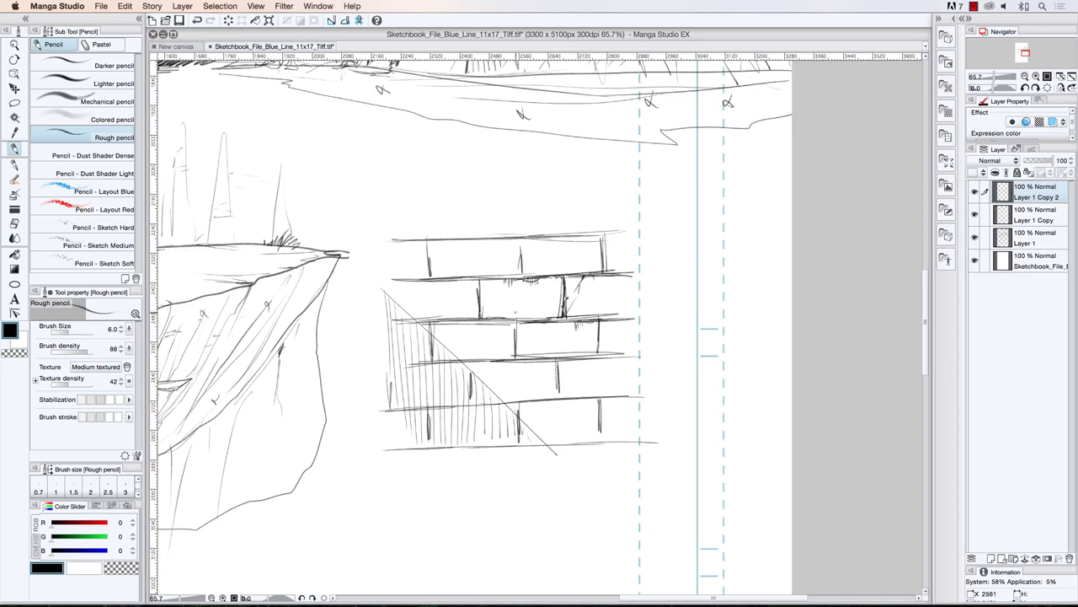
- Add short hatch marks in the corners of the middle brick in the second course
drag(481, 281, 486, 290)
drag(553, 278, 559, 286)
drag(555, 278, 560, 288)
drag(486, 309, 483, 317)
drag(492, 310, 488, 316)
drag(553, 311, 556, 320)
- Darken the outline of the middle brick in the top course and add hatch marks and cracks along its edges
mouse_move(523, 264)
mouse_down()
mouse_move(520, 278)
mouse_move(519, 266)
mouse_up()
drag(429, 237, 428, 272)
mouse_move(429, 242)
mouse_down()
mouse_move(429, 256)
mouse_move(442, 238)
mouse_move(471, 240)
mouse_up()
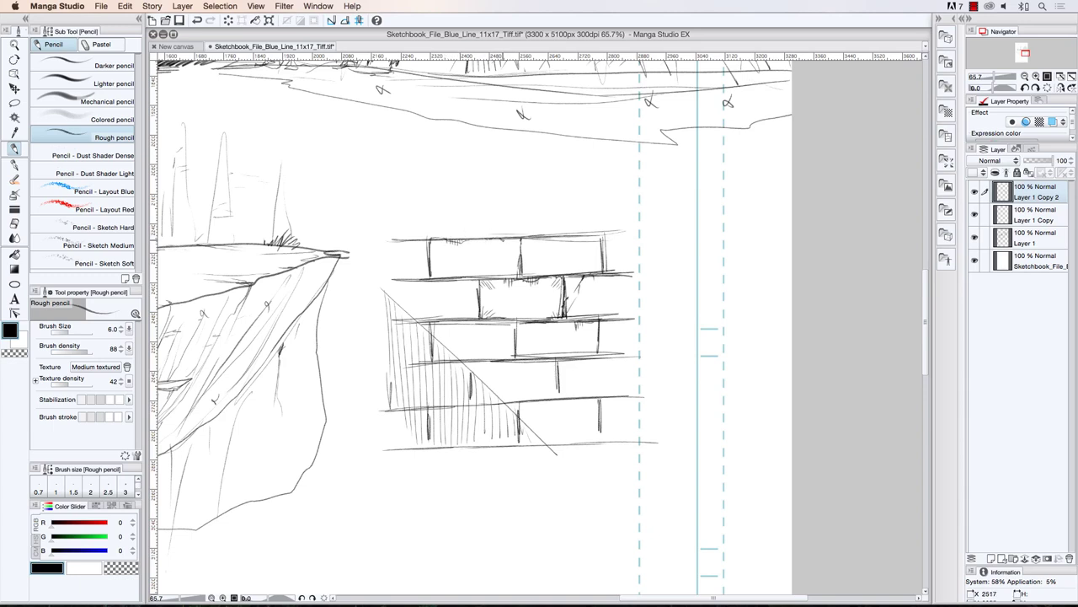
mouse_move(503, 238)
mouse_down()
mouse_move(522, 254)
mouse_move(472, 276)
mouse_up()
- Add cracks and edge hatching to the third- and fourth-course bricks and to the left brick of the second course
mouse_move(509, 335)
mouse_down()
mouse_move(504, 352)
mouse_move(543, 357)
mouse_up()
drag(547, 347, 534, 398)
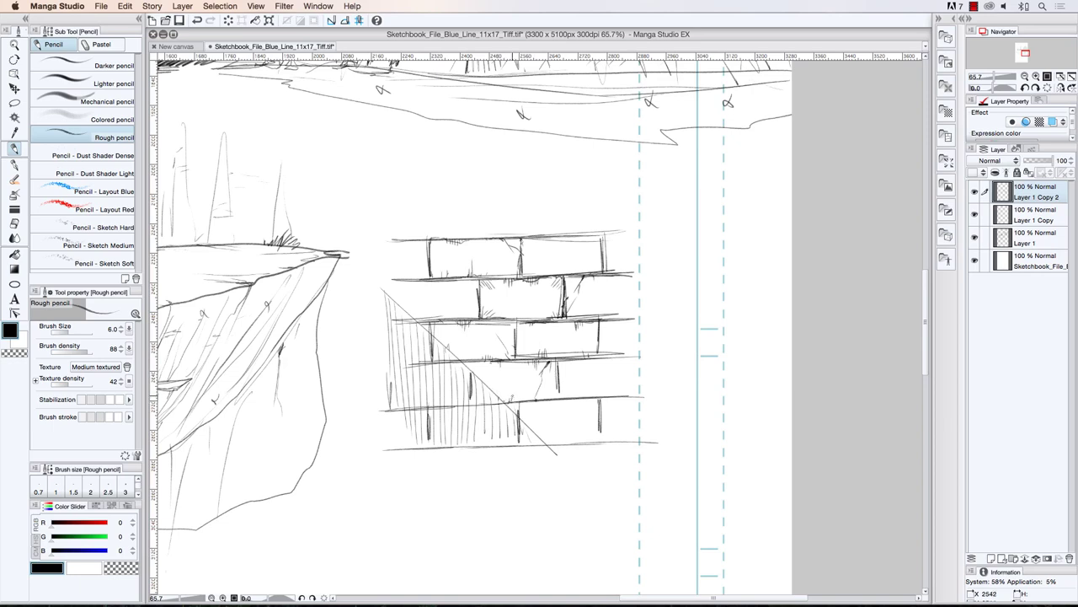
drag(510, 400, 521, 397)
drag(557, 381, 556, 399)
mouse_move(444, 280)
mouse_down()
mouse_move(467, 303)
mouse_move(477, 299)
mouse_move(449, 280)
mouse_move(395, 278)
mouse_move(451, 277)
mouse_move(420, 296)
mouse_move(421, 322)
mouse_up()
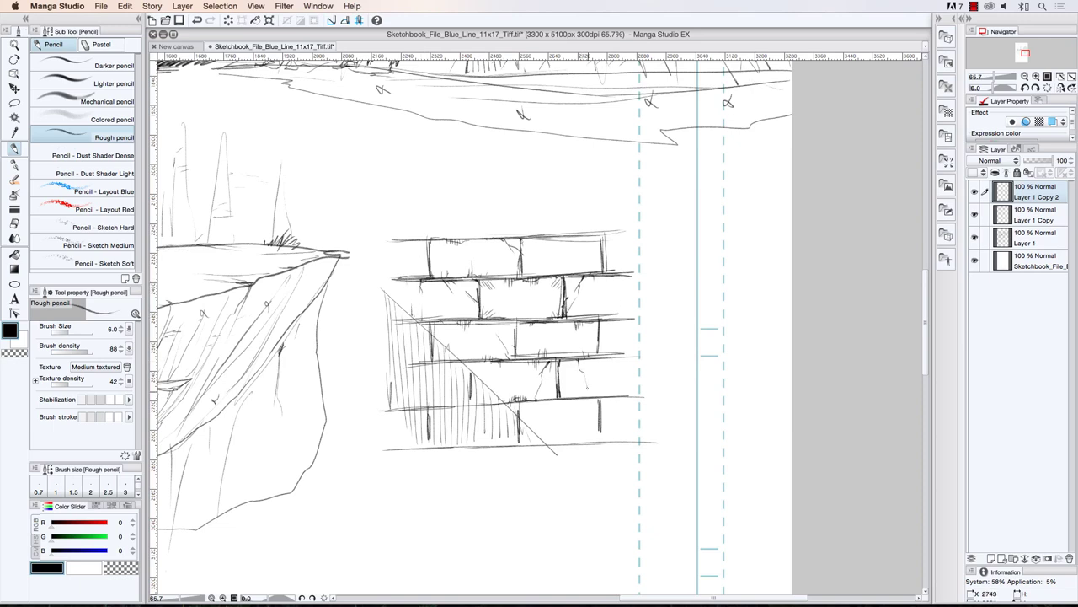
- Add cracks and hatch marks to the right-hand bricks of the two bottom courses and darken the joints around them
drag(587, 388, 589, 394)
drag(585, 371, 590, 361)
drag(611, 394, 615, 383)
mouse_move(599, 399)
mouse_down()
mouse_move(539, 401)
mouse_move(647, 400)
mouse_up()
mouse_move(573, 398)
mouse_down()
mouse_move(577, 439)
mouse_move(598, 416)
mouse_up()
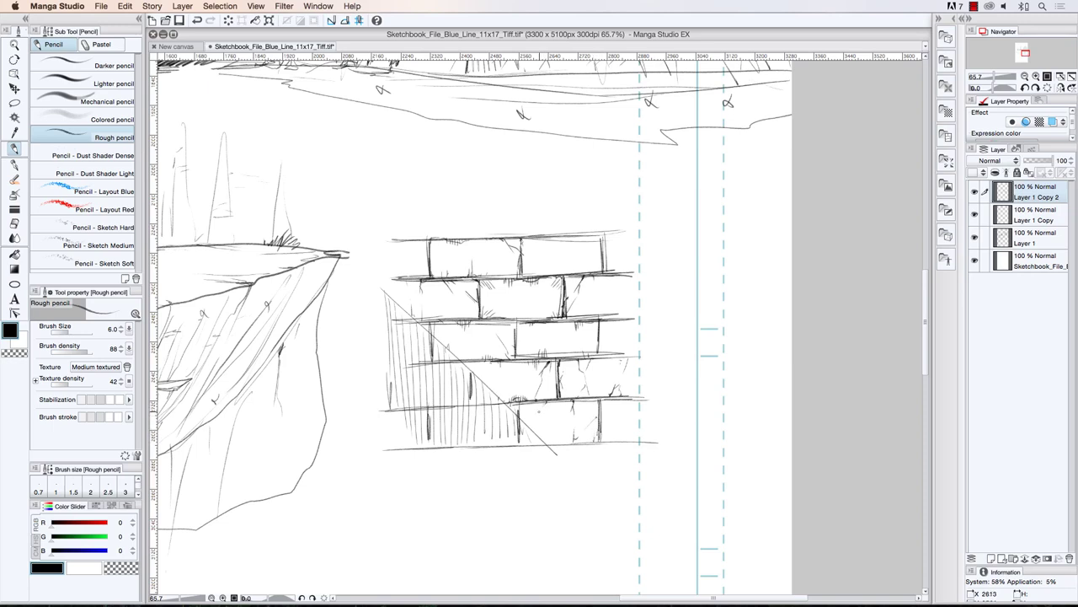
drag(543, 403, 532, 443)
drag(592, 400, 525, 405)
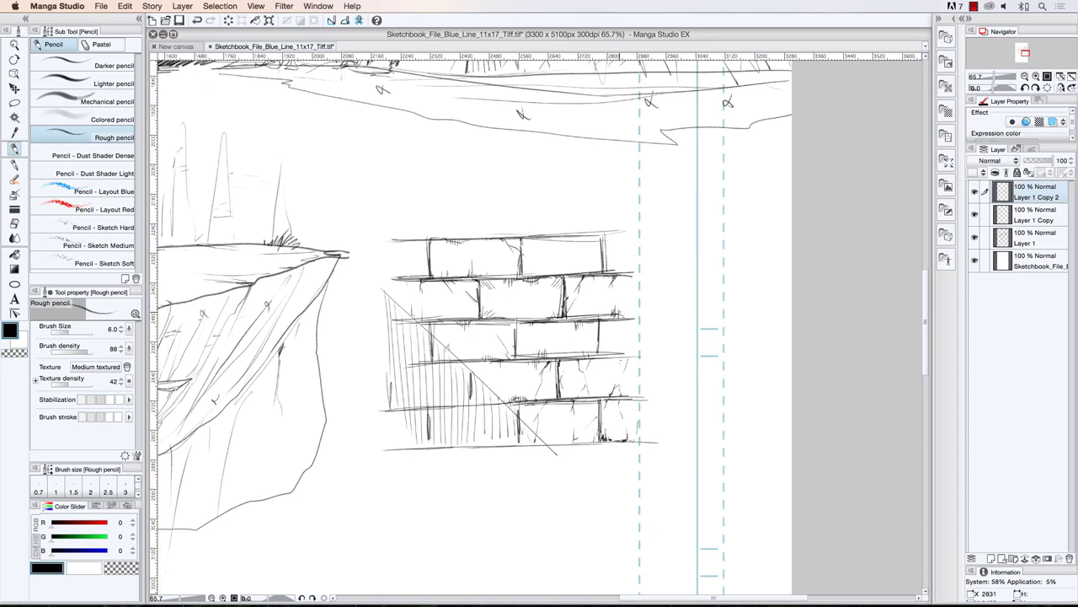
- Darken the third-course joints and the fourth course's left vertical joint, and hatch the corner of the third-course right brick
drag(613, 315, 432, 324)
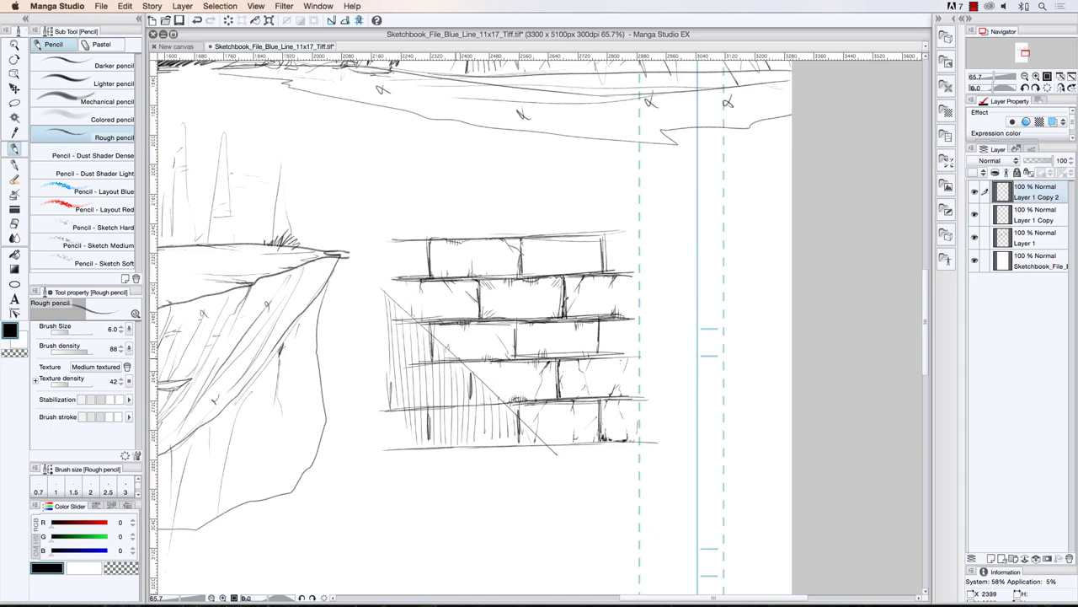
mouse_move(480, 360)
mouse_down()
mouse_move(400, 364)
mouse_move(470, 373)
mouse_move(472, 404)
mouse_move(448, 405)
mouse_up()
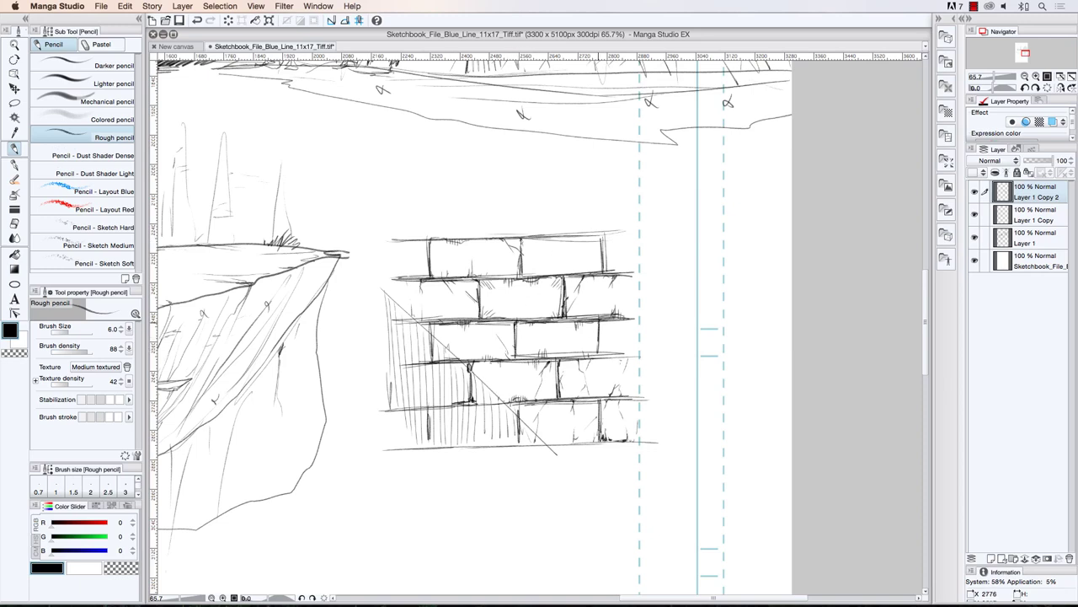
drag(599, 323, 599, 358)
mouse_move(531, 323)
mouse_down()
mouse_move(513, 323)
mouse_move(517, 333)
mouse_up()
- Darken the lower edge of the third course's right brick and outline its left brick with the Rough pencil
key(slash)
click(533, 320)
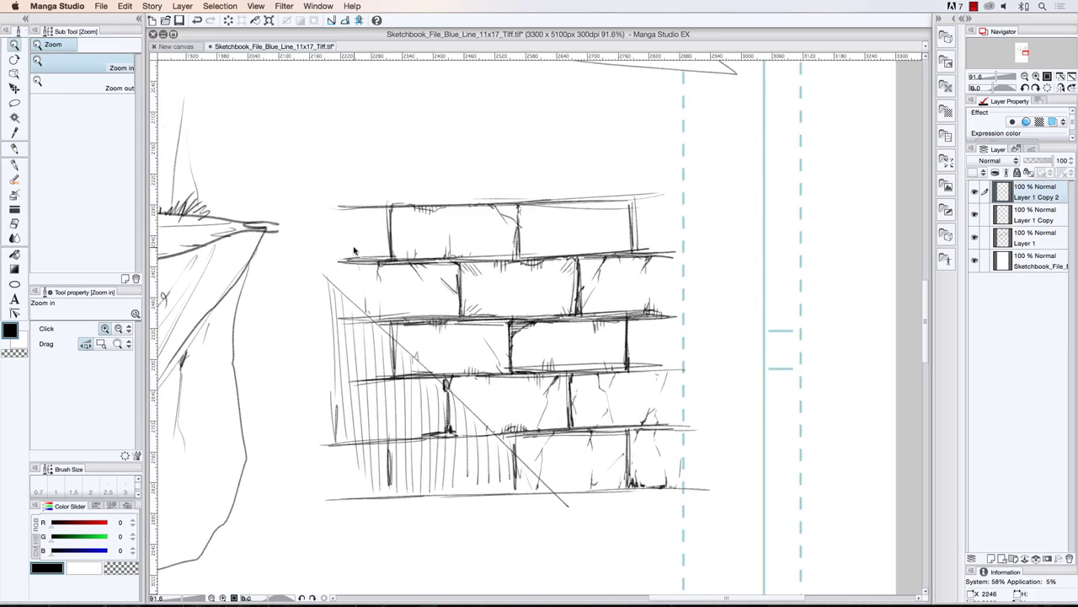
click(14, 149)
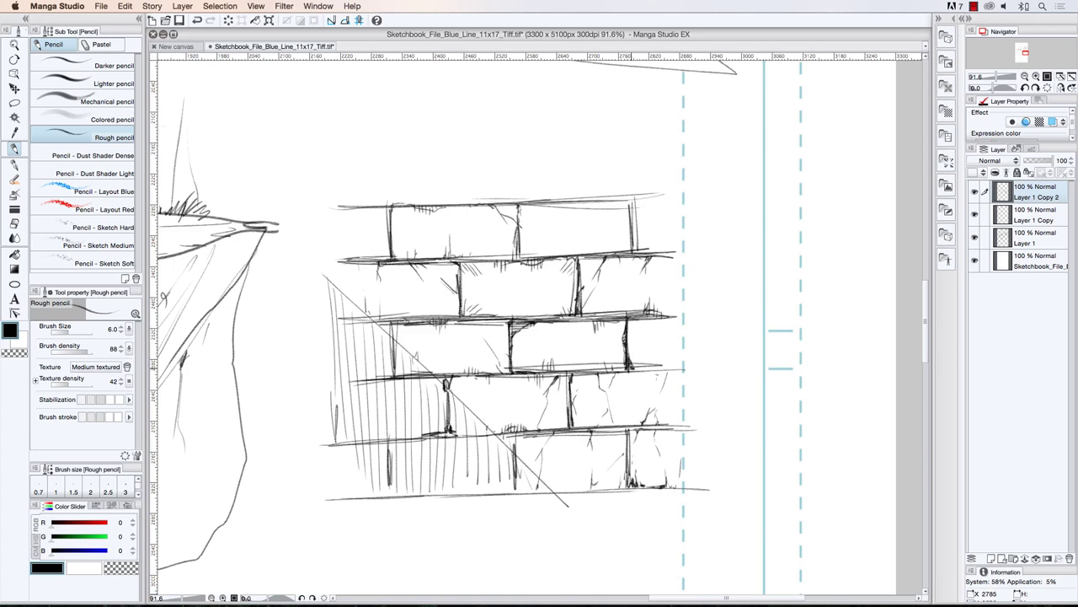
drag(630, 368, 654, 368)
mouse_move(630, 370)
mouse_down()
mouse_move(593, 374)
mouse_move(670, 372)
mouse_move(581, 375)
mouse_up()
mouse_move(395, 321)
mouse_down()
mouse_move(403, 376)
mouse_move(394, 372)
mouse_up()
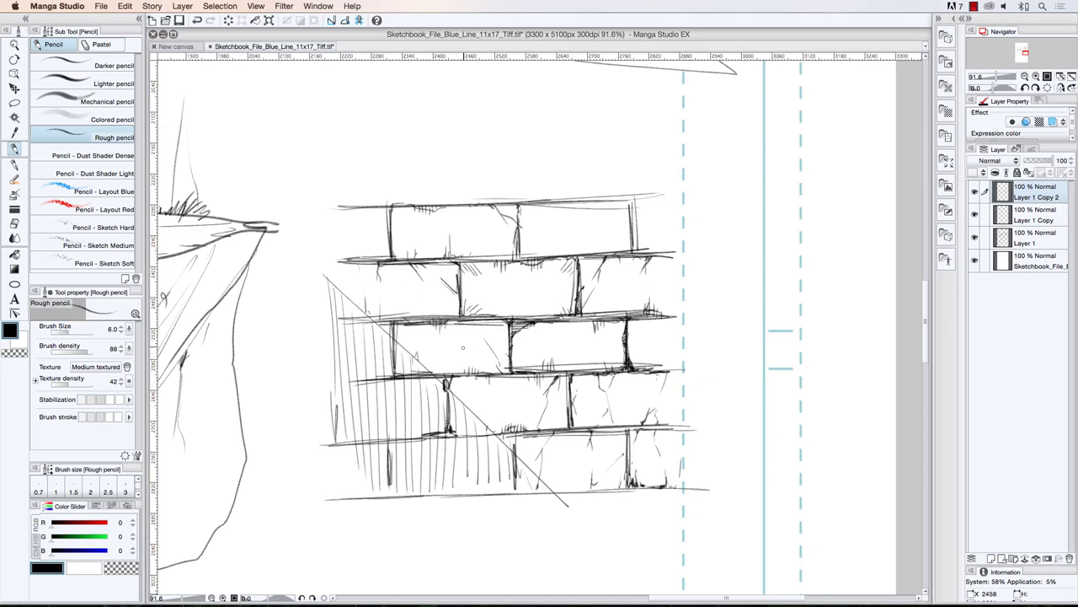
drag(476, 321, 488, 323)
- Outline the top-right brick with darker, chipped edges and hatching, and darken the edge of the brick at the top left
mouse_move(515, 206)
mouse_down()
mouse_move(519, 259)
mouse_move(527, 205)
mouse_move(634, 202)
mouse_move(632, 252)
mouse_up()
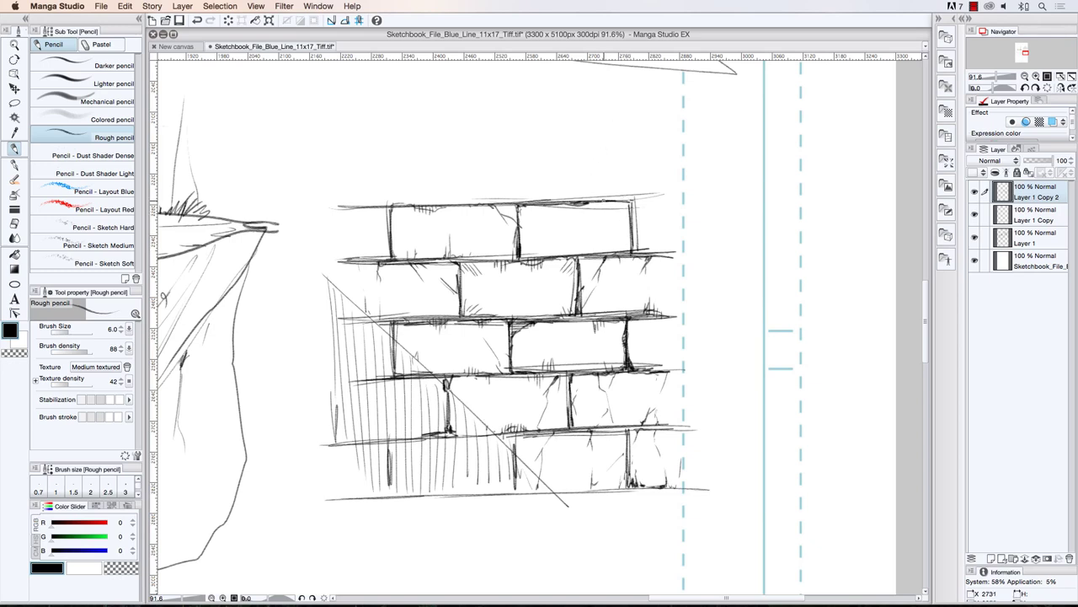
drag(611, 202, 608, 203)
mouse_move(546, 253)
mouse_down()
mouse_move(610, 251)
mouse_move(628, 227)
mouse_move(623, 249)
mouse_up()
drag(537, 204, 533, 222)
mouse_move(388, 205)
mouse_down()
mouse_move(387, 263)
mouse_move(385, 238)
mouse_move(369, 263)
mouse_move(357, 261)
mouse_move(361, 213)
mouse_up()
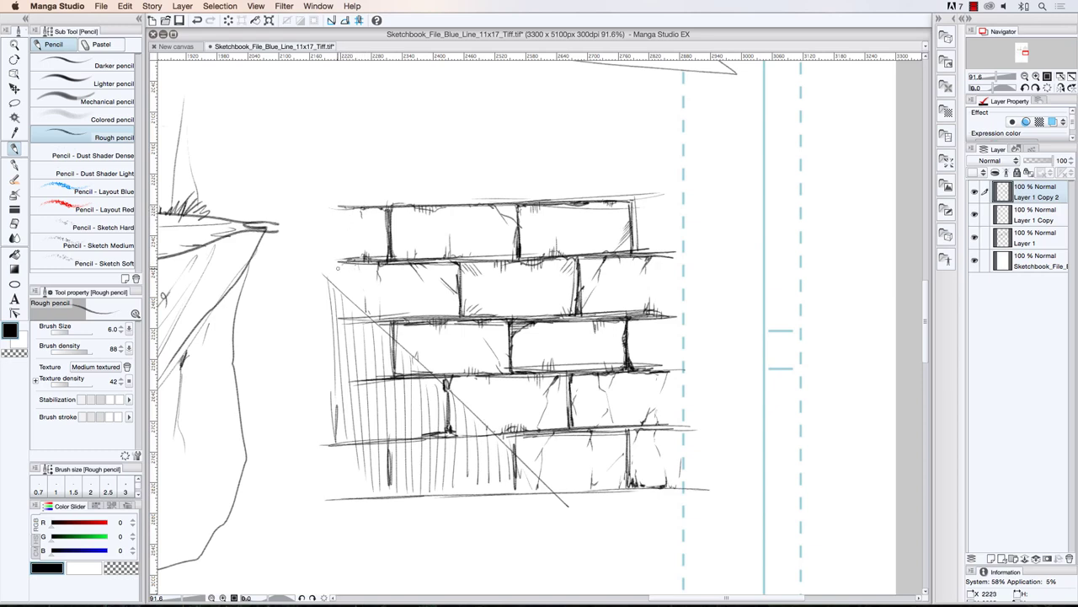
- Add short hatch marks along the left-hand joints and darken the base and corners of the bottom course's middle brick
drag(417, 306, 425, 317)
drag(412, 377, 416, 385)
drag(419, 377, 425, 384)
mouse_move(422, 436)
mouse_down()
mouse_move(526, 436)
mouse_move(513, 494)
mouse_move(602, 490)
mouse_move(597, 481)
mouse_up()
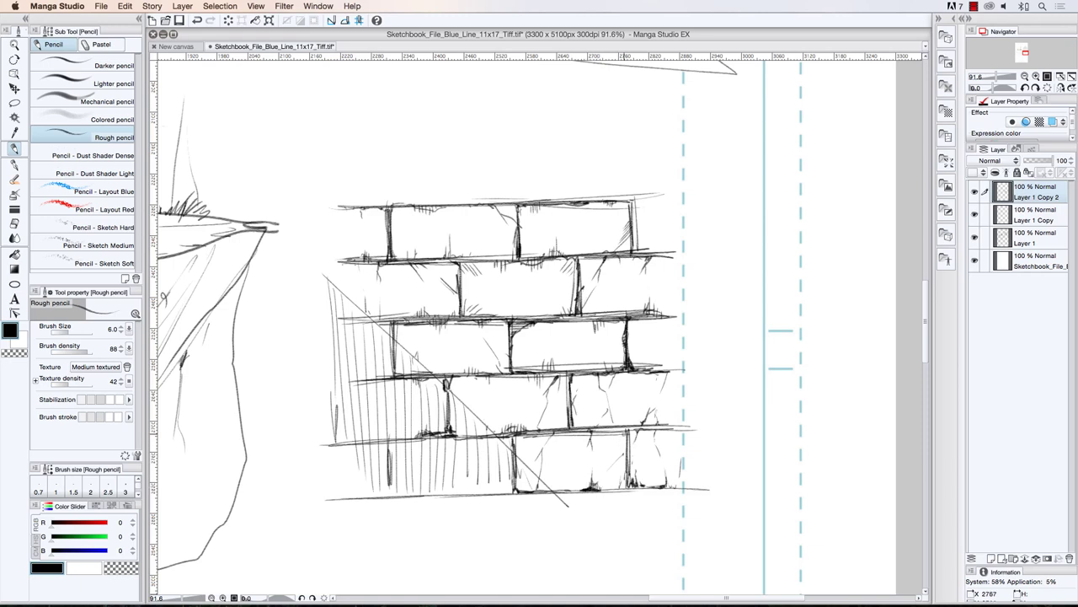
- Thicken the horizontal joint above the bottom course, its vertical joints, and parts of the joints around the third course
mouse_move(627, 432)
mouse_down()
mouse_move(629, 444)
mouse_move(605, 431)
mouse_up()
mouse_move(605, 430)
mouse_down()
mouse_move(630, 429)
mouse_move(597, 430)
mouse_up()
mouse_move(602, 430)
mouse_down()
mouse_move(548, 431)
mouse_move(674, 428)
mouse_up()
drag(599, 430, 630, 431)
drag(628, 432, 594, 432)
mouse_move(581, 429)
mouse_down()
mouse_move(512, 451)
mouse_move(511, 490)
mouse_up()
drag(508, 434, 505, 445)
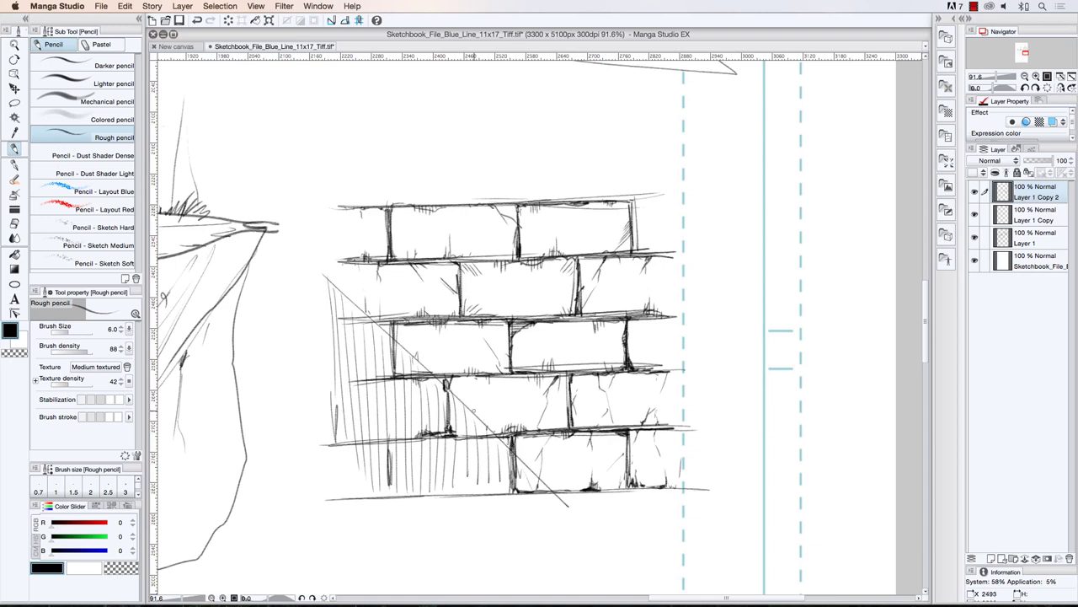
drag(388, 490, 384, 438)
mouse_move(605, 370)
mouse_down()
mouse_move(554, 370)
mouse_move(597, 371)
mouse_up()
drag(541, 319, 564, 317)
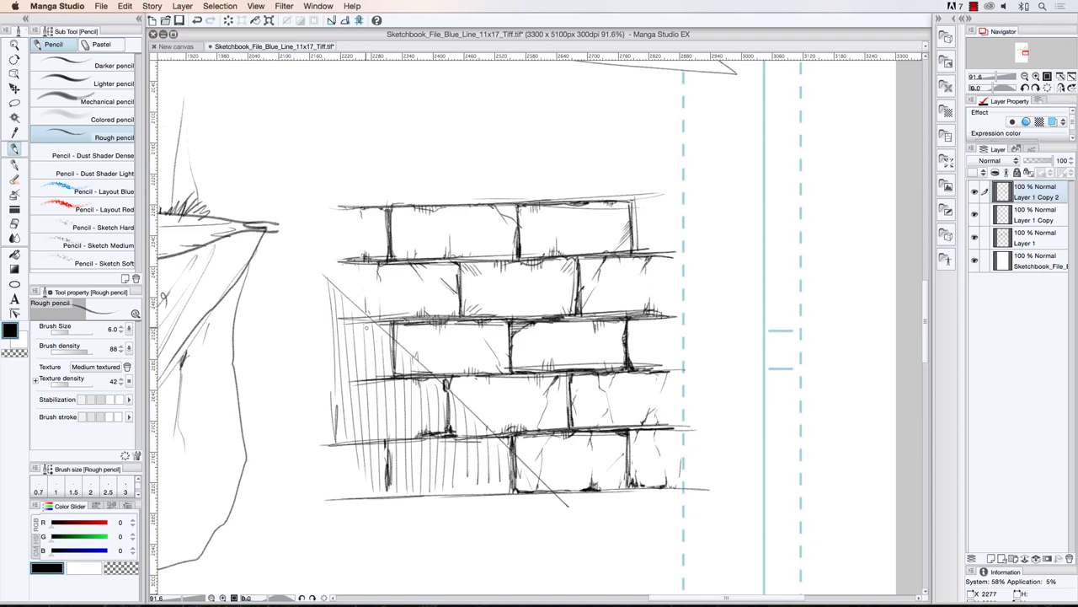
- Retrace the diagonal shadow edge and crosshatch the upper part of the shaded area on the brick pattern
drag(328, 282, 566, 501)
mouse_move(337, 324)
mouse_down()
mouse_move(374, 325)
mouse_move(389, 340)
mouse_move(391, 372)
mouse_move(346, 370)
mouse_move(342, 362)
mouse_move(385, 369)
mouse_move(391, 342)
mouse_move(404, 372)
mouse_move(429, 373)
mouse_move(411, 362)
mouse_move(419, 351)
mouse_move(427, 372)
mouse_up()
mouse_move(371, 318)
mouse_down()
mouse_move(330, 307)
mouse_move(364, 298)
mouse_move(335, 291)
mouse_move(336, 259)
mouse_move(301, 241)
mouse_up()
key(super+space)
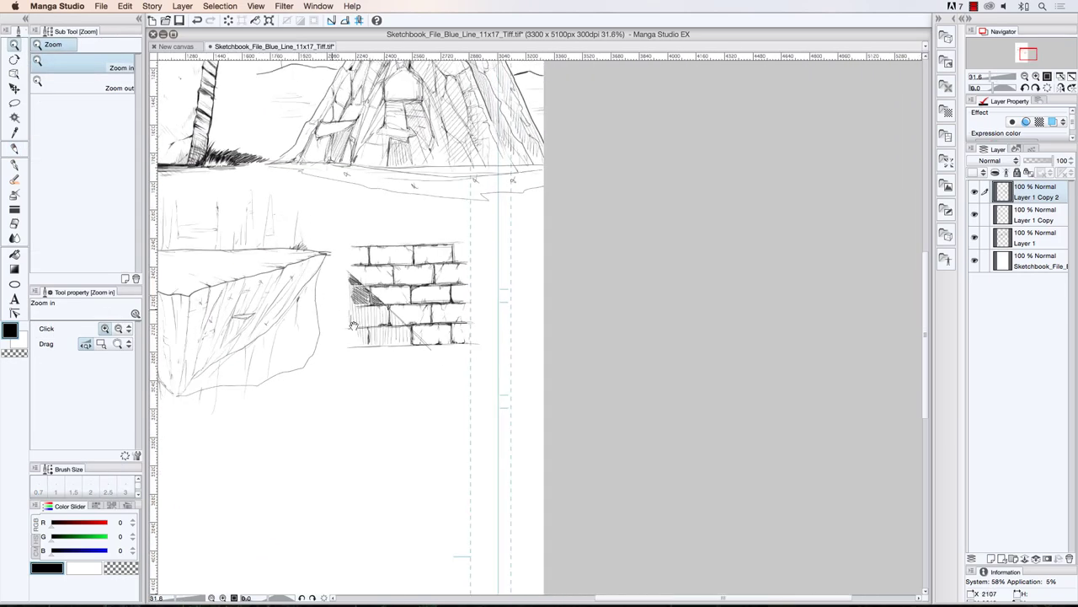
drag(354, 325, 555, 417)
drag(485, 160, 466, 152)
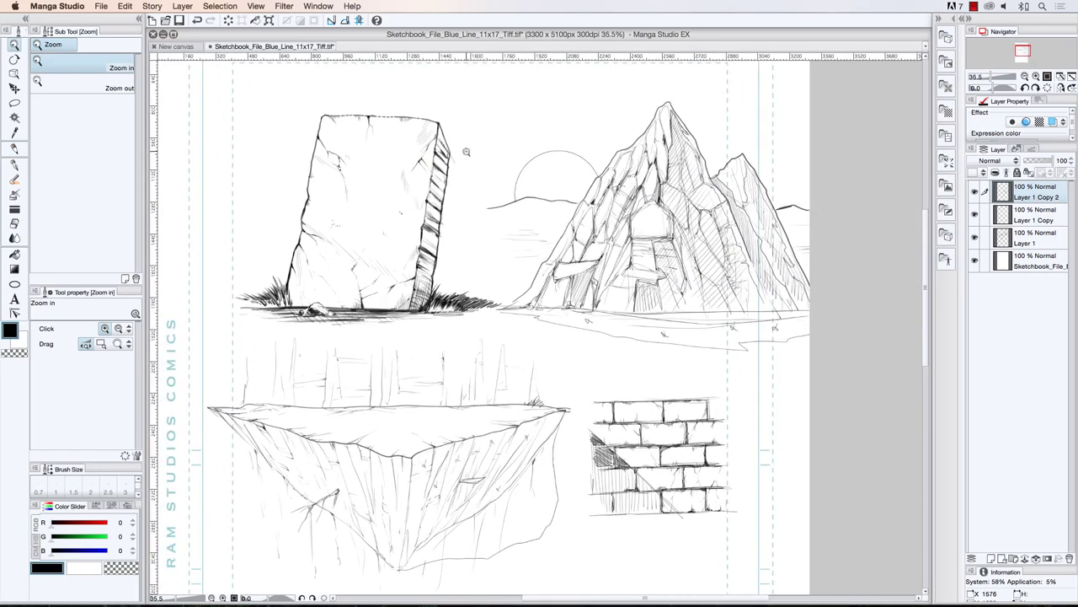
drag(365, 405, 399, 405)
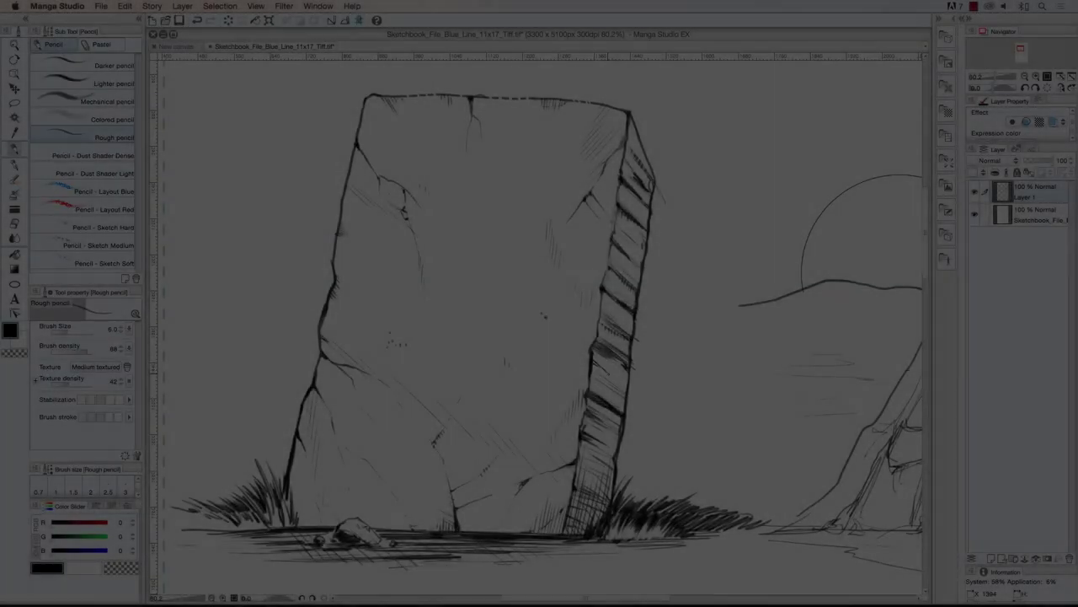
- Darken the hatching bands on the stone slab's narrow side face and crosshatch the face near the ground
drag(593, 373, 626, 392)
drag(604, 299, 635, 319)
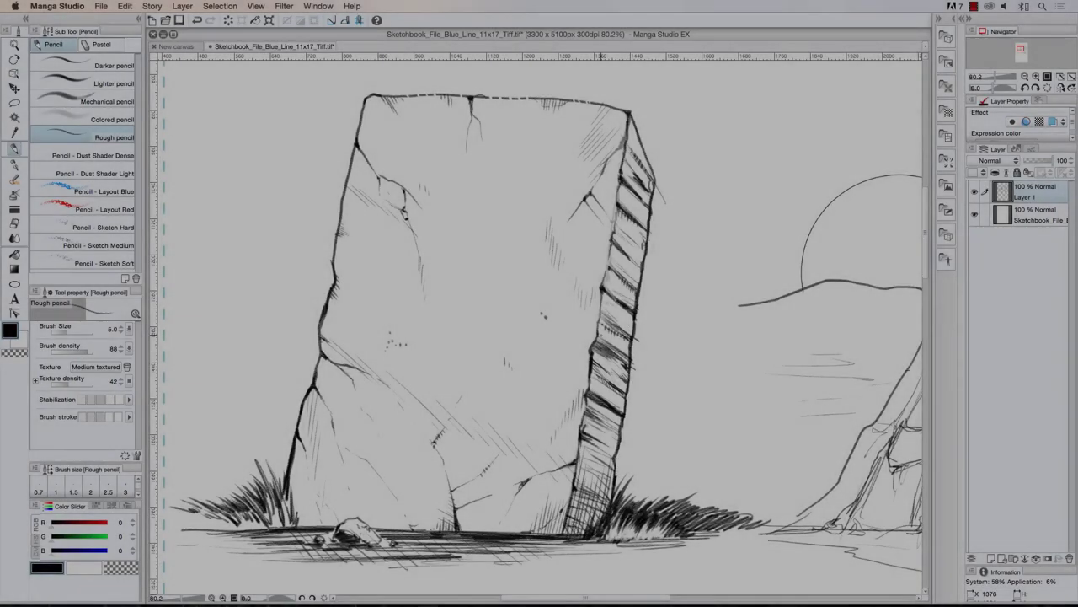
drag(610, 249, 641, 269)
drag(614, 216, 648, 242)
drag(617, 192, 650, 219)
drag(627, 127, 644, 153)
drag(581, 433, 616, 448)
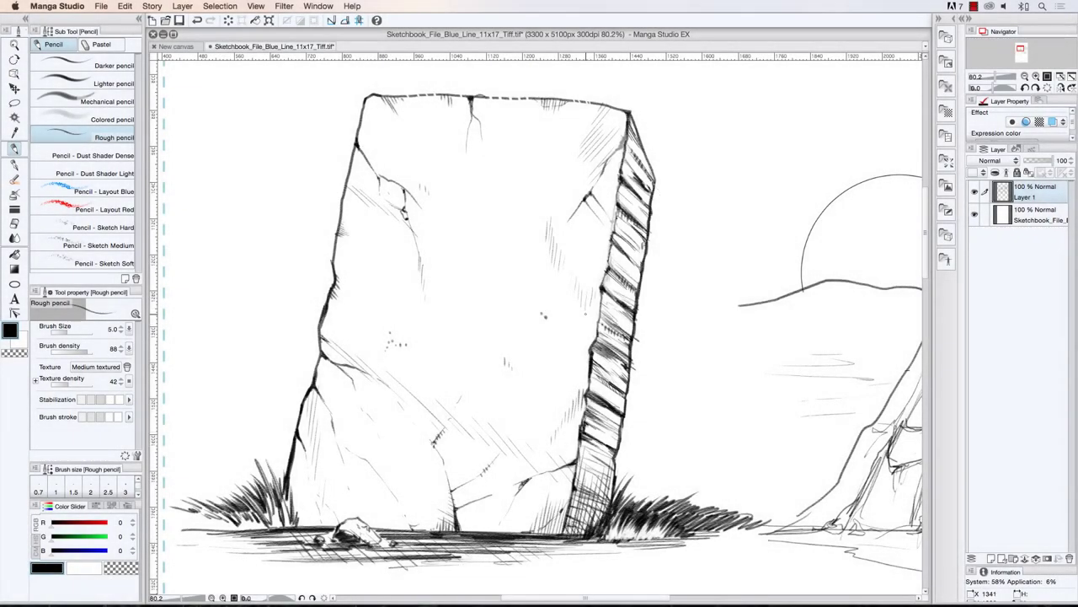
drag(576, 503, 565, 537)
mouse_move(590, 469)
mouse_down()
mouse_move(573, 537)
mouse_move(597, 525)
mouse_up()
- Add cracks, chips and light hatching across the stone slab's front face
drag(343, 203, 334, 261)
drag(461, 309, 478, 330)
drag(546, 353, 560, 376)
drag(556, 353, 587, 395)
drag(576, 380, 586, 411)
drag(446, 471, 453, 491)
drag(454, 490, 467, 483)
mouse_move(509, 175)
mouse_down()
mouse_move(481, 266)
mouse_move(510, 285)
mouse_up()
drag(529, 337, 531, 366)
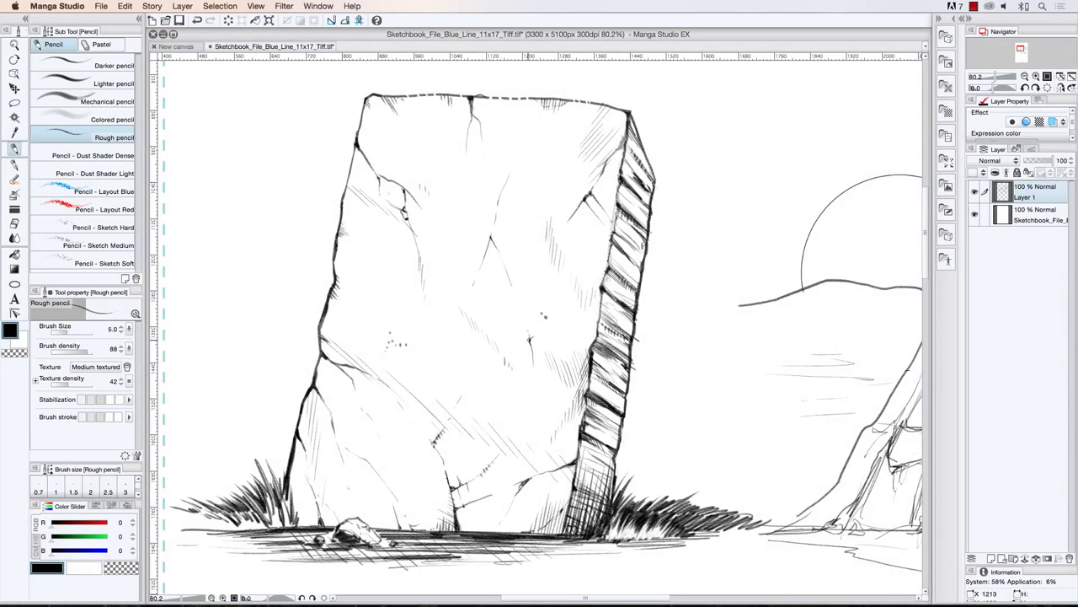
drag(375, 288, 388, 305)
drag(489, 389, 516, 398)
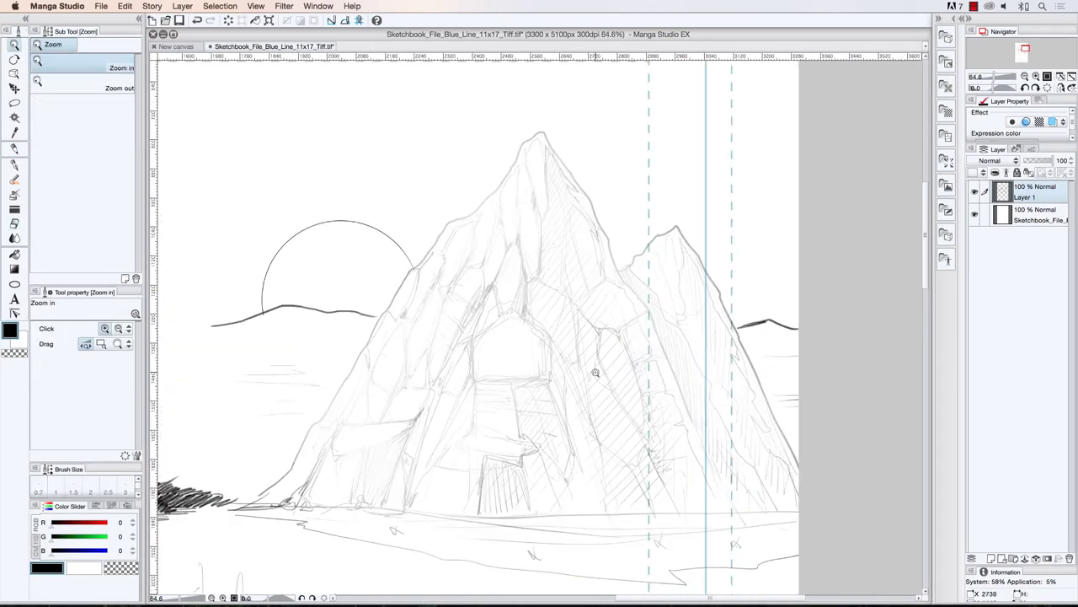
- Trace the outlines of the main mountain and the smaller peak beside it with the Rough pencil
key(p)
drag(532, 133, 472, 212)
drag(385, 311, 269, 493)
mouse_move(534, 134)
mouse_down()
mouse_move(664, 352)
mouse_move(701, 443)
mouse_up()
mouse_move(620, 273)
mouse_down()
mouse_move(730, 317)
mouse_move(799, 466)
mouse_up()
- Draw the jagged rock facets and dark cracks below the main mountain's summit and along its upper right slope
drag(546, 163, 546, 209)
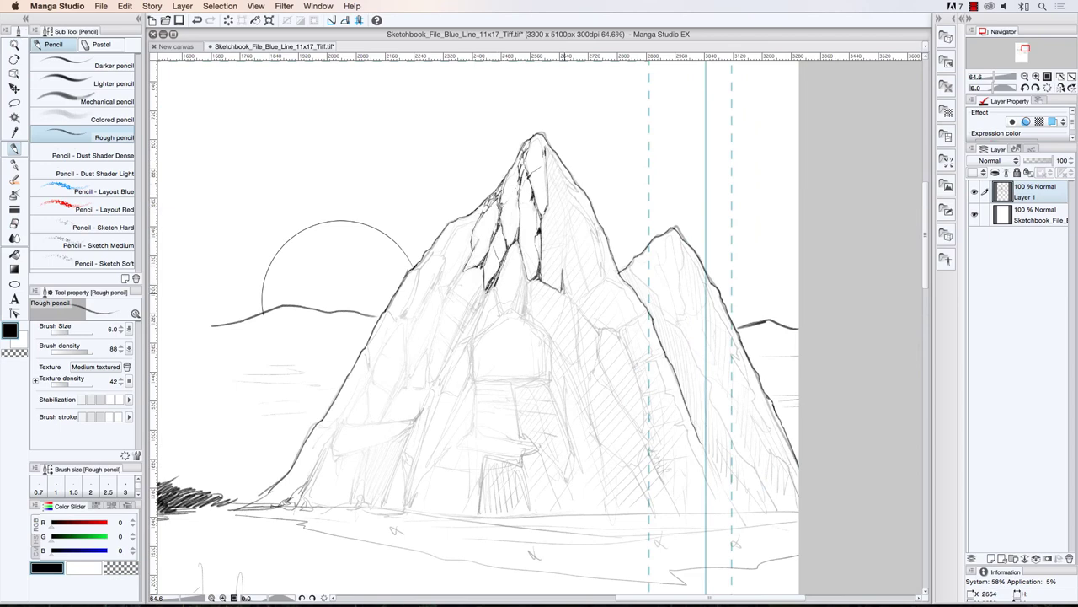
drag(578, 328, 596, 374)
drag(556, 177, 566, 231)
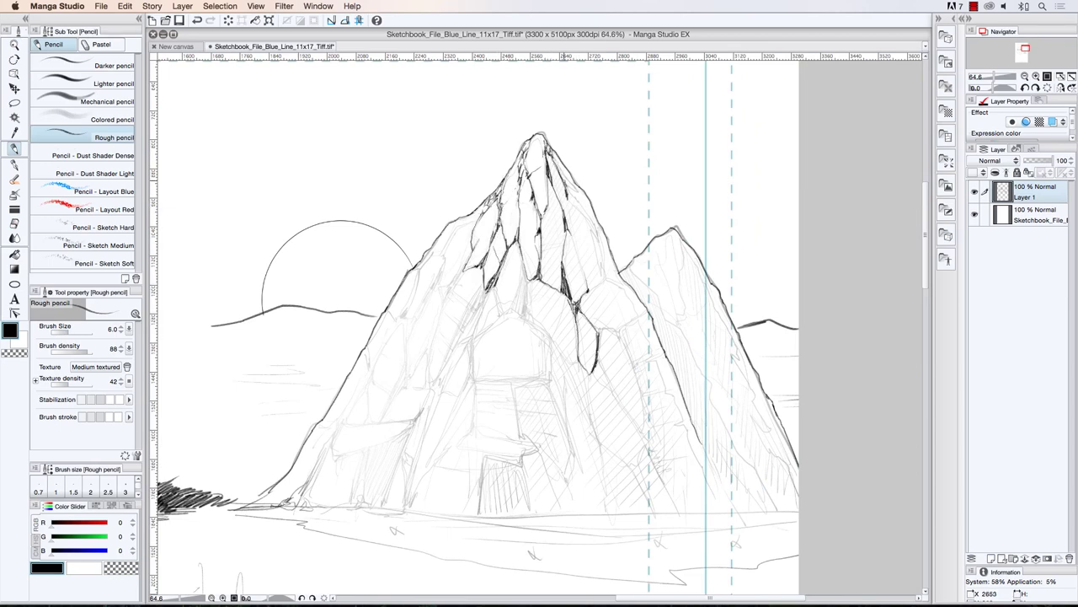
drag(570, 164, 557, 187)
mouse_move(561, 166)
mouse_down()
mouse_move(552, 207)
mouse_move(580, 229)
mouse_up()
drag(575, 221, 603, 279)
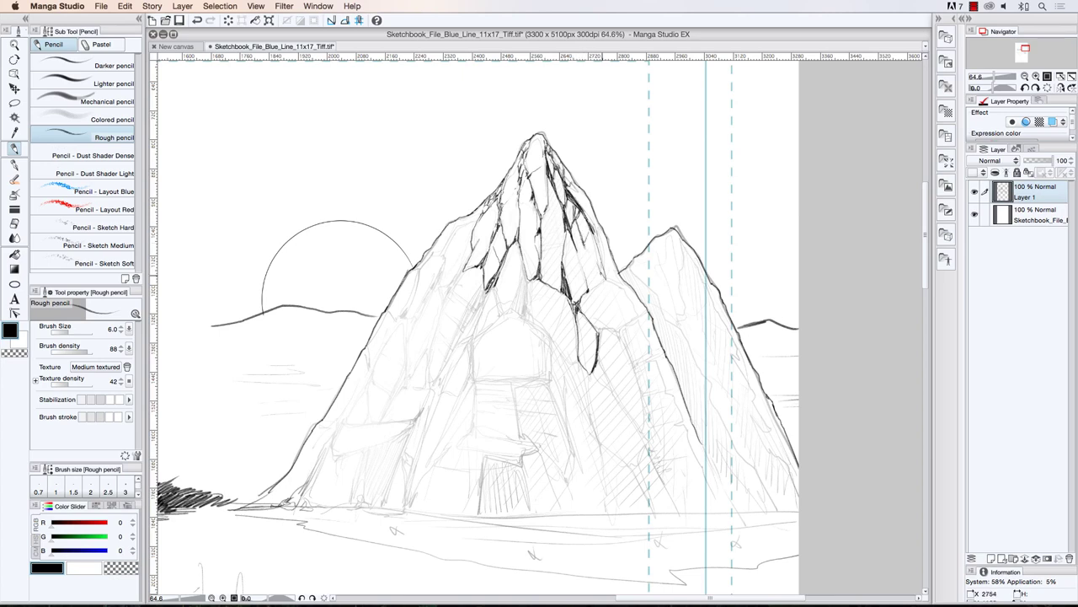
- Draw larger rock blocks down the main mountain's right slope to the base, filling the central crevice with dark shading
drag(529, 312, 553, 340)
mouse_move(571, 302)
mouse_down()
mouse_move(554, 339)
mouse_move(576, 364)
mouse_up()
mouse_move(576, 309)
mouse_down()
mouse_move(579, 363)
mouse_move(563, 352)
mouse_up()
mouse_move(597, 331)
mouse_down()
mouse_move(617, 330)
mouse_move(633, 366)
mouse_up()
drag(633, 366, 664, 351)
drag(674, 393, 704, 471)
mouse_move(662, 468)
mouse_down()
mouse_move(713, 482)
mouse_move(728, 514)
mouse_up()
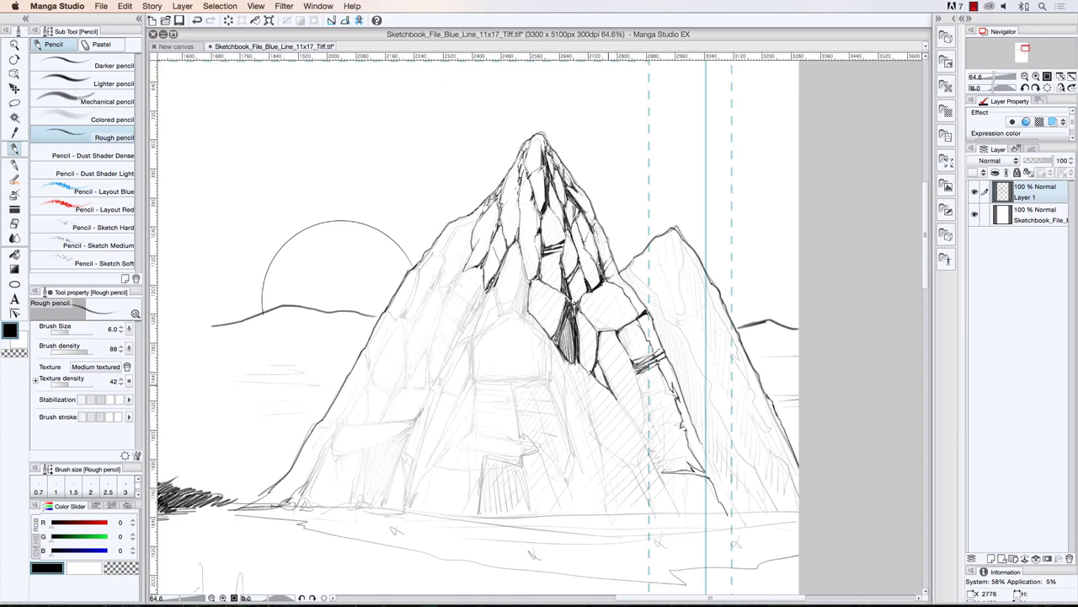
- Outline the inner edge of the lower right slope's rock blocks and darken the crack above the central arched rock
drag(610, 375, 643, 437)
mouse_move(644, 387)
mouse_down()
mouse_move(671, 416)
mouse_move(648, 448)
mouse_up()
drag(645, 428, 659, 474)
drag(521, 275, 524, 318)
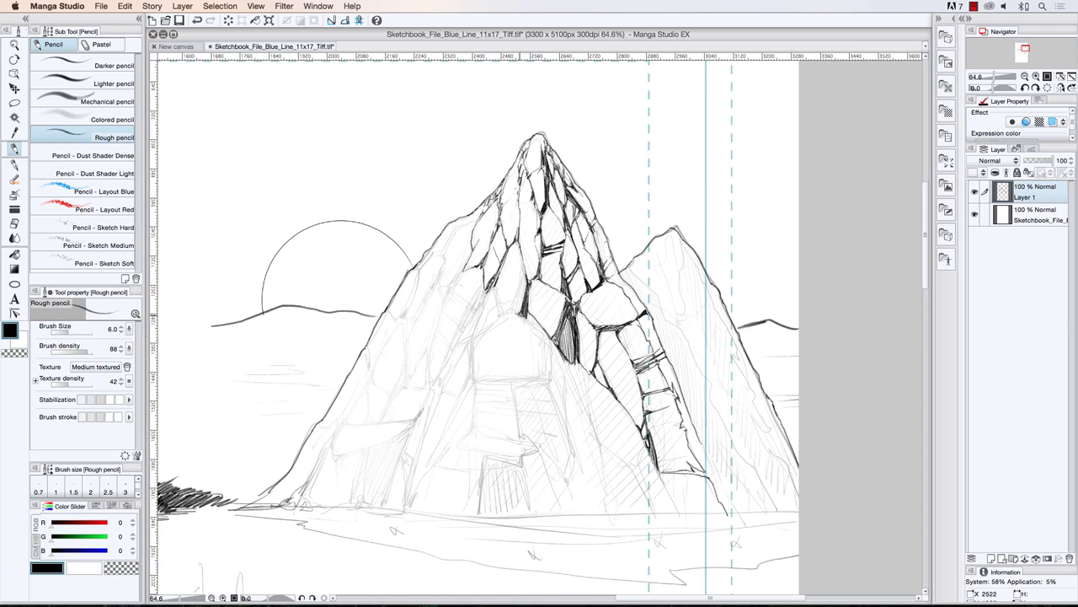
- Outline the central arched rock, the pillar beneath it and the ledge at the pillar's foot
drag(509, 234, 497, 313)
drag(505, 254, 566, 418)
mouse_move(513, 336)
mouse_down()
mouse_move(551, 379)
mouse_move(475, 380)
mouse_move(477, 436)
mouse_up()
drag(492, 379, 525, 445)
drag(547, 379, 569, 473)
drag(522, 433, 534, 448)
- Draw the long rock facets to the right of the arched rock and the ridge lines running down the smaller peak
drag(566, 361, 590, 418)
drag(581, 406, 635, 468)
drag(646, 431, 635, 468)
mouse_move(596, 435)
mouse_down()
mouse_move(606, 514)
mouse_move(606, 502)
mouse_up()
drag(569, 436, 603, 489)
drag(620, 329, 623, 347)
drag(632, 267, 774, 509)
drag(698, 440, 741, 515)
- Draw the rock facets to the left of the arched rock and the left side of the ledge
drag(483, 271, 433, 390)
drag(459, 337, 477, 342)
mouse_move(438, 340)
mouse_down()
mouse_move(477, 396)
mouse_move(426, 438)
mouse_up()
drag(473, 391, 475, 418)
drag(435, 421, 473, 463)
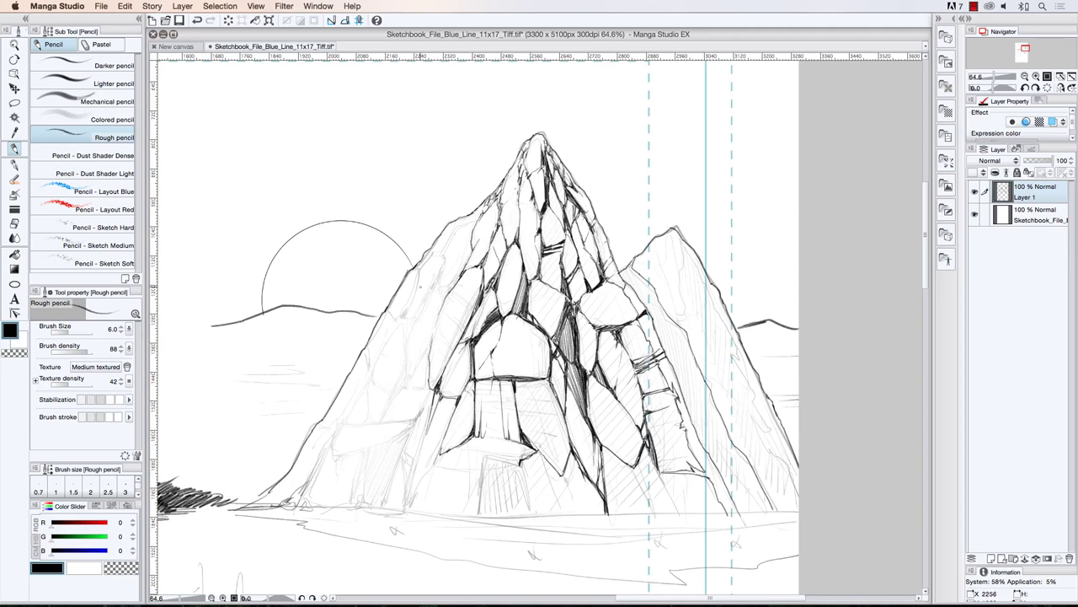
- Draw narrow rock facets along the main mountain's upper left slope
drag(445, 257, 410, 325)
mouse_move(451, 239)
mouse_down()
mouse_move(413, 302)
mouse_move(433, 298)
mouse_up()
drag(470, 256, 450, 285)
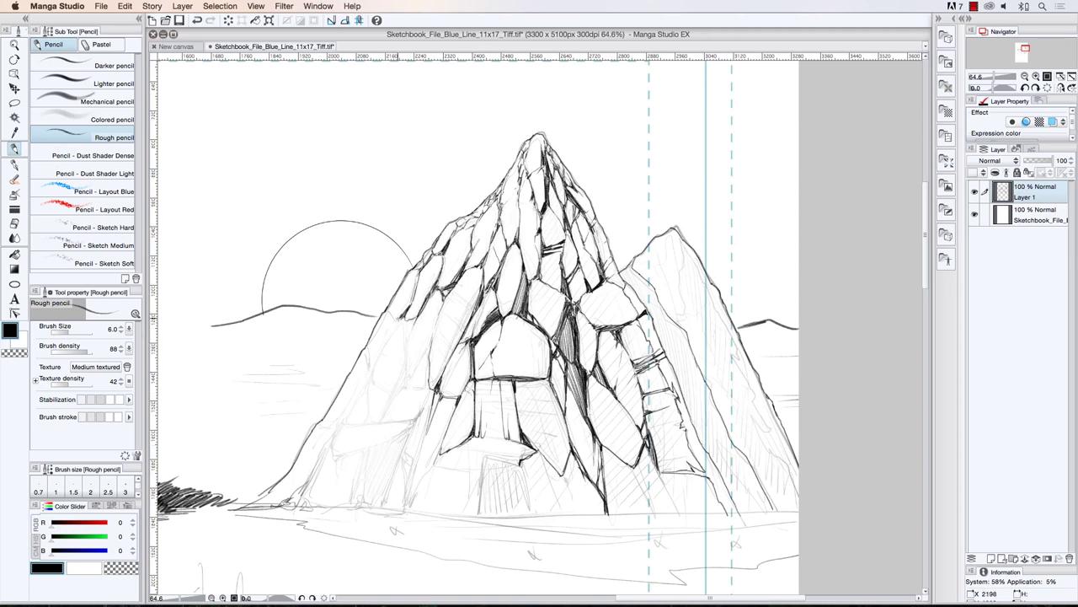
- Complete the underside of the central ledge and extend the rock cracks around it down to the mountain's base
drag(519, 462, 434, 455)
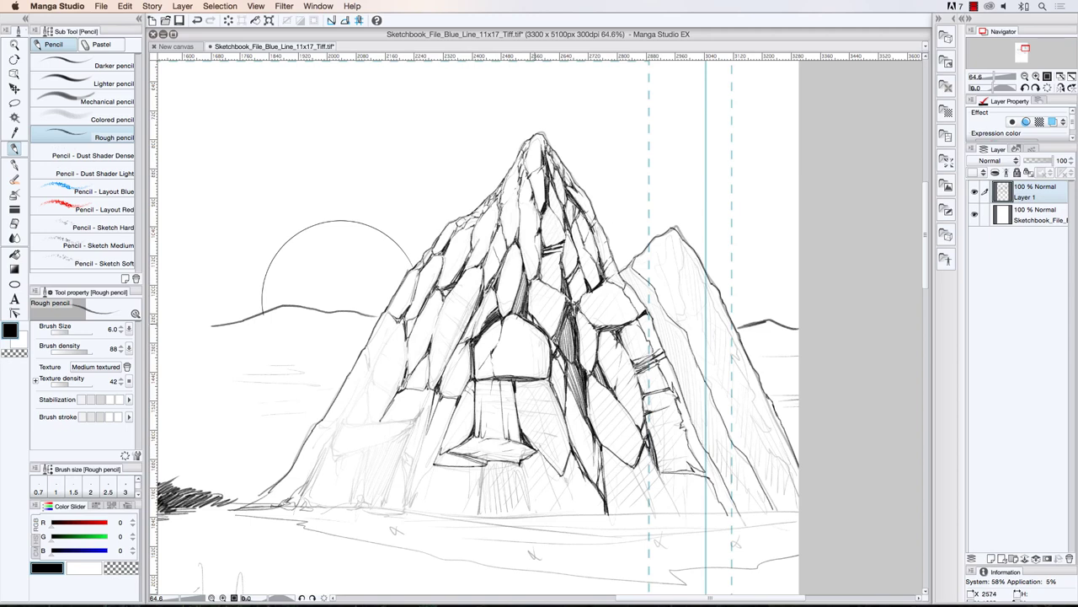
drag(606, 413, 615, 506)
drag(639, 462, 677, 510)
drag(440, 430, 406, 503)
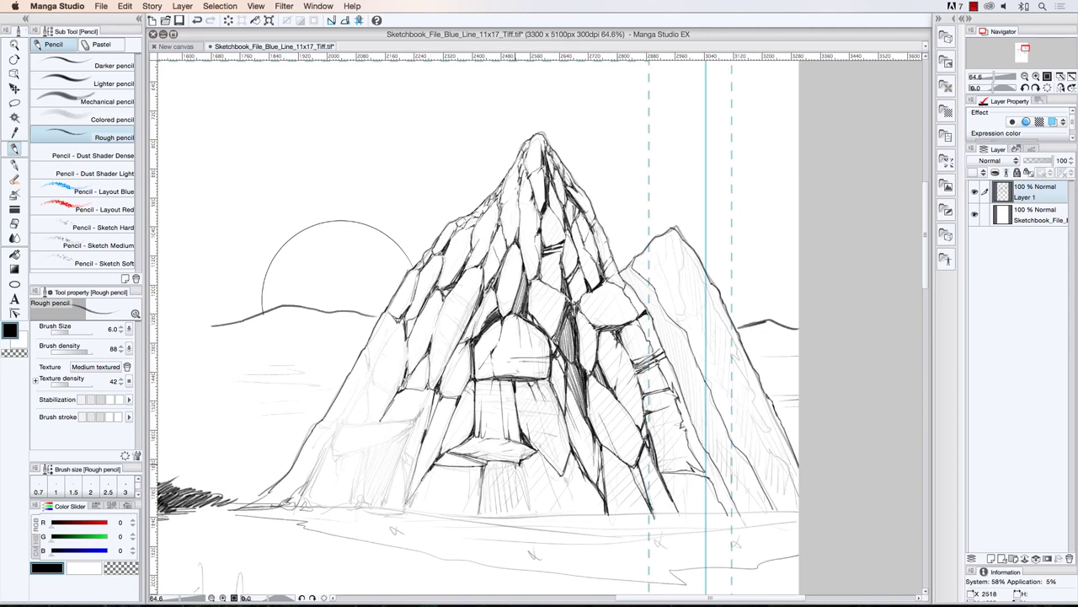
drag(521, 462, 517, 502)
- Draw the rock facets and the protruding ledge on the main mountain's lower left slope down to the ground
drag(413, 423, 391, 482)
drag(428, 392, 361, 436)
drag(369, 379, 342, 426)
drag(396, 324, 369, 394)
mouse_move(372, 346)
mouse_down()
mouse_move(349, 409)
mouse_move(367, 450)
mouse_up()
drag(370, 444, 353, 502)
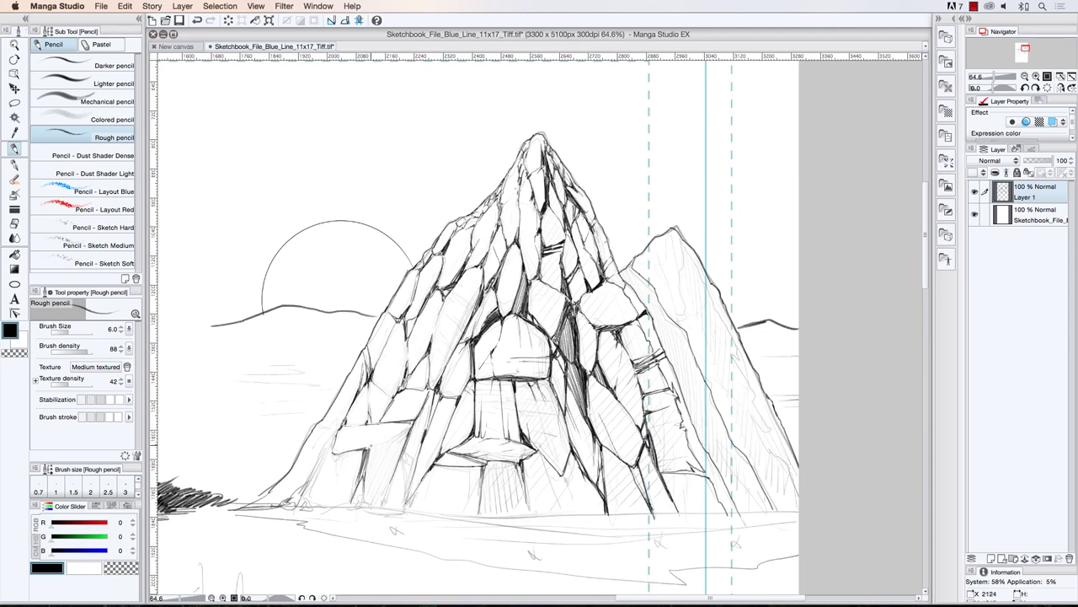
- Darken the cracks at the main mountain's lower left base and shade the narrow facets around the arched rock and central ledge
drag(411, 422, 376, 507)
drag(320, 430, 291, 502)
drag(340, 454, 308, 500)
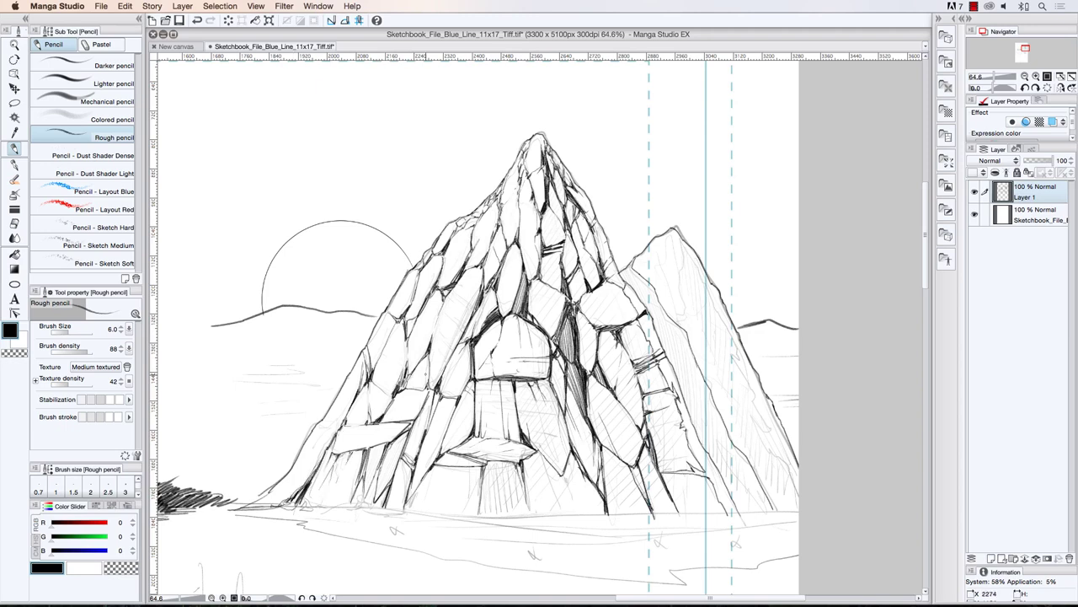
drag(480, 281, 465, 319)
drag(459, 330, 443, 369)
drag(502, 462, 489, 518)
mouse_move(529, 464)
mouse_down()
mouse_move(508, 519)
mouse_move(530, 509)
mouse_up()
drag(571, 455, 556, 510)
drag(565, 340, 551, 412)
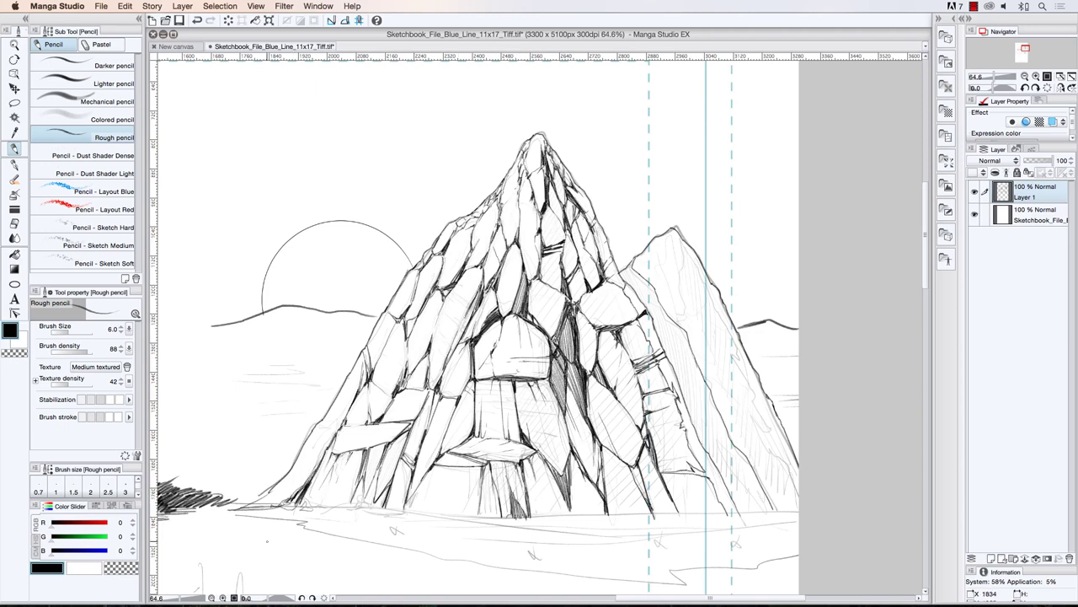
- Hatch shadows into the narrow facets along the main mountain's base, below both ledges and on the lower right
drag(399, 438, 376, 494)
drag(409, 431, 384, 504)
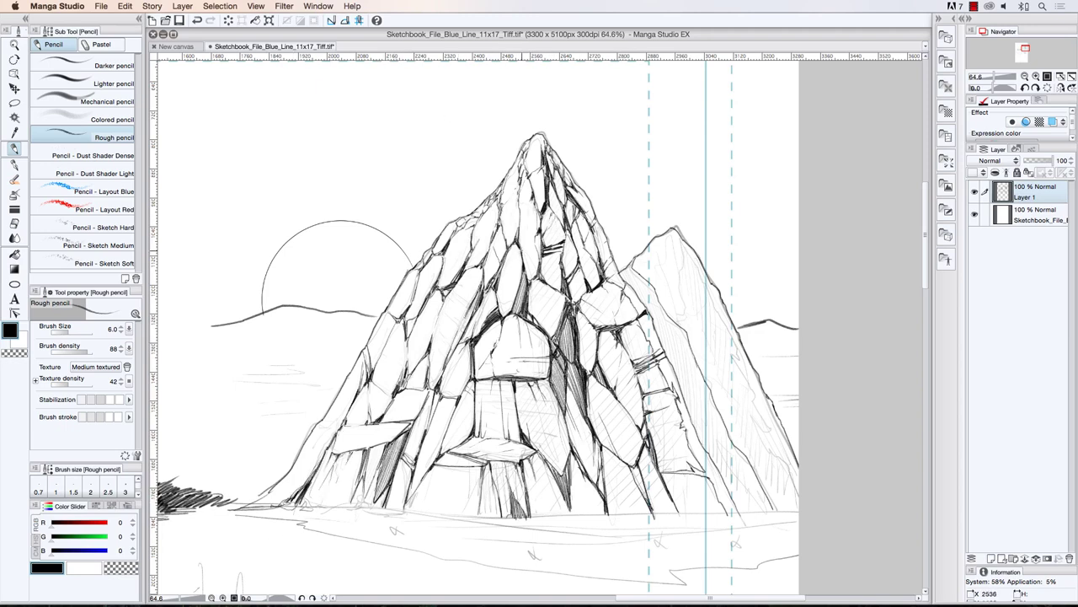
mouse_move(639, 449)
mouse_down()
mouse_move(656, 516)
mouse_move(674, 512)
mouse_up()
drag(485, 467, 480, 517)
drag(498, 480, 493, 517)
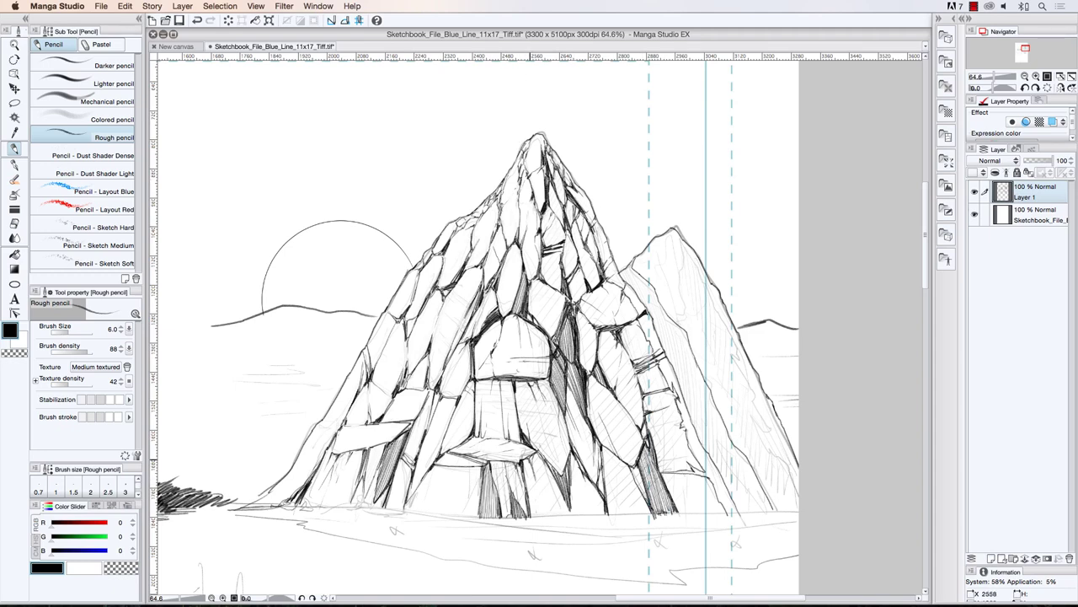
drag(553, 448, 537, 487)
drag(563, 458, 539, 516)
- Hatch the shaded facets left of the arched rock and the upper facets of the mountain's right side
drag(433, 391, 406, 463)
drag(435, 386, 424, 431)
mouse_move(473, 296)
mouse_down()
mouse_move(445, 368)
mouse_move(443, 443)
mouse_up()
drag(473, 395, 444, 455)
drag(475, 383, 472, 423)
drag(644, 326, 623, 364)
drag(652, 333, 640, 358)
drag(642, 372, 637, 389)
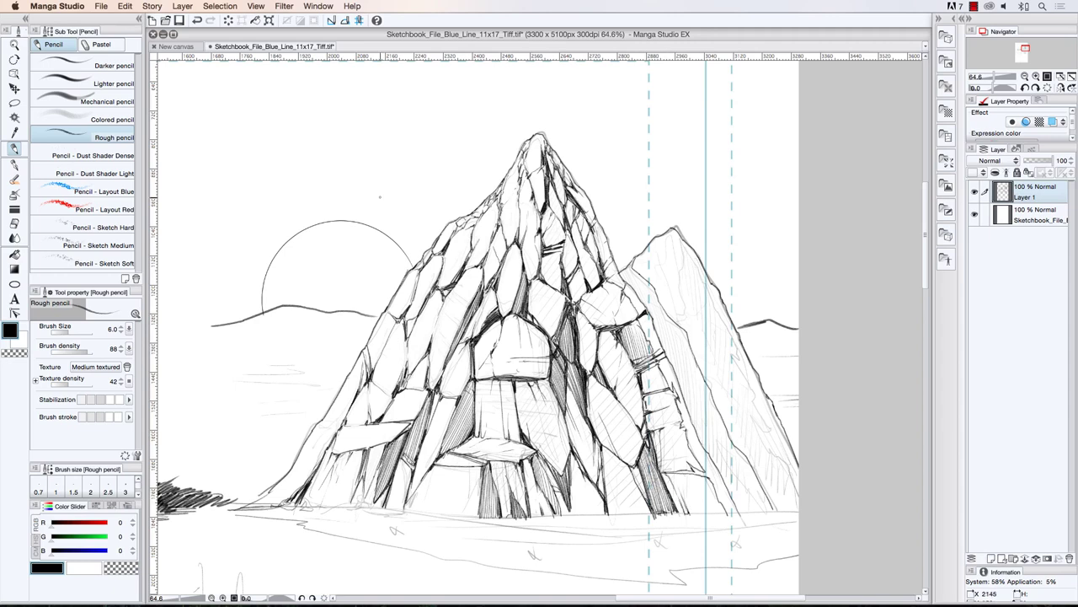
- Hatch the shaded facets below the main mountain's peak and the large facet on its lower right
drag(551, 187, 547, 211)
drag(562, 181, 542, 251)
drag(556, 224, 551, 251)
drag(552, 265, 544, 286)
drag(639, 391, 617, 432)
drag(644, 392, 623, 433)
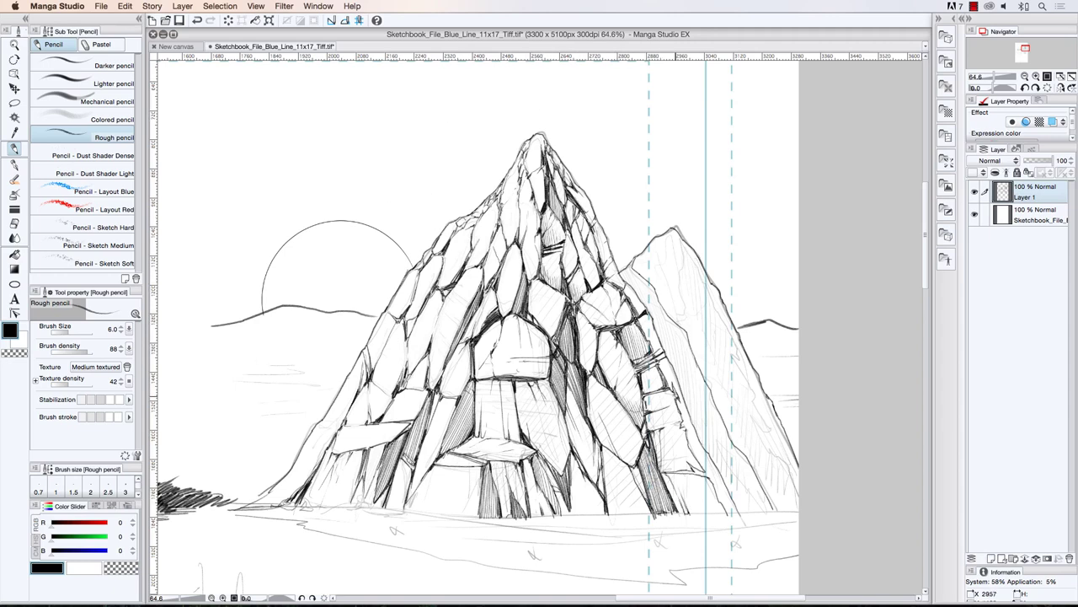
- Draw and darken the main mountain's lower right edge down to the ground and shade a facet on the upper right slope
drag(671, 388, 681, 424)
drag(683, 428, 703, 477)
drag(704, 477, 725, 513)
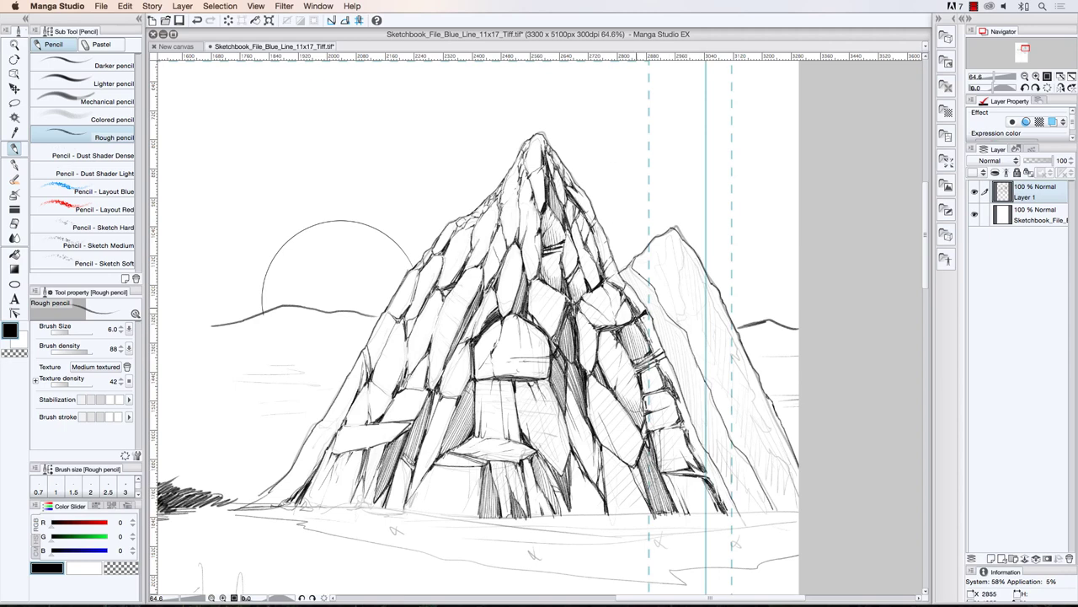
drag(714, 477, 726, 513)
drag(583, 214, 598, 262)
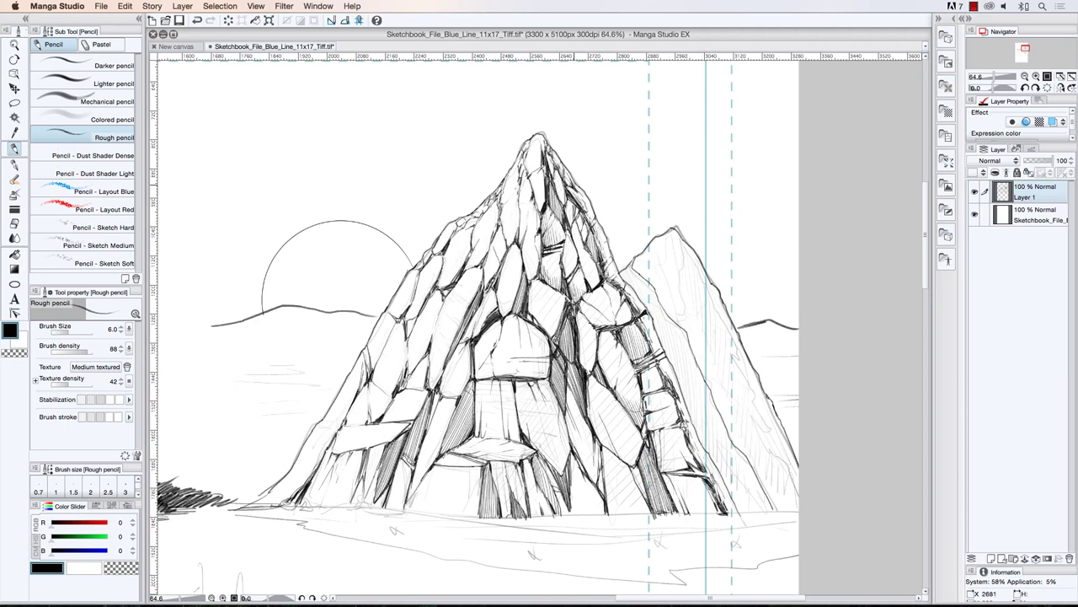
- Hatch the facets down the main mountain's right slope and the gap beside the large lower facet
drag(664, 367, 649, 394)
mouse_move(642, 406)
mouse_down()
mouse_move(676, 418)
mouse_move(684, 510)
mouse_up()
drag(691, 433, 716, 514)
drag(586, 199, 569, 241)
drag(590, 431, 603, 516)
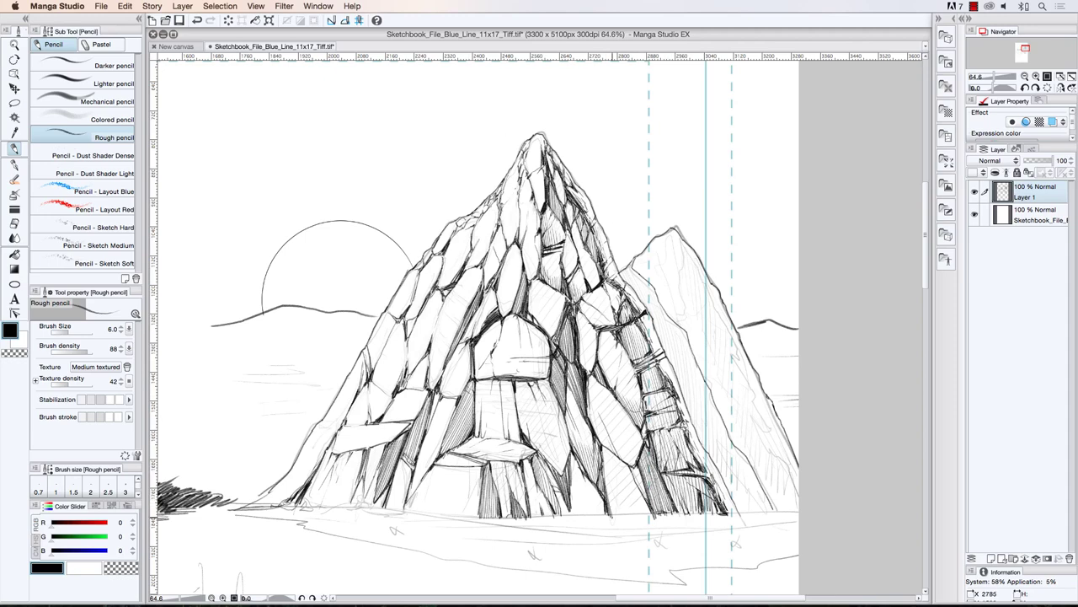
- Add small facets and cracks to the rocks at the main mountain's lower right and beneath its right shoulder
mouse_move(623, 463)
mouse_down()
mouse_move(640, 516)
mouse_move(649, 512)
mouse_up()
drag(630, 468, 615, 499)
drag(608, 450, 618, 473)
drag(597, 331, 615, 353)
drag(616, 347, 621, 370)
drag(610, 291, 614, 313)
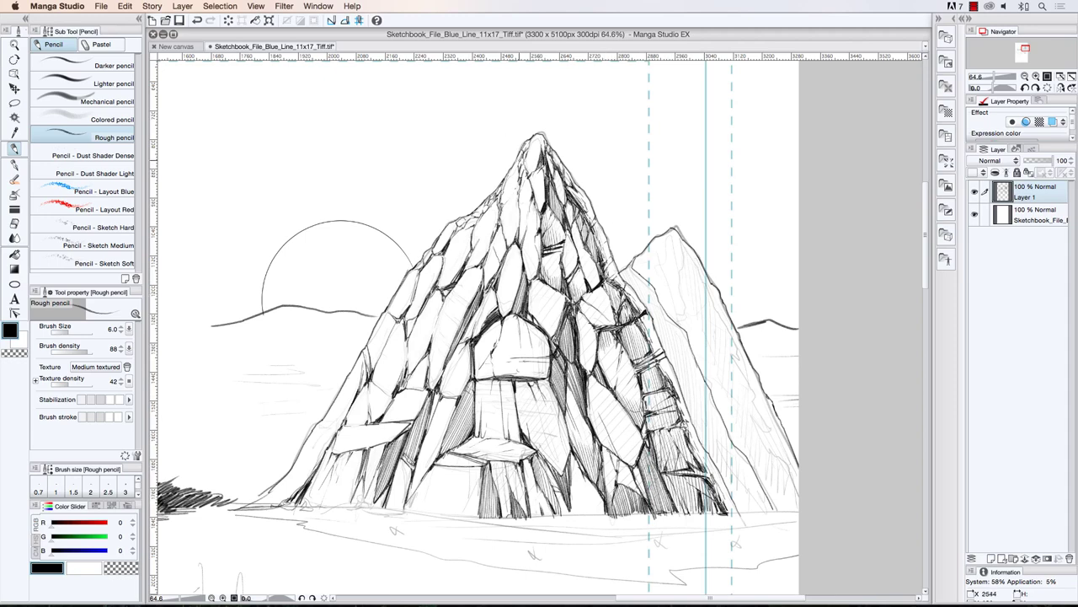
- Hatch the shadowed left face of the smaller mountain behind the main one
mouse_move(703, 219)
mouse_down()
mouse_move(438, 152)
mouse_move(506, 139)
mouse_up()
drag(690, 345, 712, 401)
drag(700, 288, 713, 322)
drag(705, 382, 713, 402)
drag(704, 211, 712, 268)
mouse_move(712, 248)
mouse_down()
mouse_move(734, 315)
mouse_move(721, 311)
mouse_up()
drag(746, 317, 735, 339)
mouse_move(765, 329)
mouse_down()
mouse_move(745, 362)
mouse_move(725, 365)
mouse_up()
drag(751, 367, 734, 389)
drag(725, 388, 716, 425)
- Shade the distant hills on both sides of the mountains with horizontal strokes
drag(581, 323, 495, 330)
drag(580, 340, 491, 347)
mouse_move(566, 361)
mouse_down()
mouse_move(488, 367)
mouse_move(478, 384)
mouse_up()
mouse_move(553, 387)
mouse_down()
mouse_move(477, 401)
mouse_move(478, 414)
mouse_up()
drag(566, 308, 516, 311)
drag(551, 366, 465, 396)
drag(535, 399, 510, 415)
mouse_move(830, 335)
mouse_down()
mouse_move(852, 344)
mouse_move(853, 382)
mouse_up()
- Darken the smaller mountain's shadowed face with denser hatching down to the ground
drag(744, 278, 789, 335)
super+click(775, 322)
drag(759, 298, 826, 445)
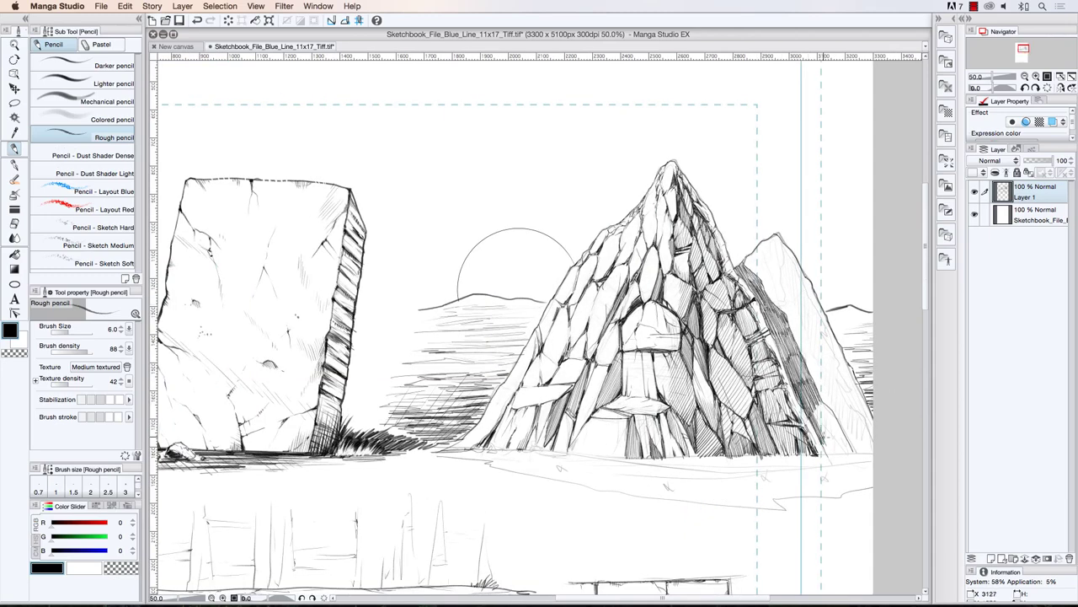
drag(811, 401, 851, 454)
- Draw rock facets and a ledge on the smaller mountain's lit right face from the peak to the ground
mouse_move(754, 246)
mouse_down()
mouse_move(782, 306)
mouse_move(806, 319)
mouse_up()
mouse_move(797, 303)
mouse_down()
mouse_move(841, 393)
mouse_move(872, 426)
mouse_up()
drag(824, 384, 866, 445)
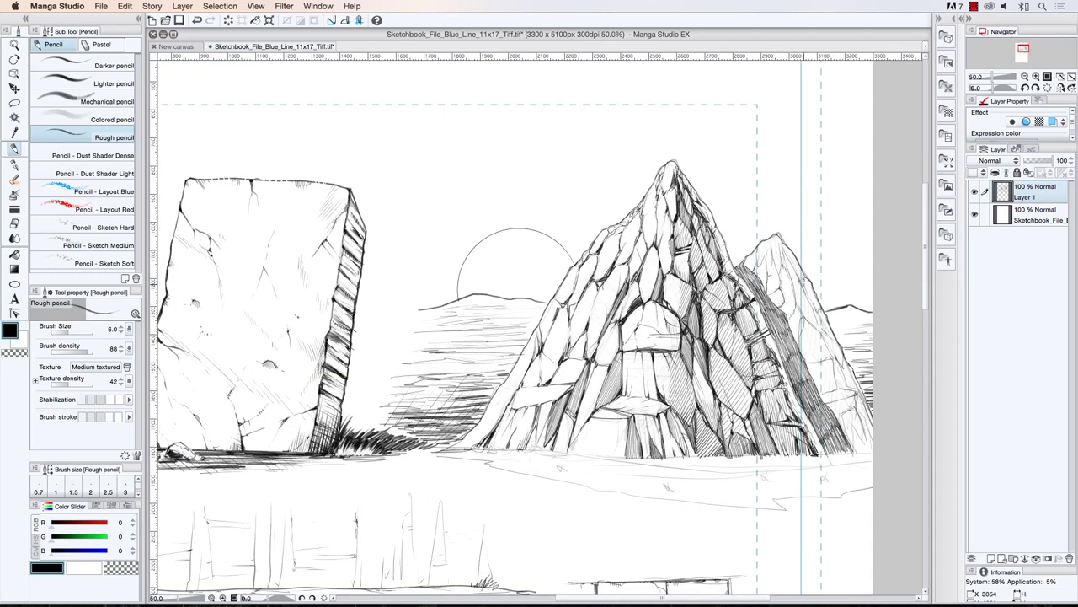
drag(776, 239, 799, 272)
drag(823, 354, 844, 392)
drag(813, 304, 837, 354)
drag(794, 283, 806, 334)
drag(774, 239, 777, 292)
drag(820, 378, 871, 457)
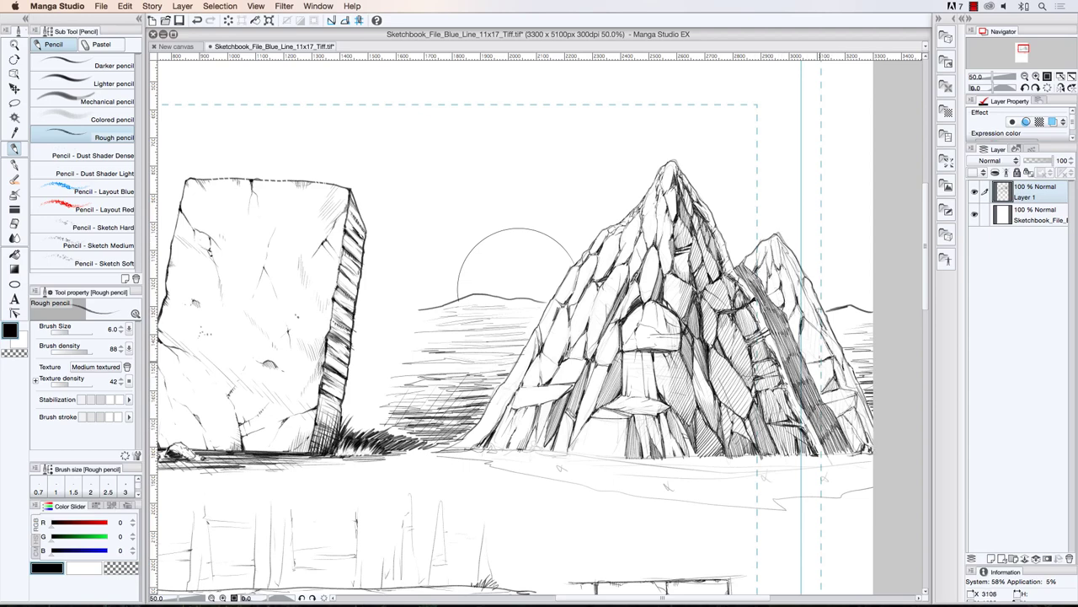
- Add cracks and smaller facets to the smaller mountain's lit face and along the edge of its shadow
mouse_move(610, 418)
mouse_down()
mouse_move(583, 452)
mouse_move(612, 462)
mouse_up()
click(14, 45)
click(640, 318)
click(14, 149)
drag(756, 327, 780, 354)
drag(787, 429, 842, 464)
drag(814, 406, 827, 423)
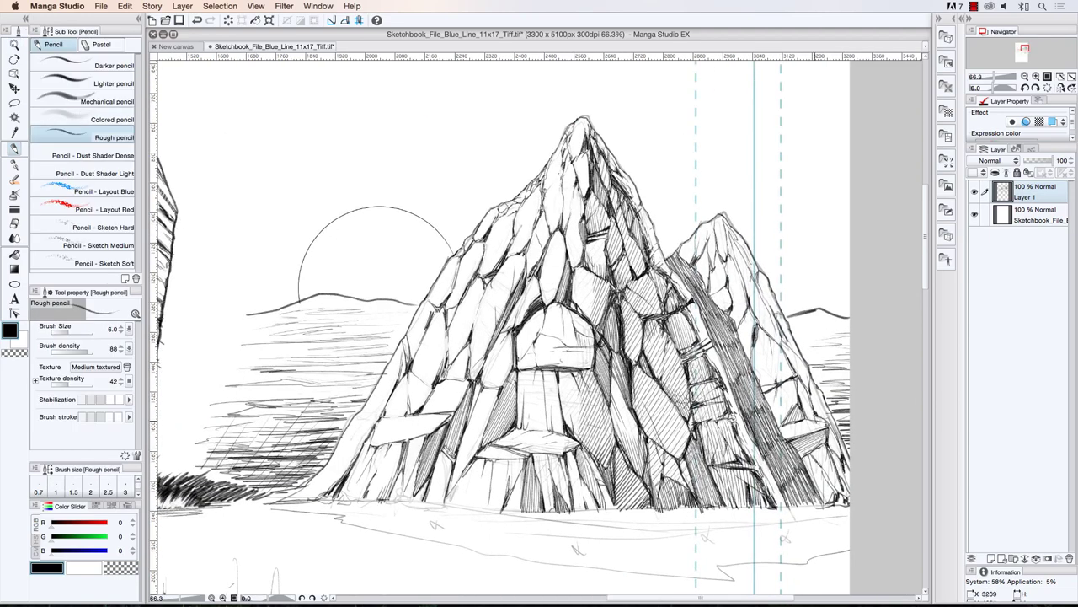
drag(757, 311, 779, 342)
drag(768, 384, 782, 415)
drag(731, 235, 754, 275)
drag(712, 287, 724, 300)
drag(730, 258, 748, 315)
- Darken the smaller mountain's right slope outline and the cracks beside it down to the base
mouse_move(733, 259)
mouse_down()
mouse_move(753, 318)
mouse_move(781, 342)
mouse_up()
drag(756, 274, 807, 388)
mouse_move(797, 383)
mouse_down()
mouse_move(826, 420)
mouse_move(849, 487)
mouse_up()
drag(812, 443, 837, 492)
drag(800, 376, 811, 413)
drag(820, 462, 841, 498)
drag(779, 339, 795, 375)
drag(821, 403, 828, 417)
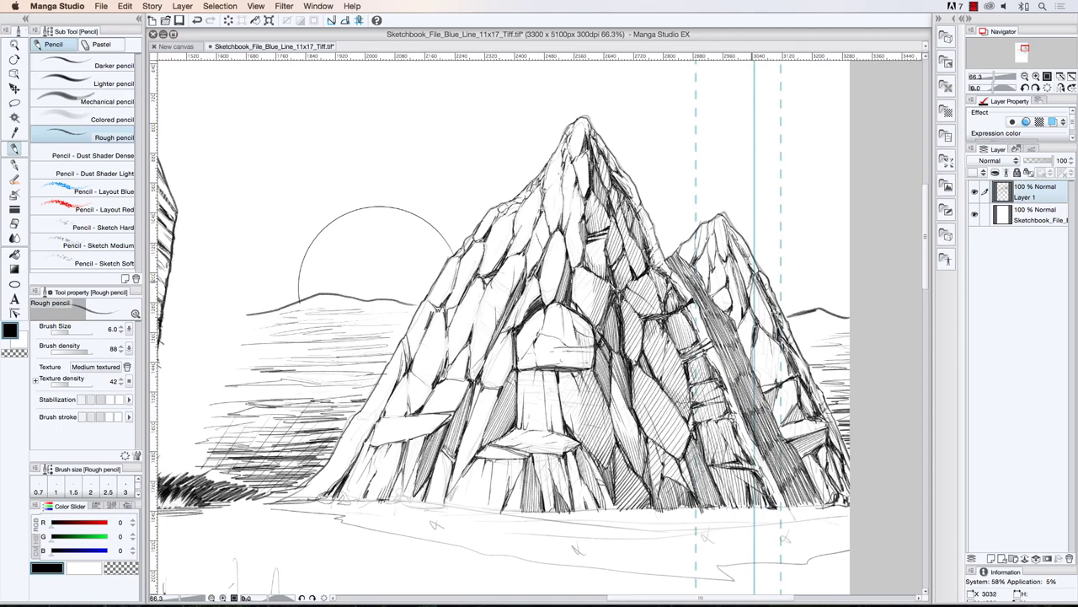
- Hatch the facets next to the smaller mountain's right slope, around its ledge and below its peak
drag(775, 345, 785, 384)
drag(788, 374, 802, 401)
drag(799, 386, 814, 417)
drag(817, 418, 825, 439)
drag(799, 431, 833, 458)
drag(716, 237, 730, 263)
drag(733, 244, 751, 290)
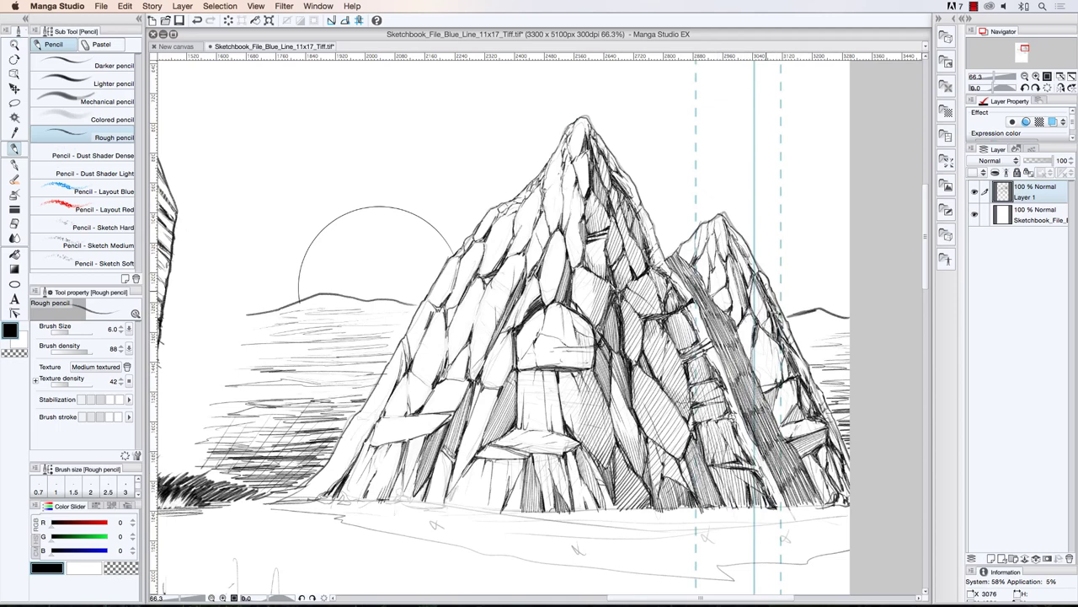
- Reinforce the shadow edge and facet cracks on the smaller mountain with heavier strokes from peak to ground
drag(768, 335, 788, 381)
drag(731, 241, 763, 315)
mouse_move(751, 298)
mouse_down()
mouse_move(770, 372)
mouse_move(792, 386)
mouse_up()
mouse_move(773, 379)
mouse_down()
mouse_move(810, 421)
mouse_move(852, 507)
mouse_up()
drag(712, 285, 717, 297)
drag(721, 246, 727, 259)
drag(790, 332, 840, 433)
- Shade the remaining facets along the main mountain's right slope and darken its outline
drag(652, 226, 667, 261)
drag(682, 280, 702, 315)
drag(722, 366, 749, 433)
drag(602, 141, 689, 273)
- Deepen the horizontal shading on the distant hill to the left of the main mountain
drag(226, 403, 327, 396)
drag(207, 434, 340, 430)
drag(242, 460, 332, 445)
drag(264, 391, 376, 382)
drag(217, 366, 376, 348)
- Lasso-select the cast shadow shape on the ground before the mountains and fill it with diagonal Rough pencil hatching
key(super+space)
drag(353, 107, 108, 196)
click(15, 103)
mouse_move(285, 374)
mouse_down()
mouse_move(544, 375)
mouse_move(285, 374)
mouse_move(305, 380)
mouse_up()
click(15, 150)
drag(363, 371, 344, 391)
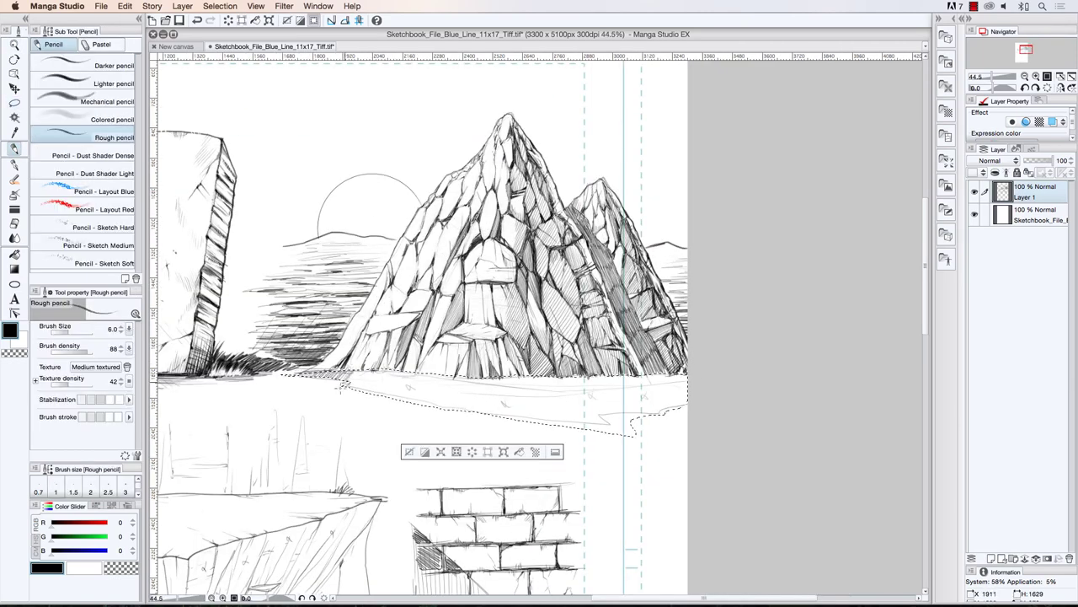
drag(402, 370, 381, 400)
mouse_move(447, 376)
mouse_down()
mouse_move(426, 412)
mouse_move(510, 376)
mouse_up()
drag(477, 421, 598, 375)
drag(570, 431, 653, 374)
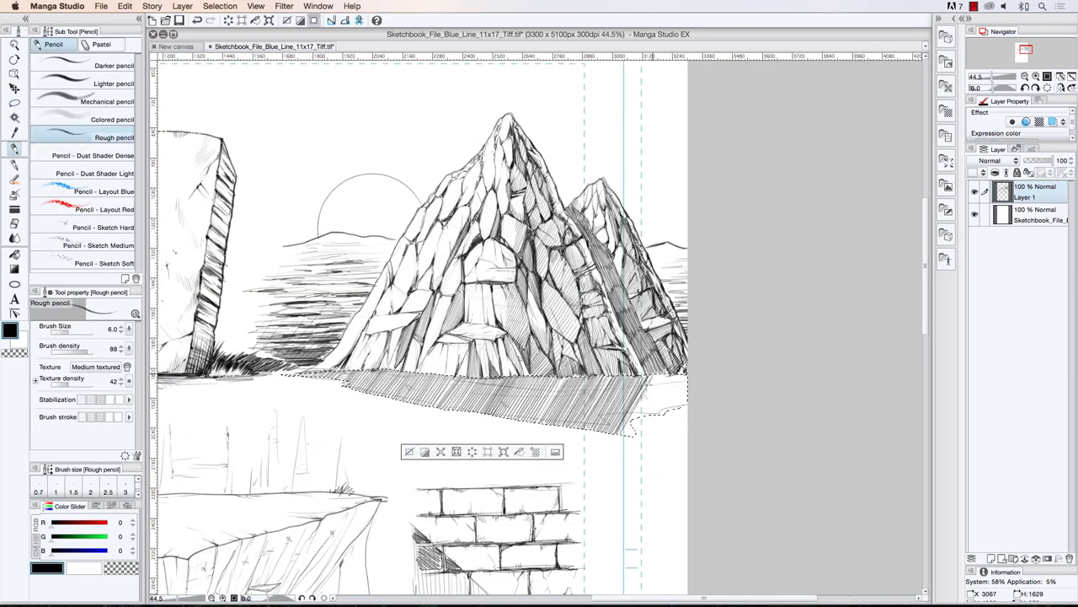
drag(617, 435, 674, 396)
- Add a new layer, darken the selected ground shadow with a larger pencil, and deselect the area
key(super+shift+n)
key(])
drag(323, 373, 479, 383)
drag(387, 384, 607, 379)
drag(524, 391, 679, 377)
mouse_move(462, 397)
mouse_down()
mouse_move(576, 404)
mouse_move(685, 378)
mouse_up()
drag(354, 387, 506, 396)
drag(565, 381, 687, 374)
drag(316, 371, 466, 378)
key(super+d)
- Reduce the Rough pencil size and draw the first steep rock cracks on the floating island's right face beside the central edge
drag(505, 337, 573, 334)
drag(472, 110, 438, 282)
key([)
key([)
key([)
key([)
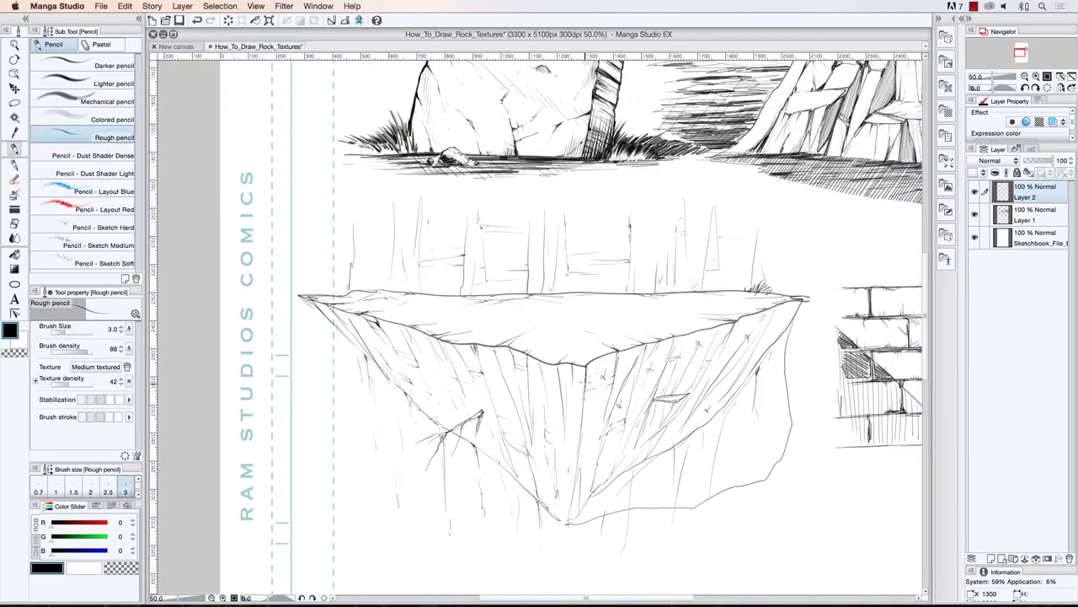
mouse_move(615, 353)
mouse_down()
mouse_move(613, 382)
mouse_move(640, 427)
mouse_move(590, 501)
mouse_up()
drag(664, 339, 633, 413)
drag(657, 389, 612, 477)
drag(689, 396, 650, 440)
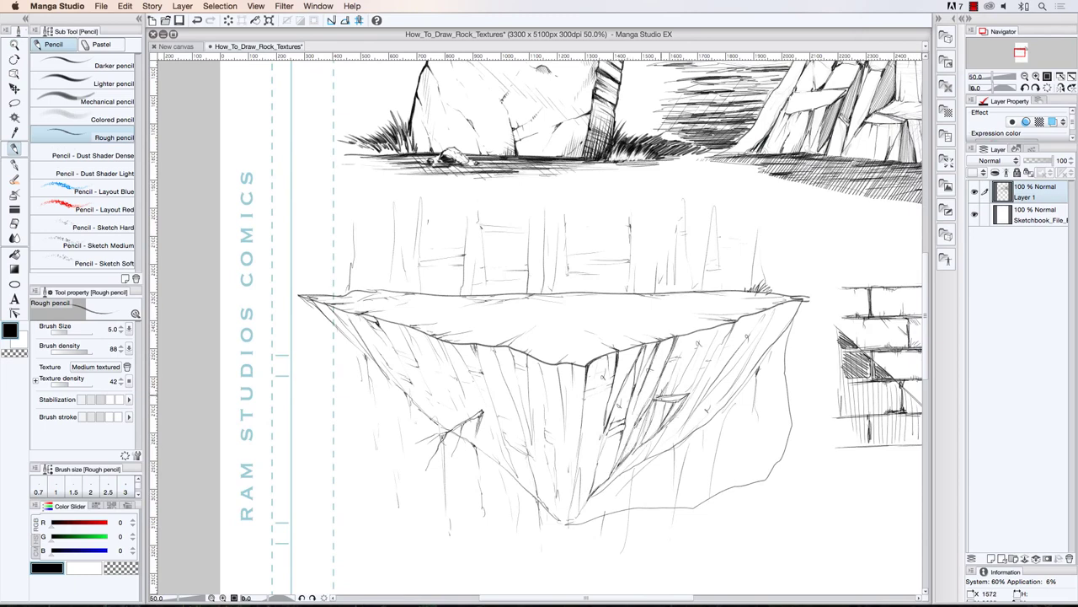
- Draw long diagonal crack lines across the rest of the island's right face, out to the right corner and down to the lower tip
drag(707, 327, 663, 396)
drag(718, 333, 686, 392)
drag(597, 441, 570, 524)
drag(653, 436, 622, 470)
drag(699, 397, 590, 497)
drag(768, 305, 696, 406)
drag(773, 307, 681, 441)
drag(703, 399, 650, 457)
mouse_move(785, 304)
mouse_down()
mouse_move(747, 380)
mouse_move(730, 391)
mouse_up()
drag(741, 386, 696, 430)
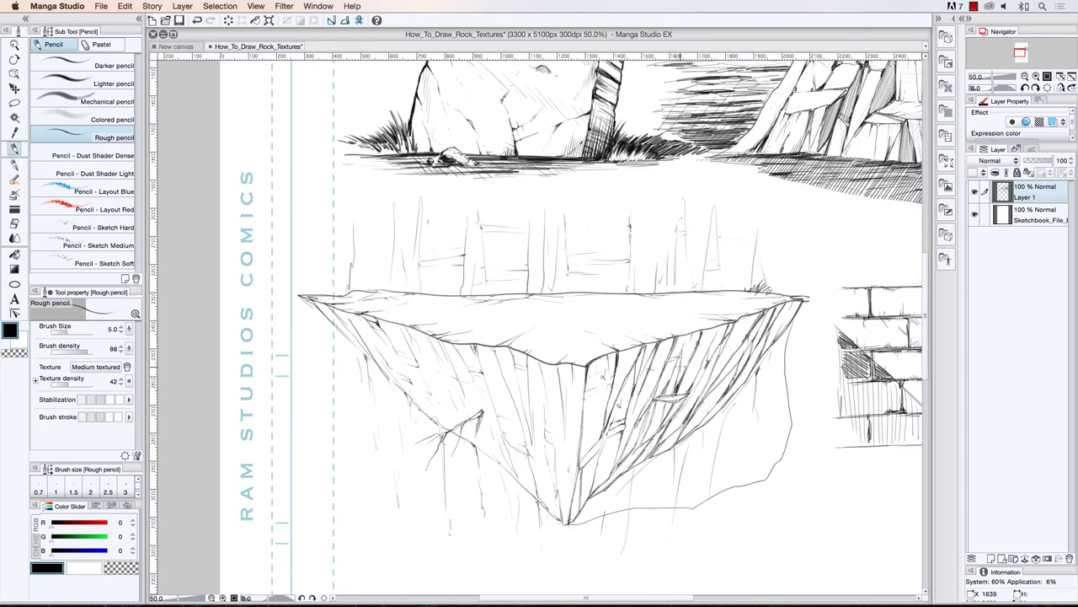
- Draw ragged vertical strands hanging beneath the island's lower right edge and its right corner
mouse_move(644, 460)
mouse_down()
mouse_move(632, 541)
mouse_move(615, 517)
mouse_up()
mouse_move(690, 436)
mouse_down()
mouse_move(670, 509)
mouse_move(702, 497)
mouse_up()
drag(746, 416, 743, 489)
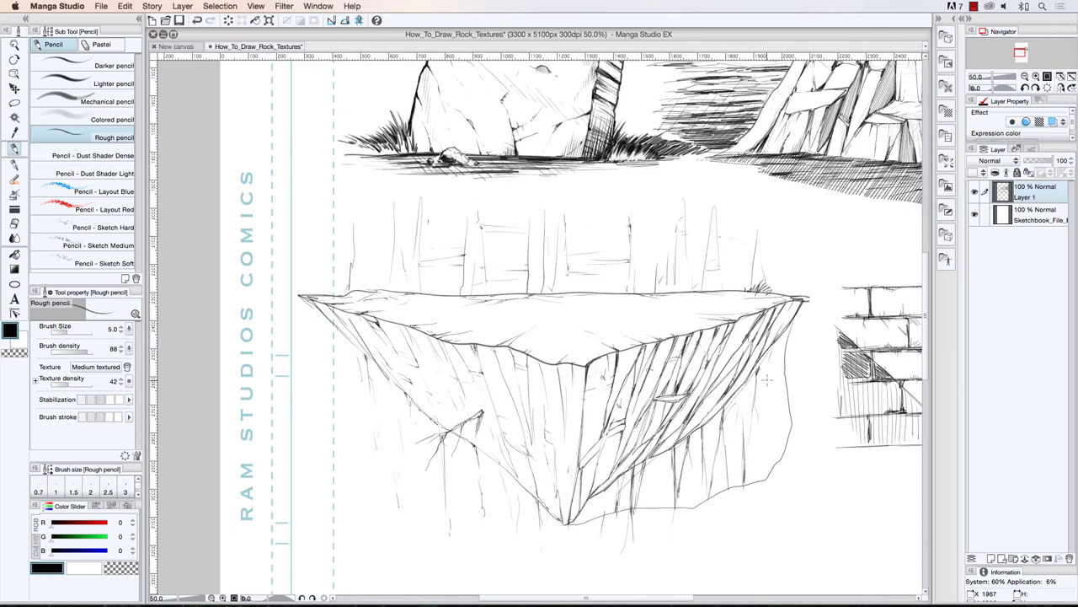
drag(775, 342, 764, 402)
drag(786, 365, 771, 453)
mouse_move(605, 490)
mouse_down()
mouse_move(592, 540)
mouse_move(577, 543)
mouse_up()
drag(645, 477, 635, 542)
mouse_move(743, 392)
mouse_down()
mouse_move(732, 444)
mouse_move(743, 453)
mouse_up()
drag(765, 474, 762, 508)
mouse_move(711, 482)
mouse_down()
mouse_move(699, 524)
mouse_move(670, 546)
mouse_up()
drag(655, 495, 639, 501)
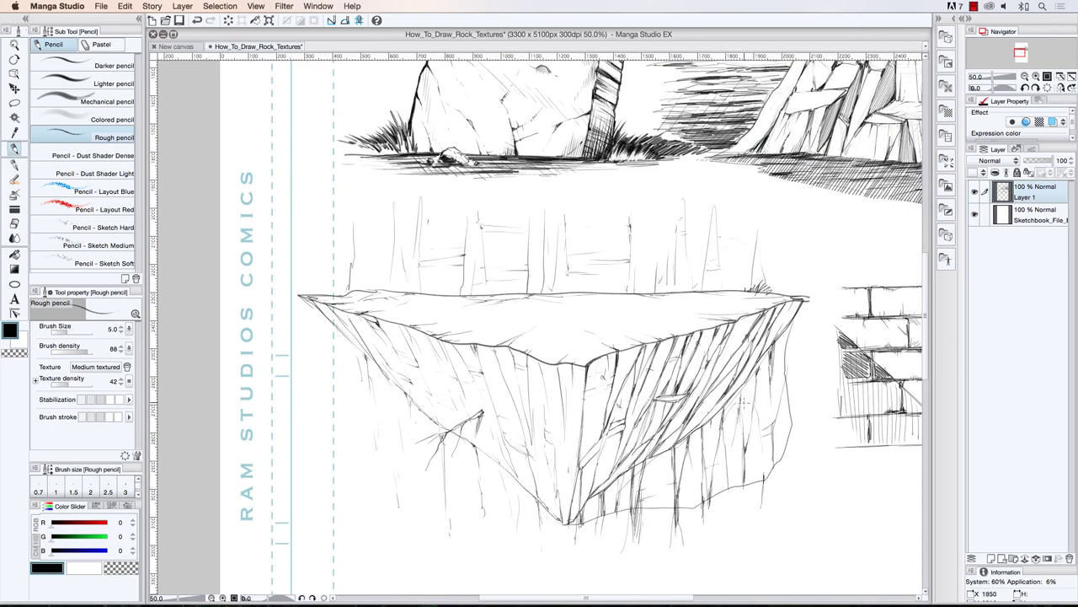
drag(804, 302, 799, 403)
drag(811, 319, 809, 399)
- Darken the island's central corner edge and thicken the cracks on the right face around it
drag(571, 364, 559, 487)
drag(714, 353, 685, 403)
drag(726, 366, 679, 440)
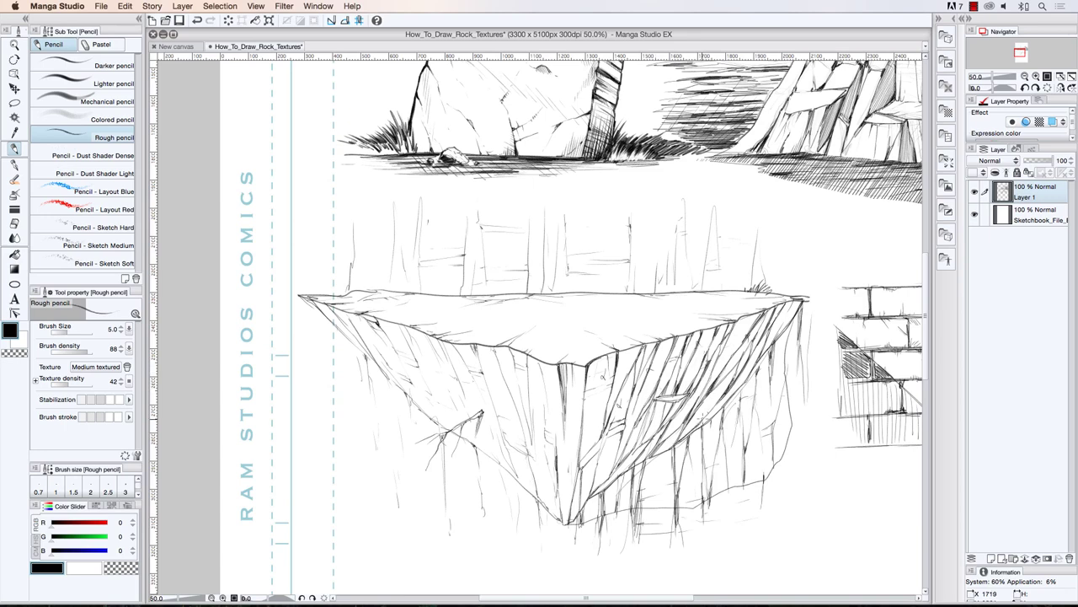
drag(710, 382, 680, 440)
drag(756, 361, 709, 413)
drag(625, 430, 615, 471)
drag(605, 440, 593, 491)
drag(602, 431, 578, 462)
drag(584, 392, 612, 384)
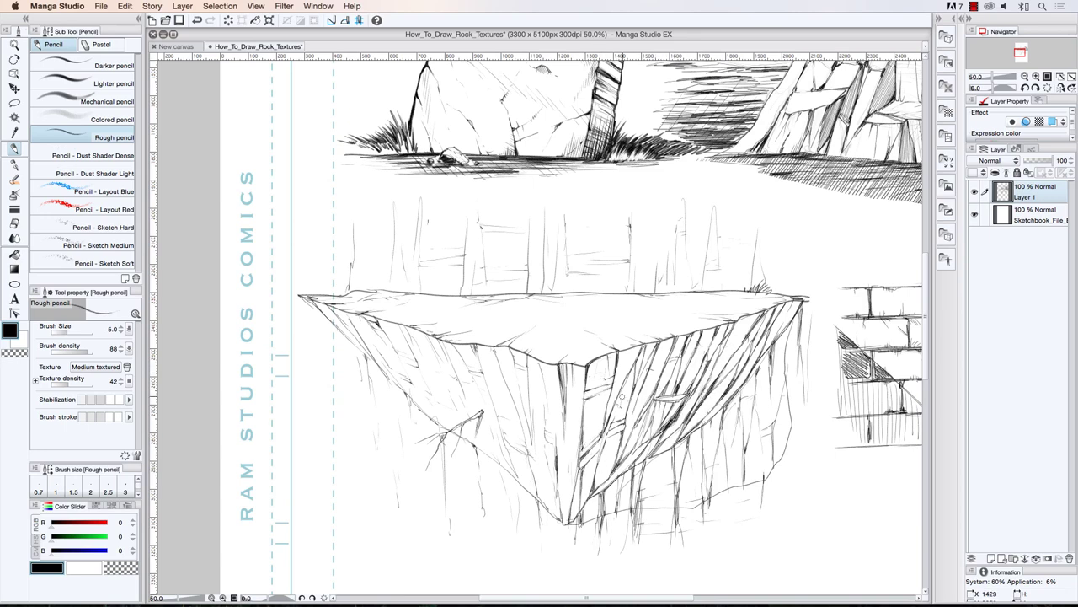
- Hatch the right end of the island's top surface and add steep cracks to the left face near the central edge
mouse_move(787, 293)
mouse_down()
mouse_move(695, 300)
mouse_move(699, 312)
mouse_up()
drag(750, 315, 657, 334)
drag(475, 345, 478, 371)
drag(524, 419, 499, 453)
drag(541, 379, 517, 470)
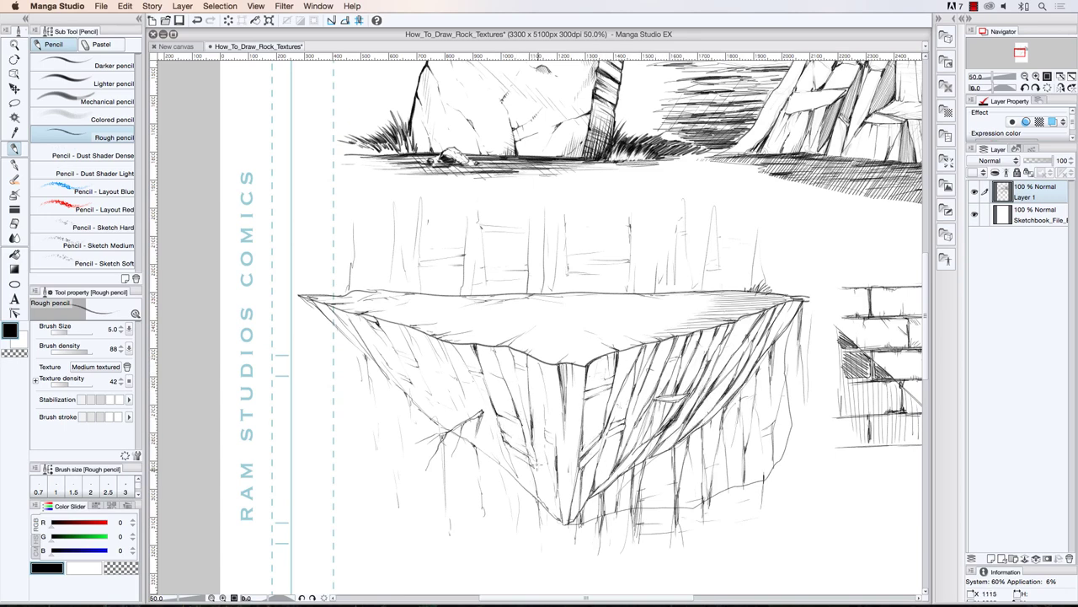
drag(557, 436, 536, 492)
drag(554, 406, 548, 435)
drag(561, 482, 537, 523)
drag(571, 443, 565, 504)
drag(502, 348, 493, 362)
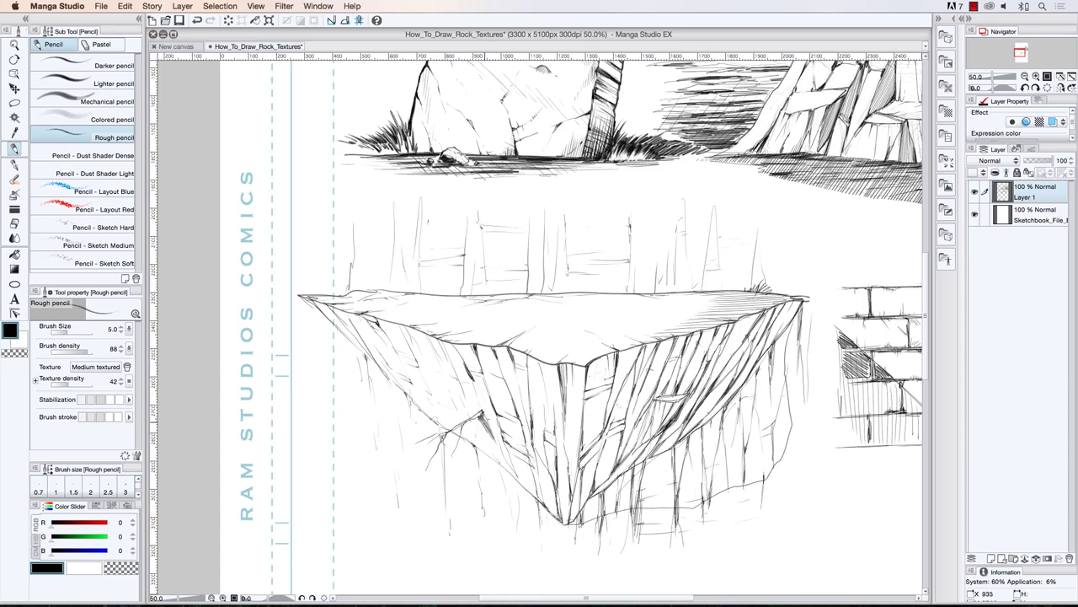
- Darken the island's lower right edge and fill the recessed underside behind it with diagonal hatching
drag(706, 423, 687, 445)
drag(726, 408, 704, 440)
drag(746, 381, 726, 425)
drag(768, 354, 742, 405)
drag(797, 315, 767, 359)
drag(665, 453, 640, 494)
mouse_move(622, 478)
mouse_down()
mouse_move(603, 502)
mouse_move(666, 459)
mouse_up()
drag(644, 505, 699, 436)
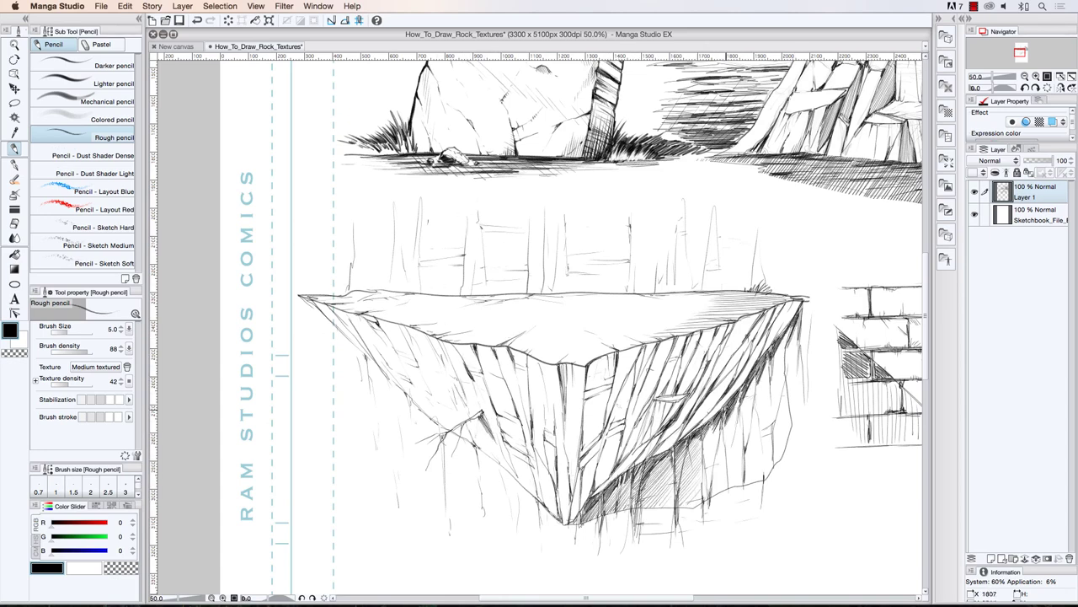
drag(706, 487, 768, 361)
mouse_move(742, 472)
mouse_down()
mouse_move(790, 334)
mouse_move(783, 308)
mouse_up()
- Shade the narrow rock facets on the island's right face with short diagonal hatching strokes
drag(703, 425, 722, 398)
mouse_move(721, 409)
mouse_down()
mouse_move(746, 364)
mouse_move(738, 327)
mouse_up()
drag(635, 410, 647, 387)
drag(633, 425, 648, 376)
drag(661, 382, 676, 349)
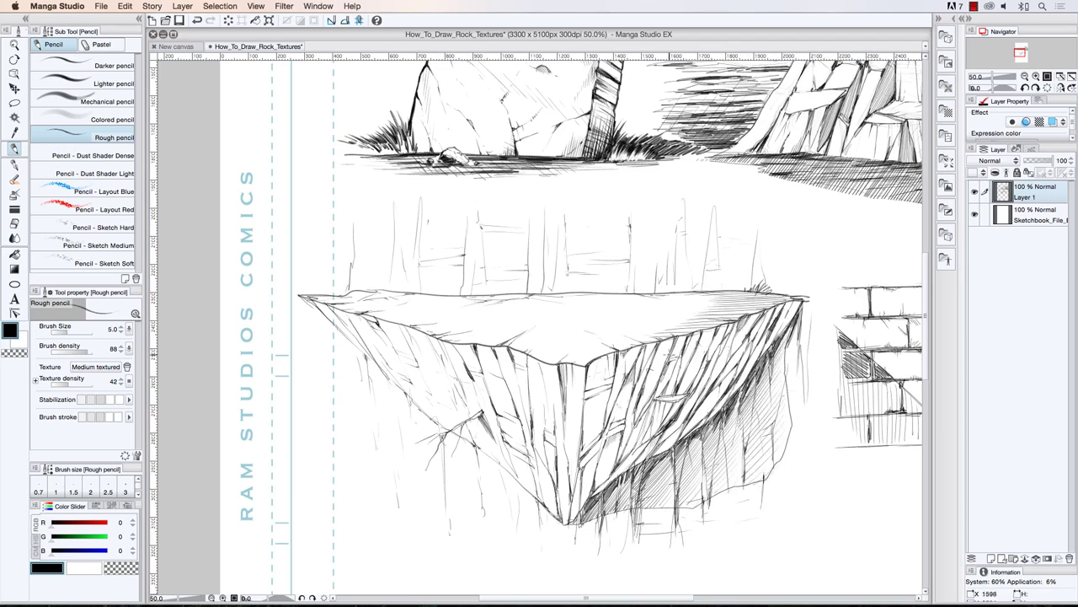
drag(593, 391, 601, 358)
drag(679, 439, 705, 404)
drag(718, 398, 728, 374)
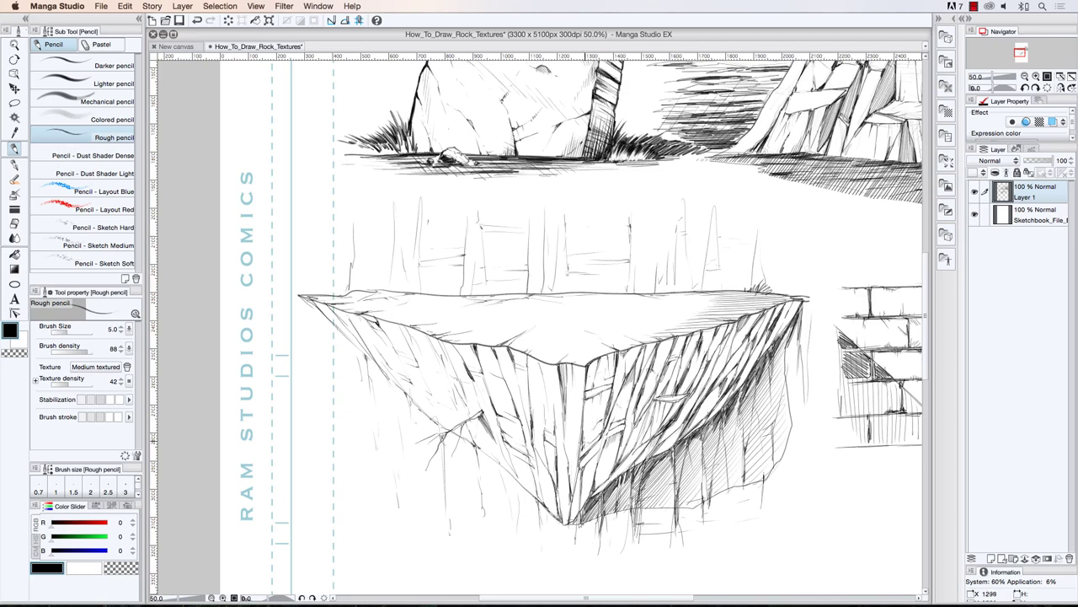
drag(585, 443, 605, 406)
drag(583, 451, 598, 421)
drag(699, 403, 721, 371)
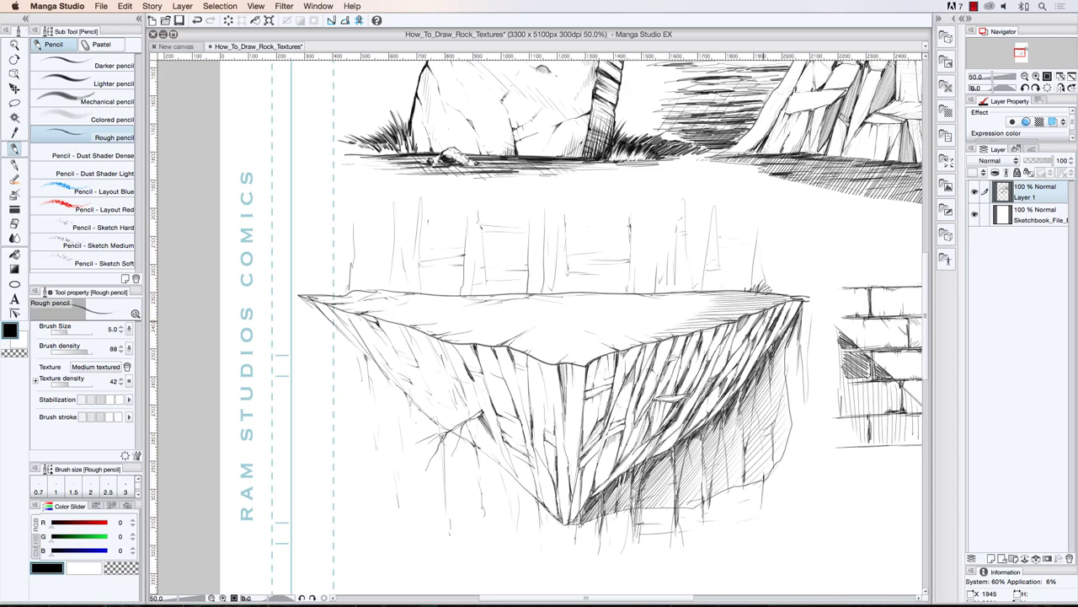
- Darken the vertical cracks in the hatched underside behind the island's lower right edge
drag(729, 446, 723, 490)
drag(745, 417, 736, 450)
drag(762, 378, 751, 439)
drag(775, 364, 768, 407)
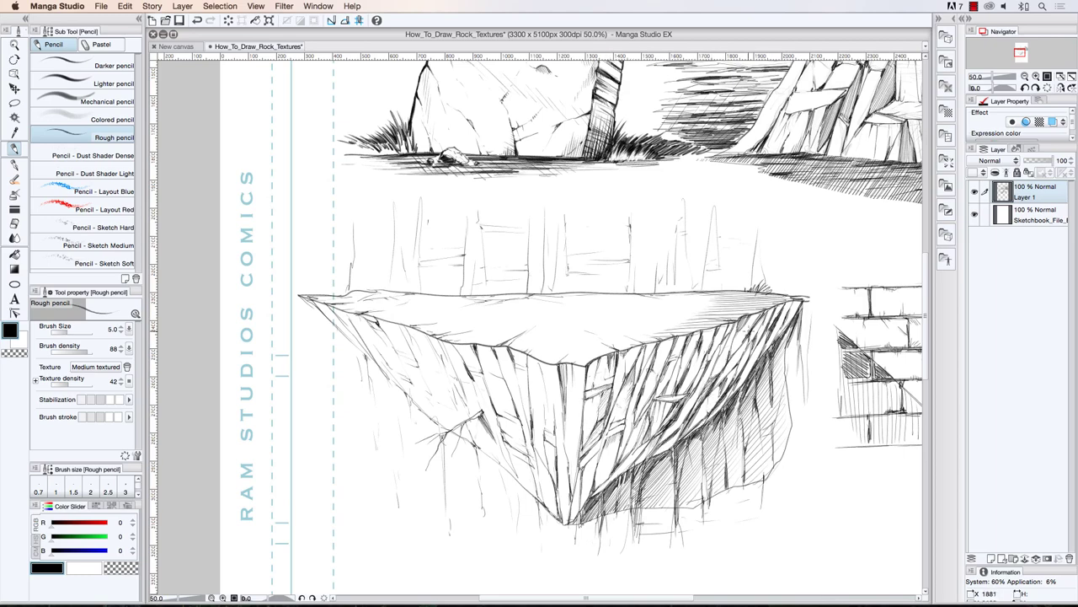
- Lay a second pass of diagonal hatching over the island's right face, from the right corner down to the lower tip
drag(731, 339, 791, 307)
drag(713, 376, 760, 330)
drag(681, 416, 726, 369)
drag(659, 443, 718, 407)
drag(613, 474, 660, 438)
drag(576, 497, 620, 463)
drag(571, 509, 614, 481)
drag(591, 369, 618, 354)
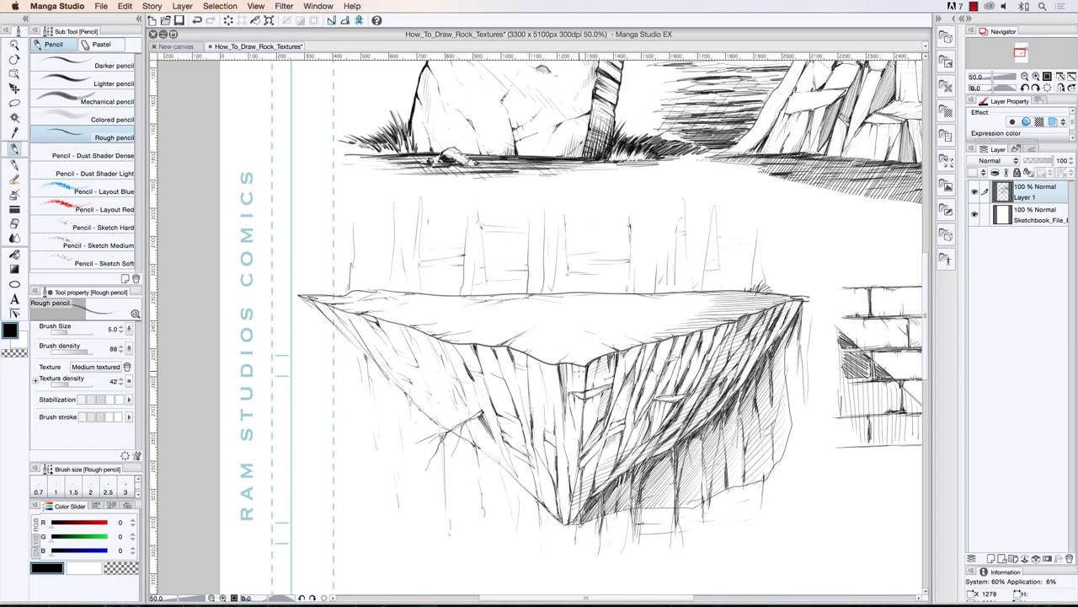
- Deepen the shadows between the right face's facets, working from the upper right corner and central edge along the lower edge
drag(736, 386, 767, 332)
drag(723, 372, 742, 343)
drag(771, 339, 794, 300)
drag(681, 399, 692, 379)
drag(586, 443, 605, 393)
drag(598, 418, 613, 387)
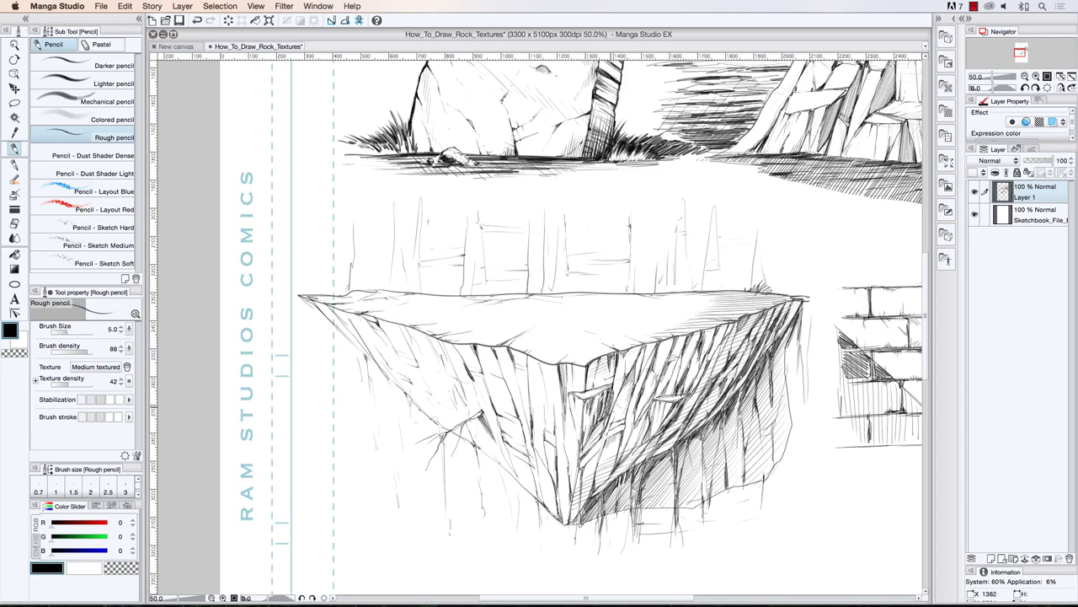
drag(660, 428, 686, 398)
mouse_move(600, 486)
mouse_down()
mouse_move(618, 433)
mouse_move(630, 431)
mouse_up()
drag(613, 477, 647, 442)
drag(653, 455, 688, 427)
drag(664, 439, 695, 399)
drag(688, 431, 718, 394)
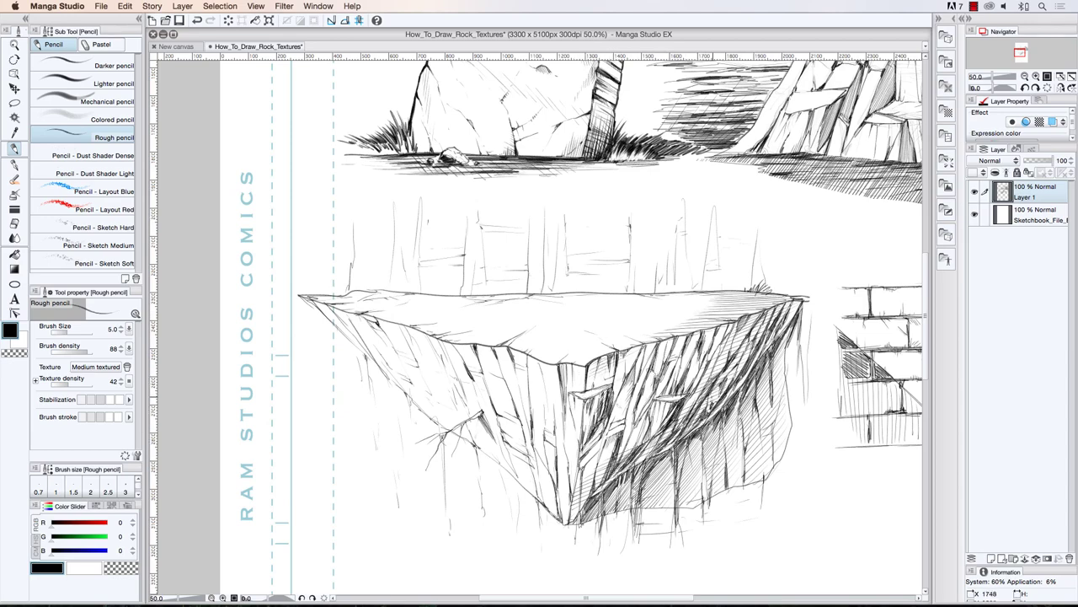
drag(795, 302, 786, 321)
drag(647, 411, 622, 459)
- Thicken the island's lower left edge from the side crack down to the bottom tip
drag(454, 433, 488, 458)
drag(481, 455, 539, 507)
drag(541, 506, 566, 529)
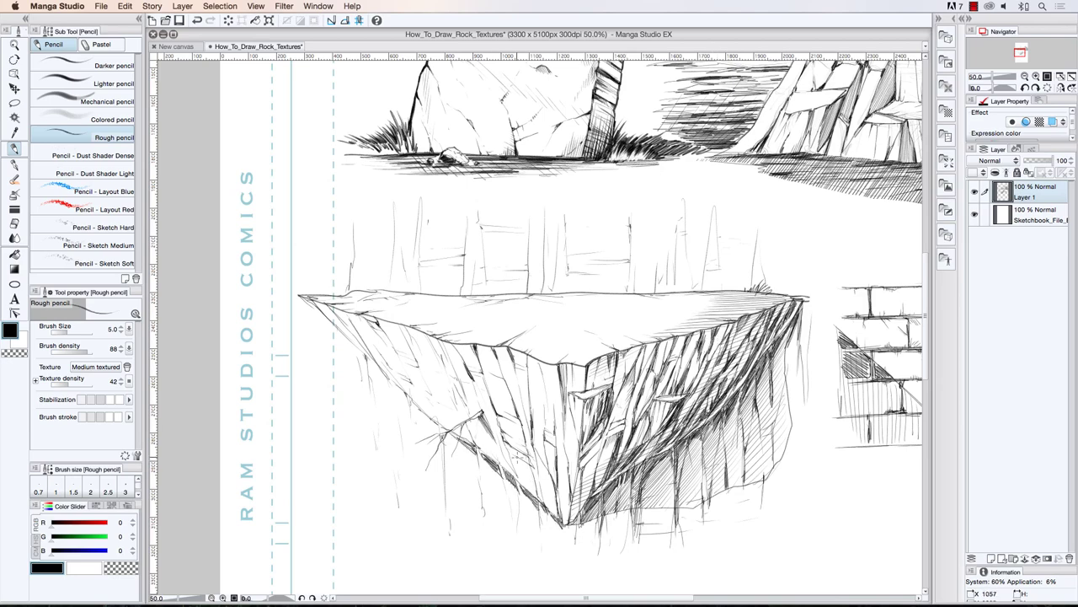
- Draw ragged vertical strands hanging beneath the island's lower left edge, up to the left corner
drag(406, 393, 411, 413)
drag(443, 455, 448, 526)
drag(411, 401, 416, 482)
drag(392, 382, 391, 419)
drag(348, 335, 350, 415)
drag(379, 362, 361, 466)
drag(330, 322, 330, 339)
- Add a faint upright at the island's left end and small surface marks along its top plane
drag(333, 249, 335, 291)
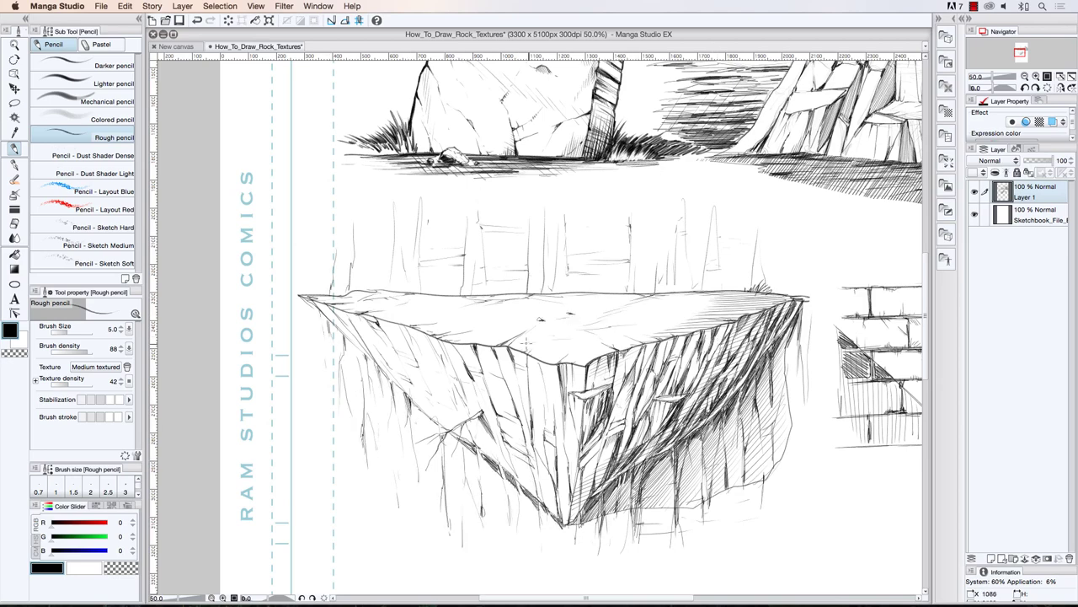
drag(475, 319, 495, 325)
drag(563, 344, 598, 351)
drag(401, 299, 434, 293)
drag(446, 298, 475, 296)
- Darken the vertical edges of the pillars standing on the island and add cracks to its left face
drag(417, 229, 418, 293)
drag(528, 253, 528, 293)
drag(442, 353, 436, 376)
drag(438, 364, 422, 421)
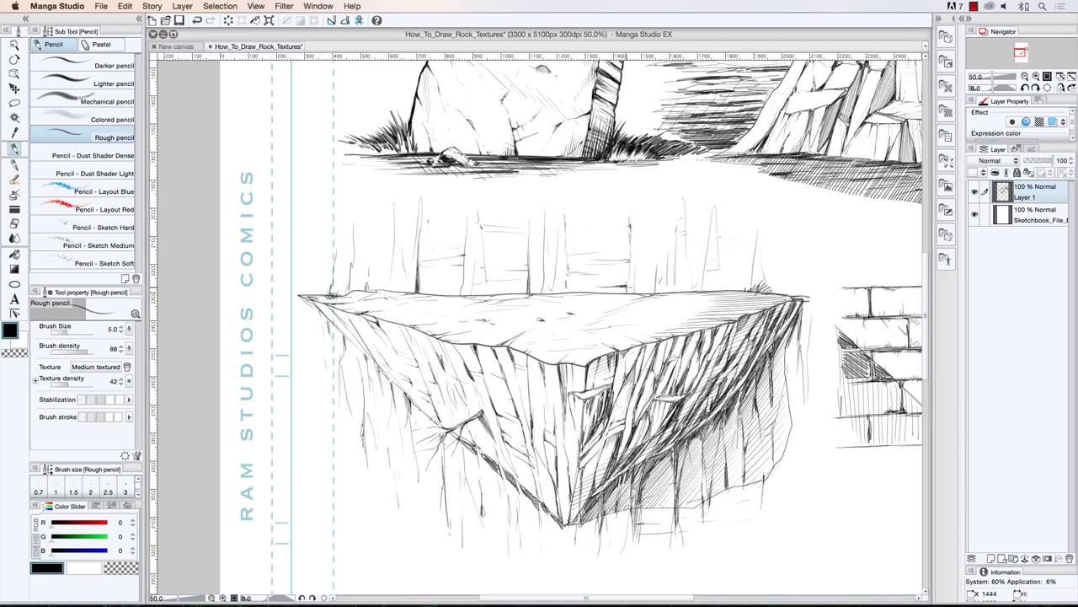
drag(655, 229, 656, 293)
drag(705, 261, 704, 290)
drag(779, 262, 780, 295)
- Hatch the diagonal cast shadow over the brick wall's lower left bricks, including the bottom row
drag(850, 370, 455, 404)
drag(590, 426, 682, 426)
drag(623, 455, 658, 391)
drag(421, 456, 501, 413)
drag(516, 455, 554, 421)
mouse_move(467, 510)
mouse_down()
mouse_move(569, 463)
mouse_move(527, 472)
mouse_move(571, 463)
mouse_up()
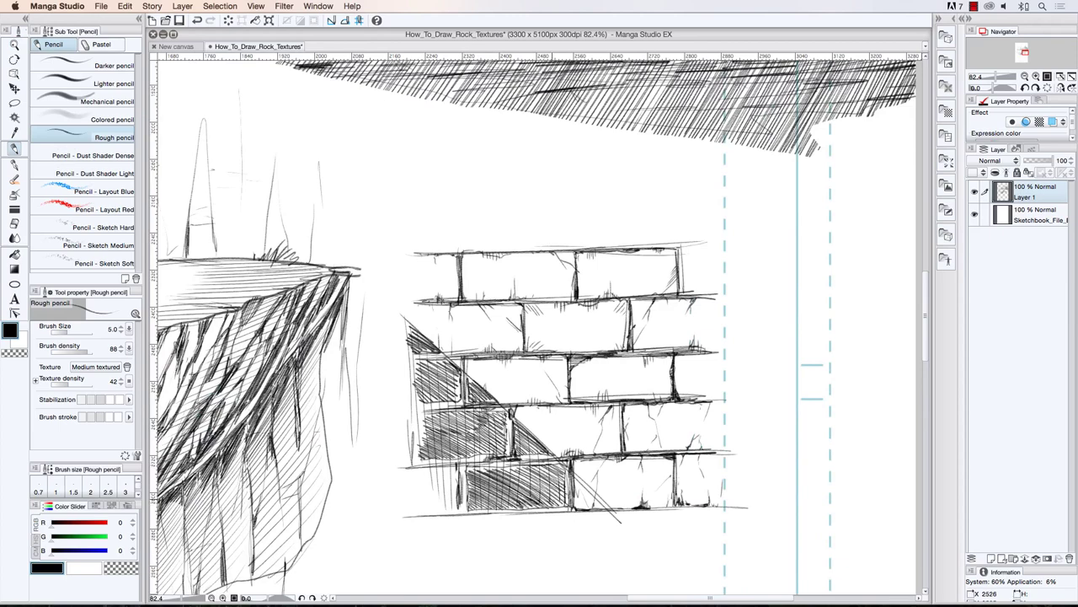
drag(469, 482, 556, 465)
mouse_move(415, 472)
mouse_down()
mouse_move(461, 494)
mouse_move(460, 509)
mouse_up()
drag(470, 457, 493, 454)
drag(578, 484, 601, 508)
- Darken and extend the brick wall's horizontal mortar lines, and draw a small chip on a middle-row brick
drag(614, 354, 674, 352)
drag(465, 358, 536, 355)
drag(406, 304, 718, 295)
drag(659, 249, 723, 246)
drag(420, 252, 665, 249)
drag(588, 510, 730, 508)
drag(663, 454, 728, 450)
drag(511, 376, 532, 375)
- Switch to the Darker pencil, undo the last stroke, and strengthen the shadow along the brick wall's left edge
click(85, 65)
key(super+z)
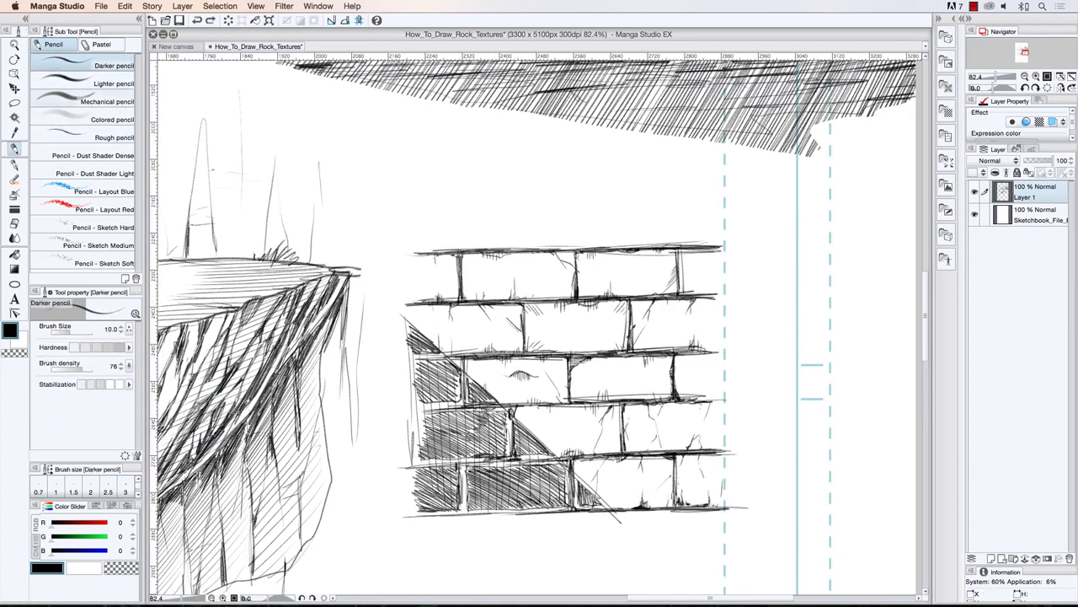
drag(418, 366, 421, 458)
drag(413, 470, 406, 512)
- Switch to the Rough pencil and add light hatching fanning out from the diagonal shadow's edge across the brick wall
key(e)
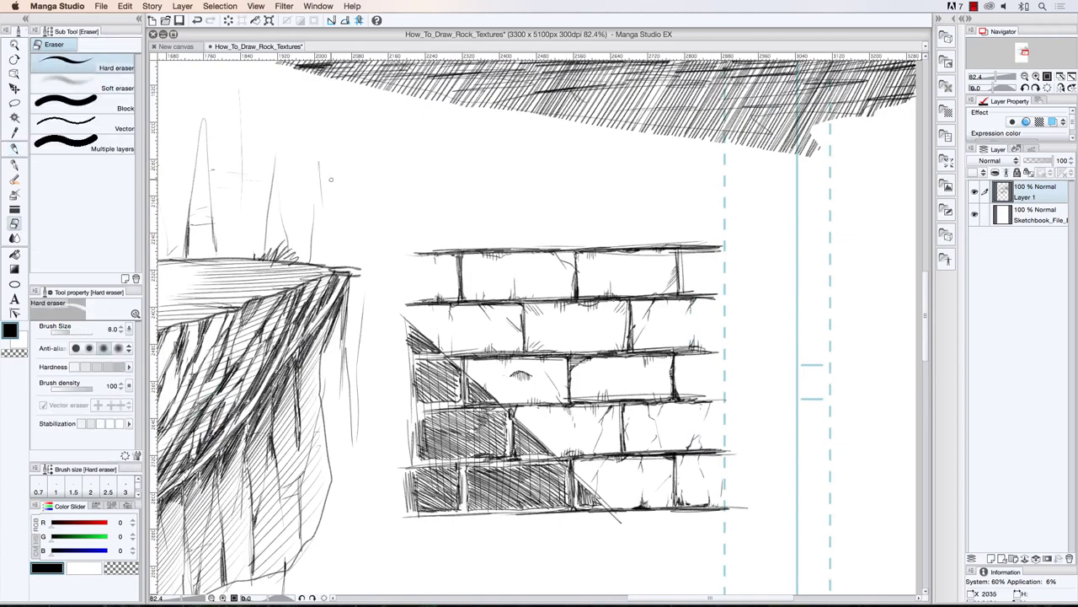
key(p)
key(super+space)
mouse_move(621, 333)
mouse_down()
mouse_move(590, 337)
mouse_move(602, 387)
mouse_up()
key(shift+space)
mouse_move(422, 157)
mouse_down()
mouse_move(422, 454)
mouse_move(459, 502)
mouse_up()
drag(506, 421, 536, 479)
key(super+z)
key(super+z)
drag(418, 427, 457, 495)
drag(423, 160, 442, 231)
- Sketch the ground under the brick wall with horizontal lines along its base and short scattered surface marks below
key(super+space)
drag(489, 494, 629, 490)
drag(534, 511, 559, 512)
mouse_move(408, 530)
mouse_down()
mouse_move(429, 529)
mouse_move(393, 533)
mouse_up()
- Draw an angular rock with a shadow on the ground below the wall's right end and a small stone below its left end
drag(576, 521, 556, 532)
mouse_move(576, 521)
mouse_down()
mouse_move(602, 529)
mouse_move(586, 543)
mouse_up()
drag(565, 533, 635, 510)
drag(596, 542, 637, 538)
drag(317, 511, 309, 524)
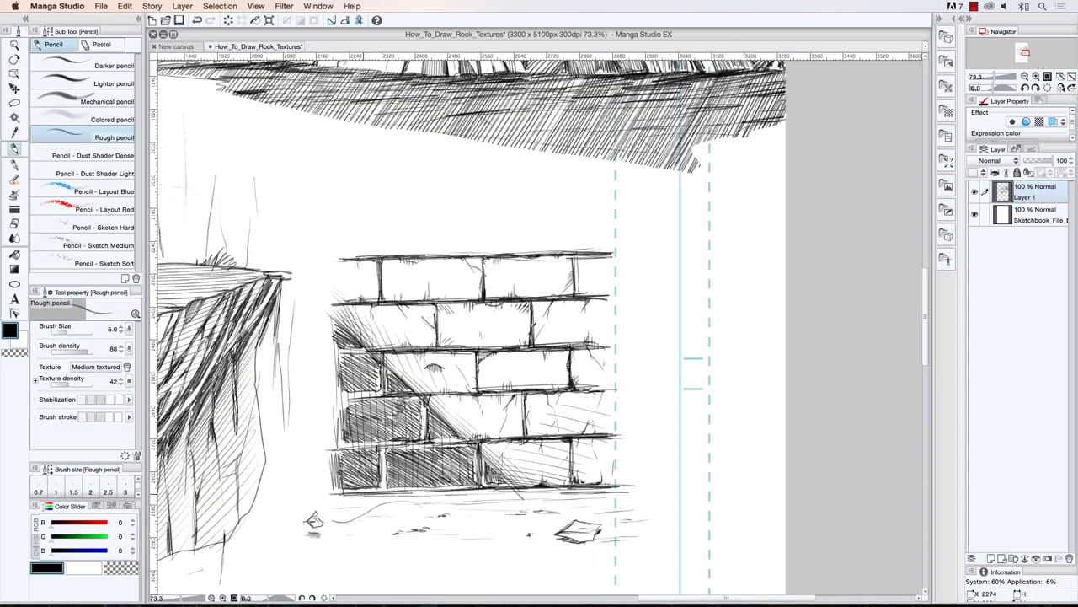